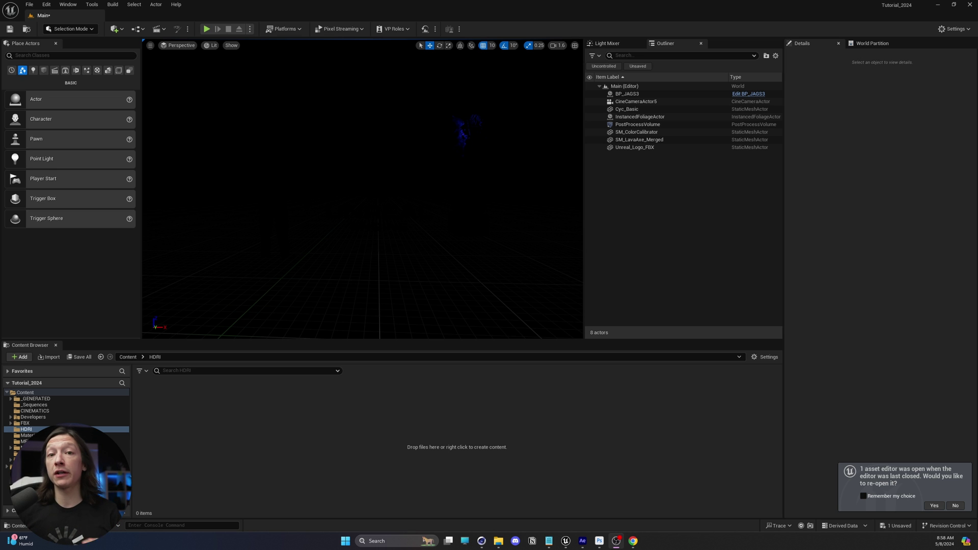
# Add an HDRI Backdrop light actor to the level.
pyautogui.click(117, 29)
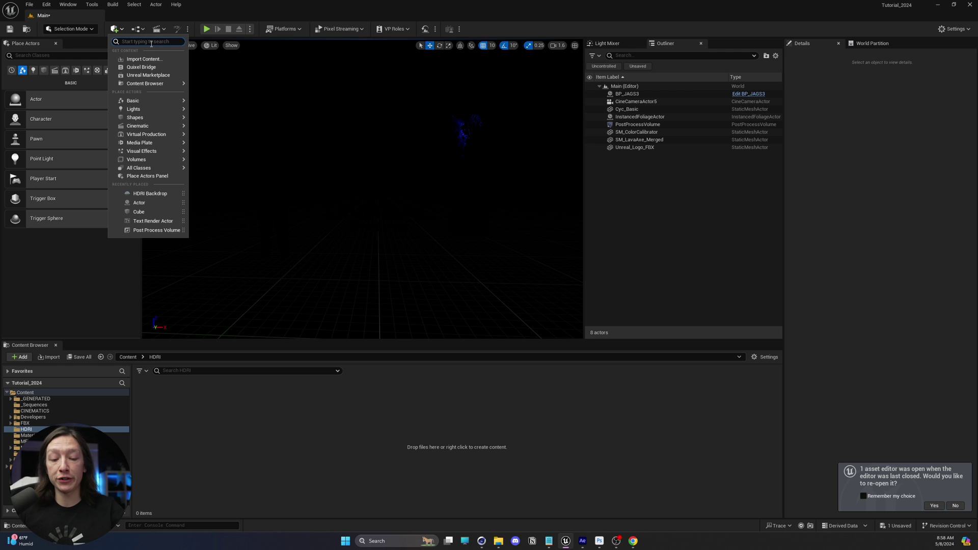
pyautogui.write('hdri')
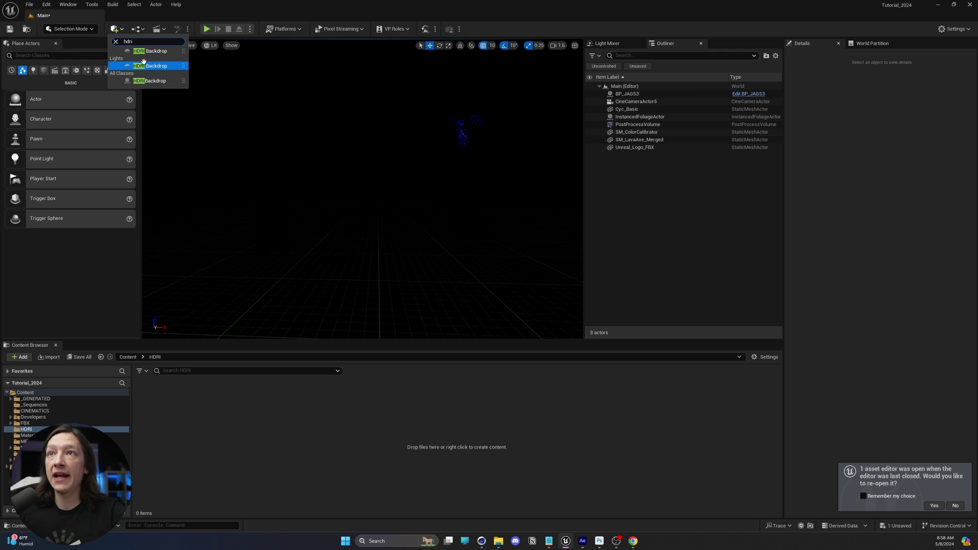
pyautogui.click(147, 66)
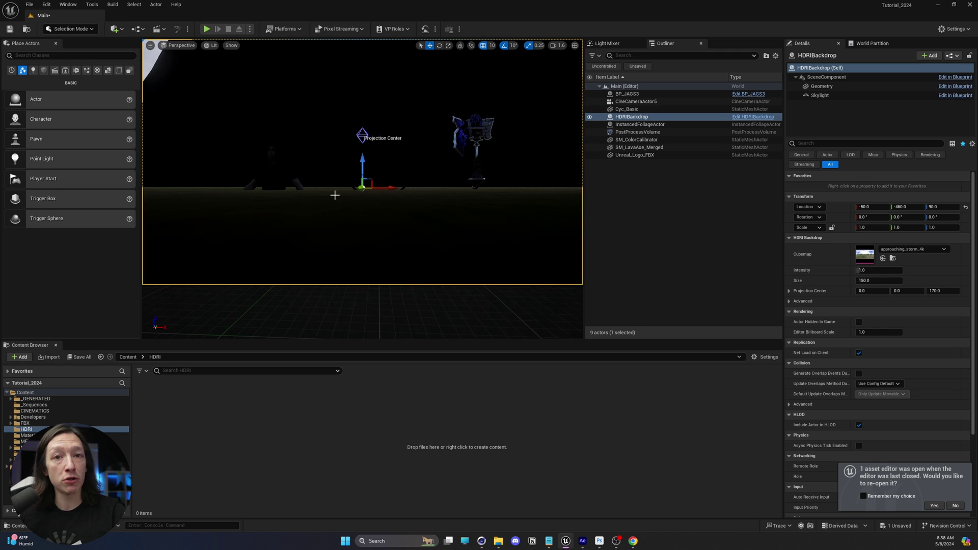
pyautogui.moveTo(373, 227); pyautogui.dragTo(308, 230, button='right')
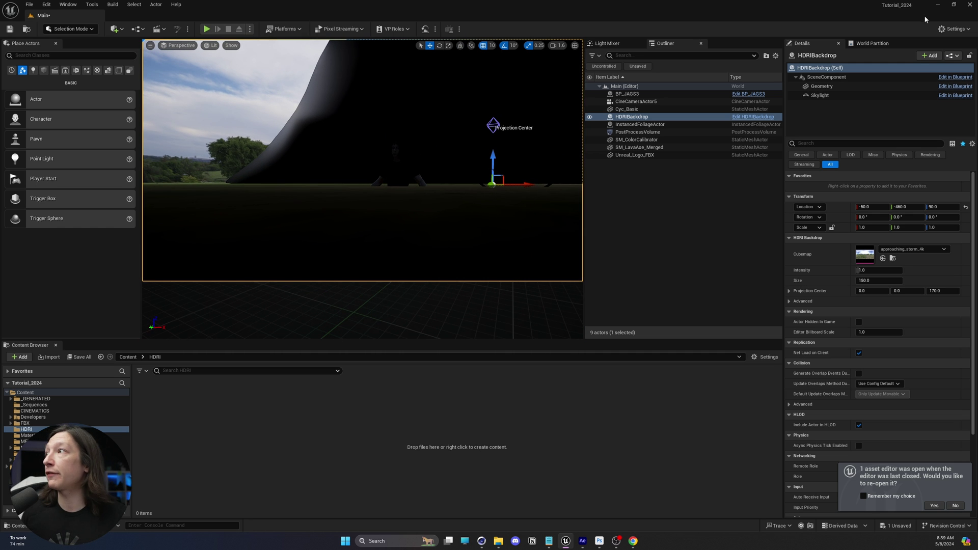
# Look up the HDRIBackdrop plugin by searching the project's plugins for "hdri", and close the plugin list.
pyautogui.click(952, 29)
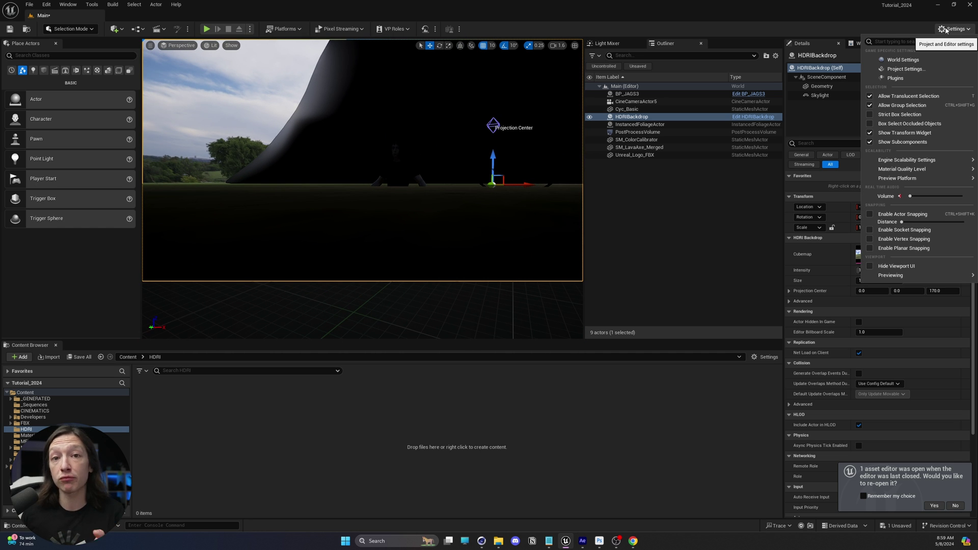
pyautogui.click(895, 78)
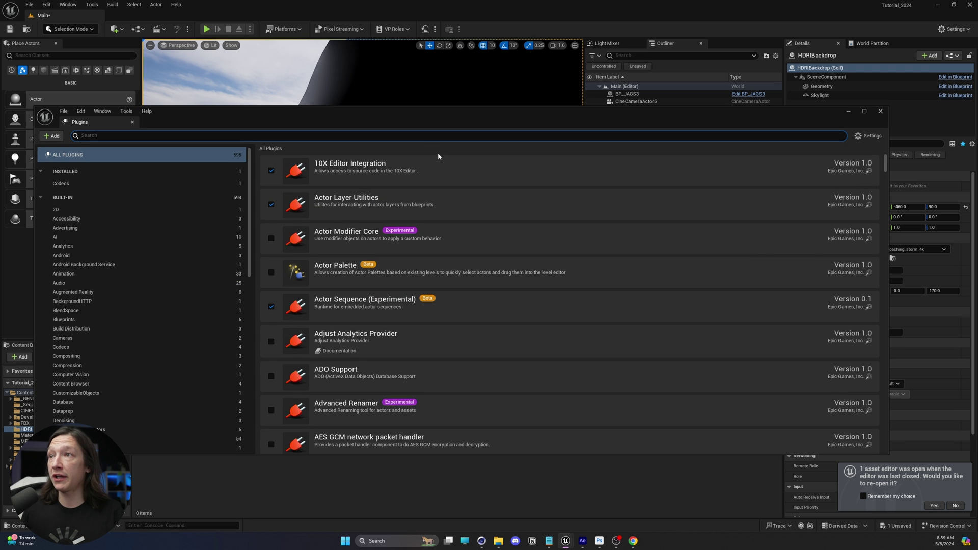
pyautogui.write('hdri')
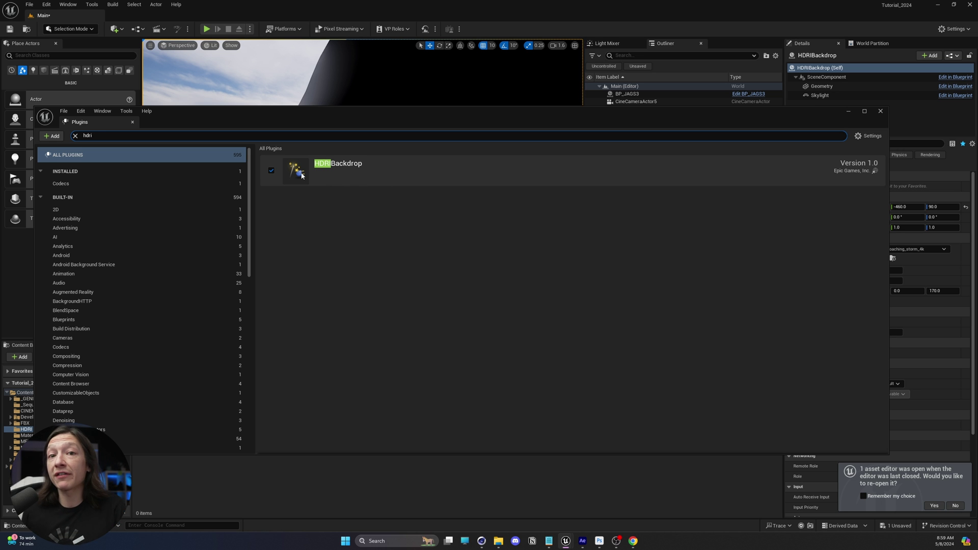
pyautogui.click(880, 111)
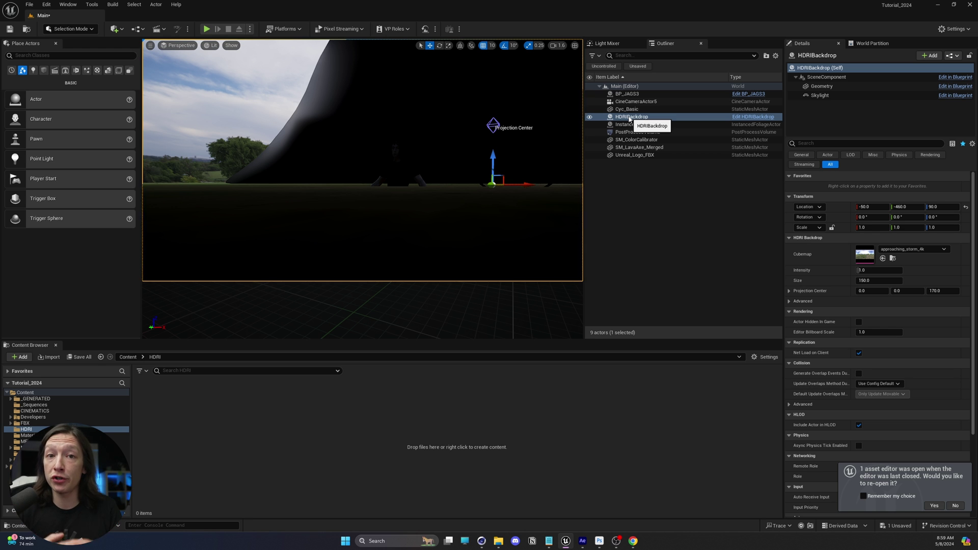
# Examine the Geometry and Skylight components of the HDRIBackdrop actor, and reselect the actor's root.
pyautogui.click(823, 86)
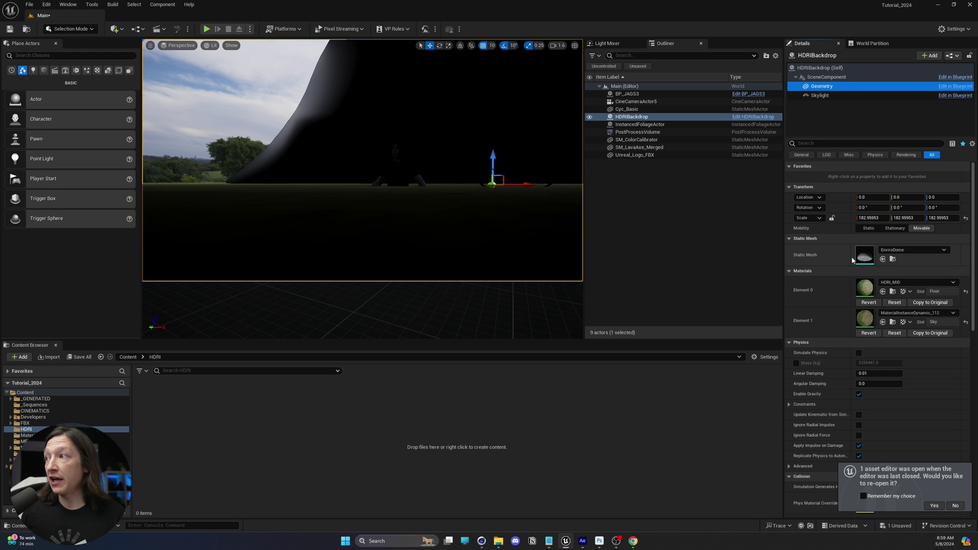
pyautogui.moveTo(458, 193); pyautogui.dragTo(511, 243, button='right')
pyautogui.moveTo(396, 189); pyautogui.dragTo(389, 187, button='right')
pyautogui.click(820, 95)
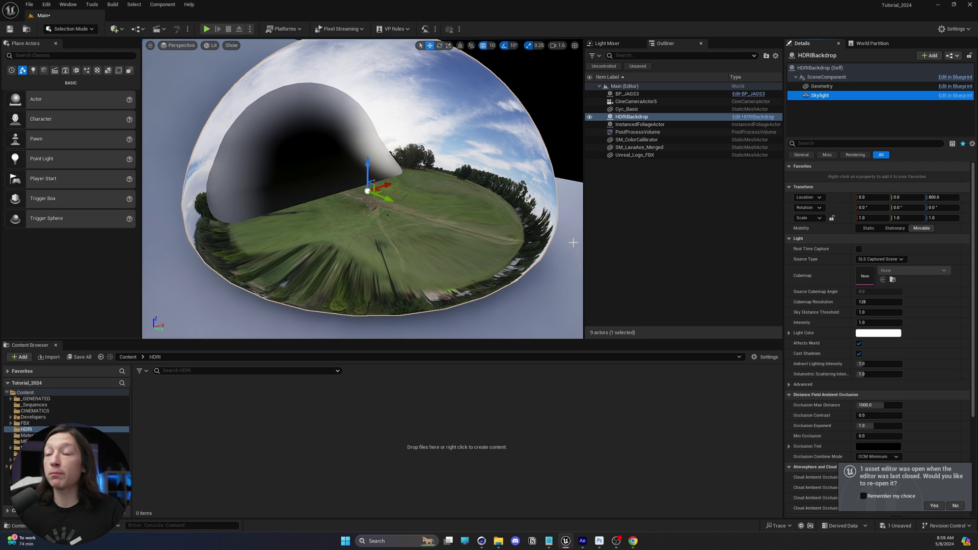
pyautogui.click(823, 67)
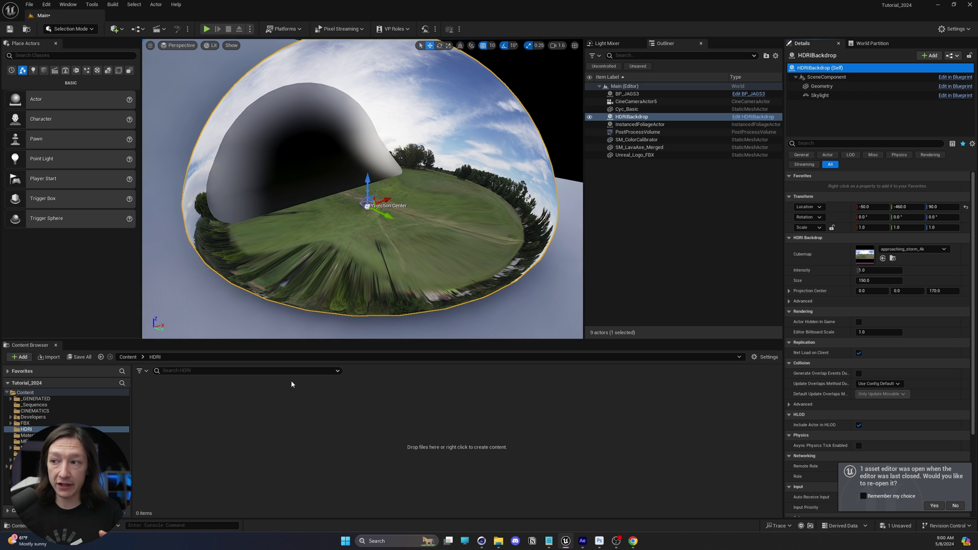
pyautogui.click(632, 541)
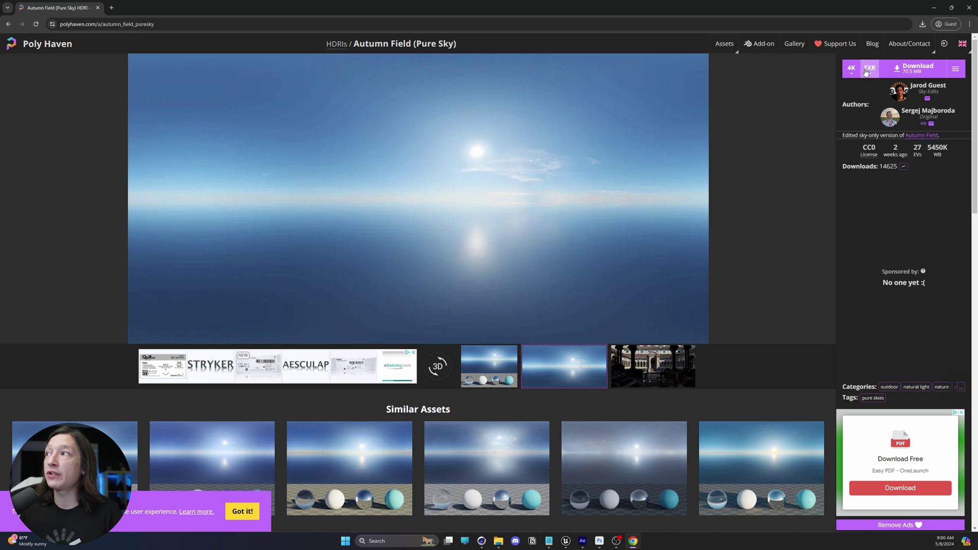
pyautogui.click(894, 72)
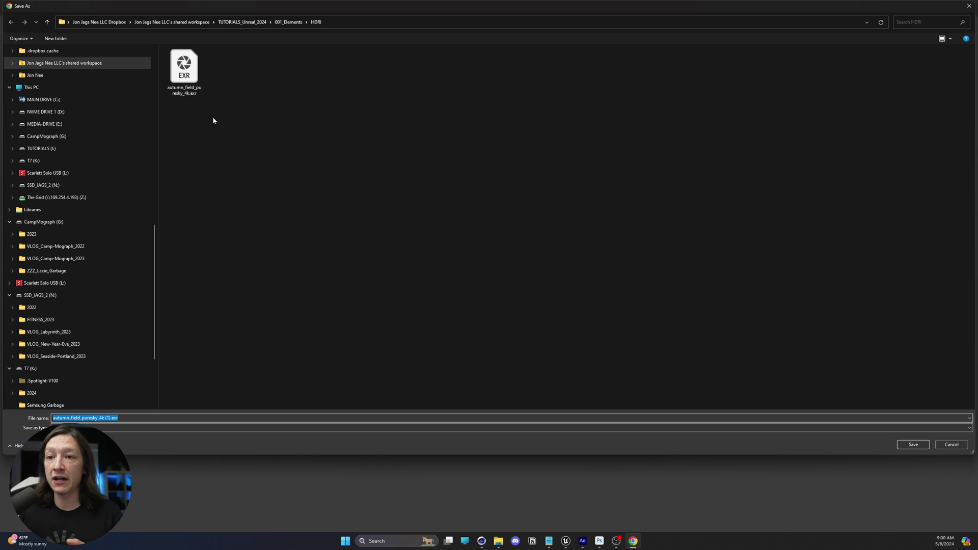
pyautogui.press('Escape')
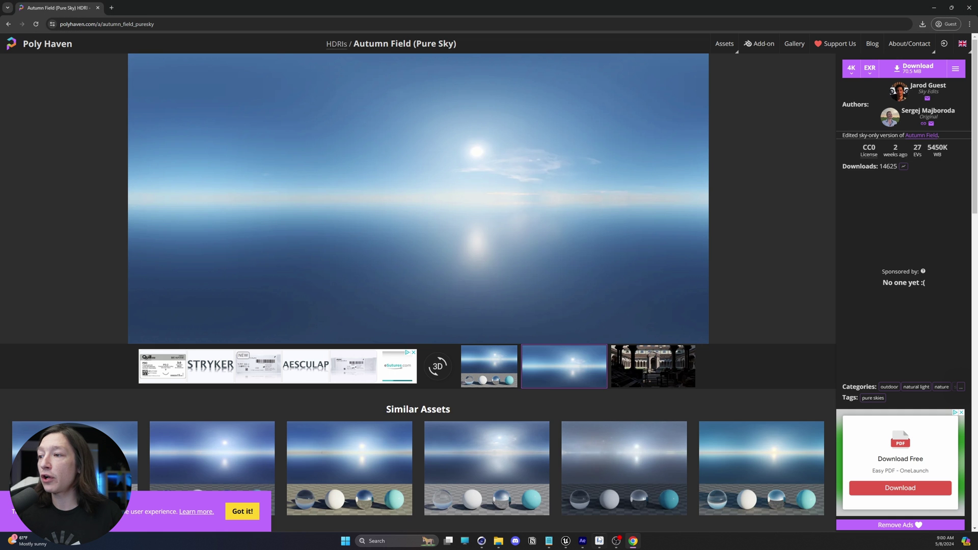
# Switch to Photoshop and save the sky image in Radiance format as autumn_field_puresky_4k_HDR.hdr, replacing the existing file.
pyautogui.click(601, 541)
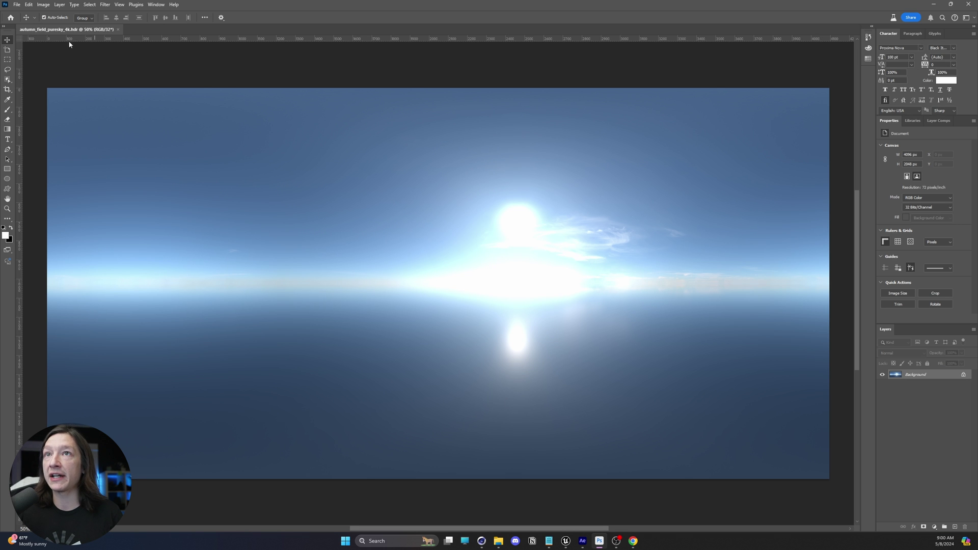
pyautogui.click(16, 5)
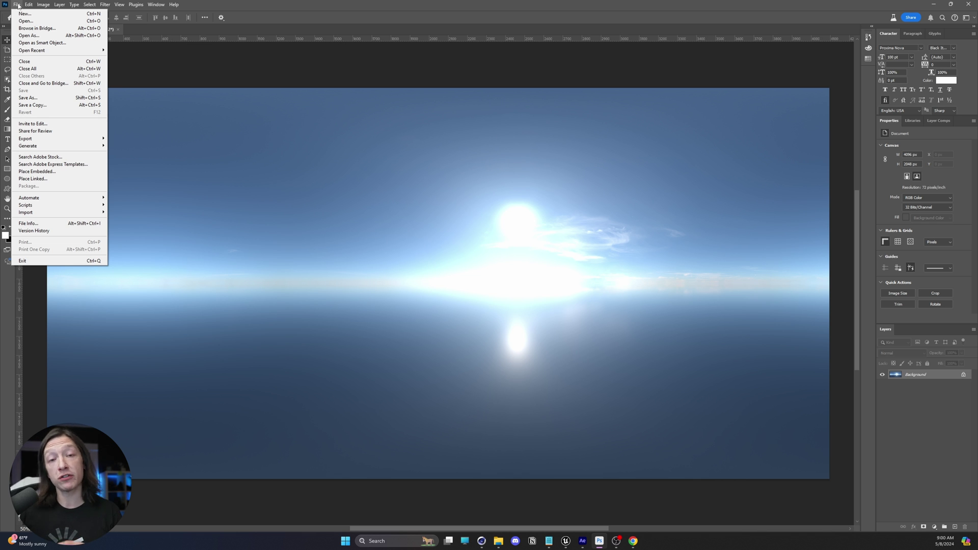
pyautogui.click(29, 98)
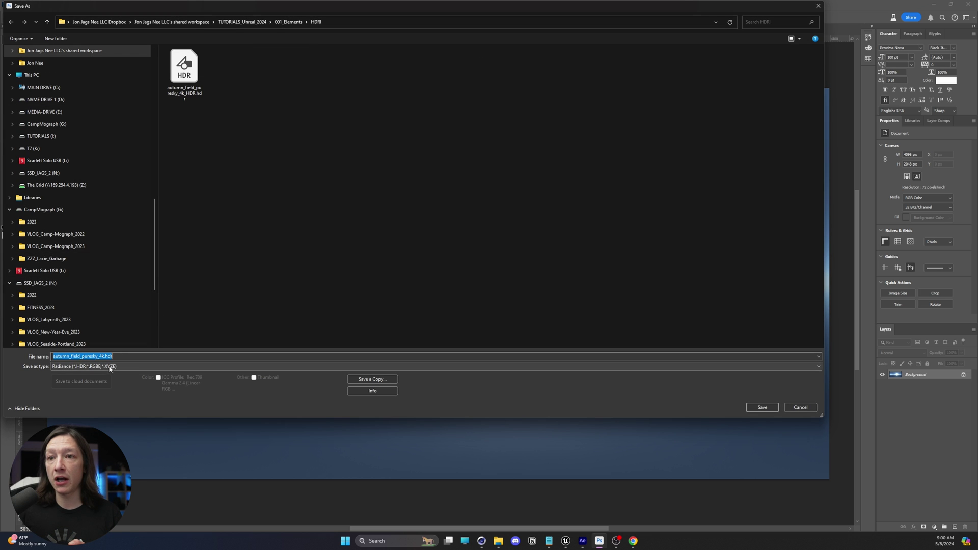
pyautogui.click(115, 365)
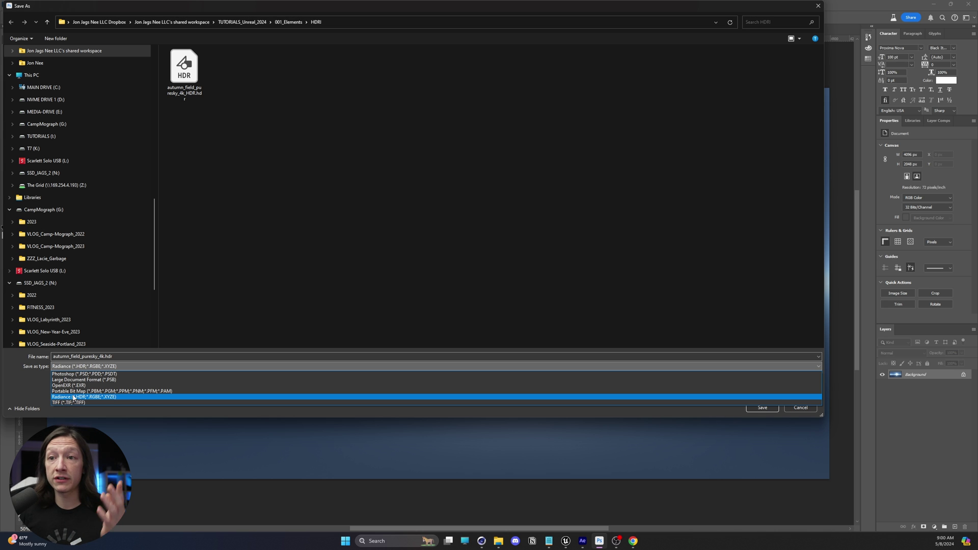
pyautogui.click(89, 398)
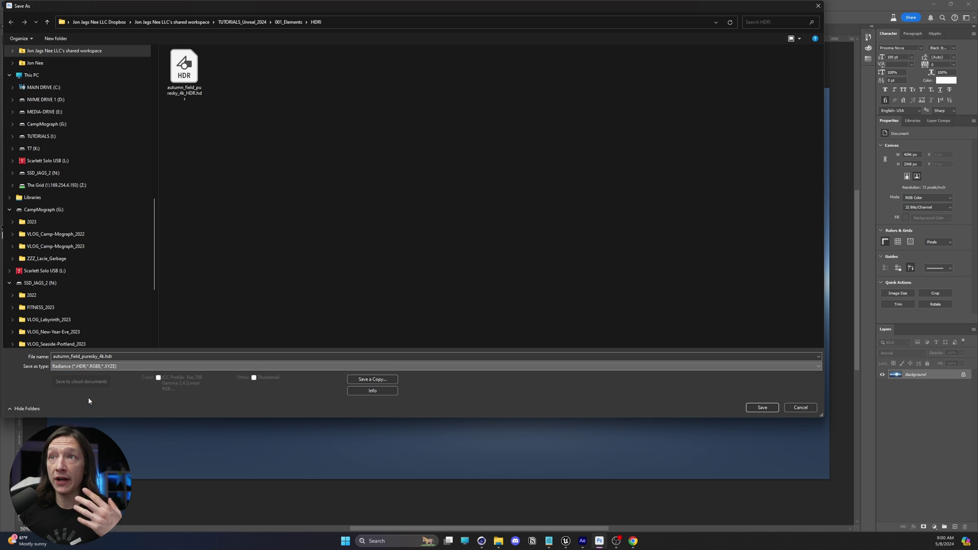
pyautogui.click(191, 87)
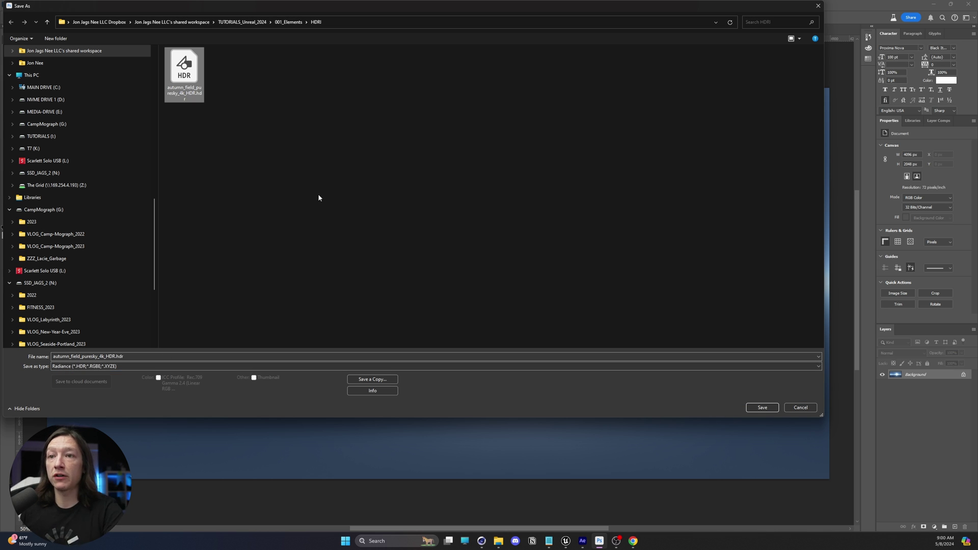
pyautogui.click(762, 408)
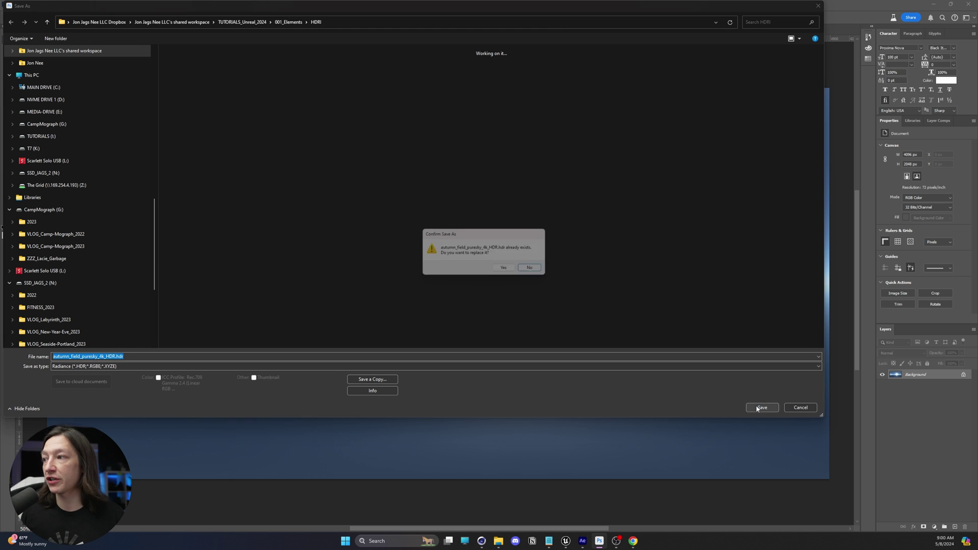
pyautogui.click(506, 269)
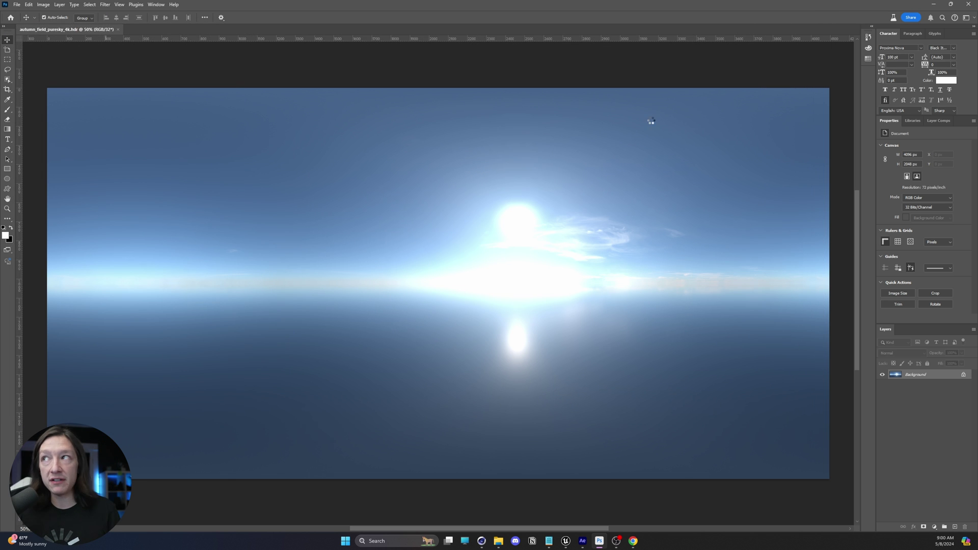
pyautogui.click(934, 4)
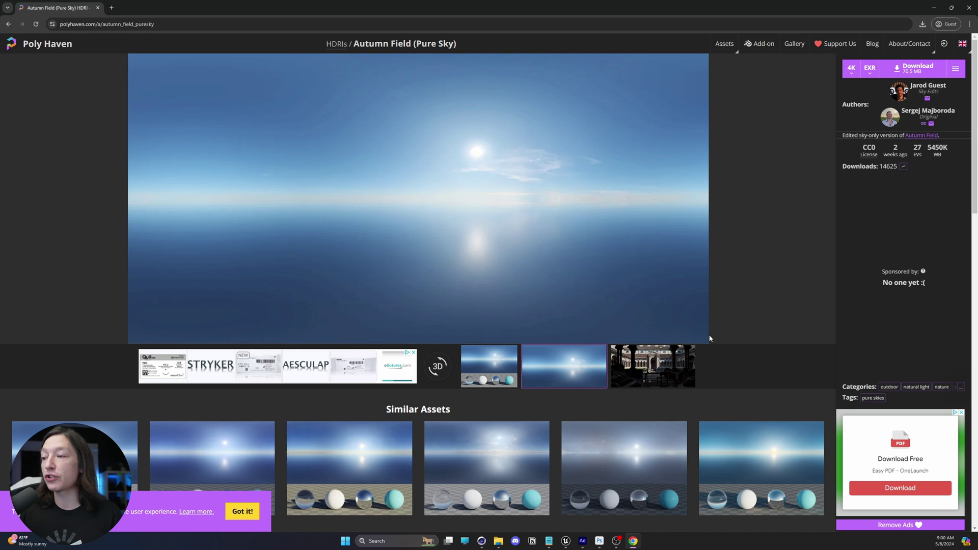
# Import autumn_field_puresky_4k.exr and autumn_field_puresky_4k_HDR.hdr from the HDRI folder in File Explorer into Unreal Engine's HDRI content folder.
pyautogui.click(565, 541)
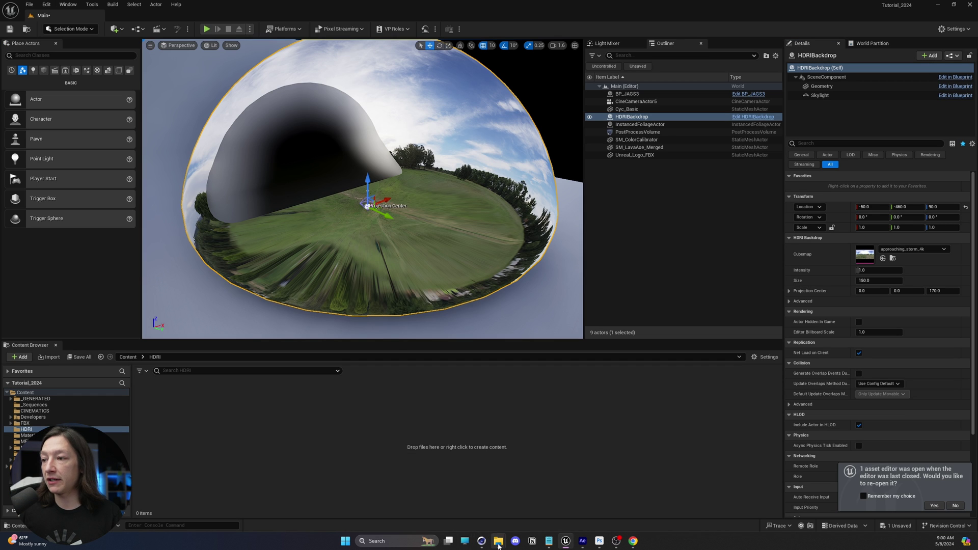
pyautogui.moveTo(498, 540)
pyautogui.click(518, 515)
pyautogui.moveTo(608, 407); pyautogui.dragTo(588, 392)
pyautogui.click(580, 366)
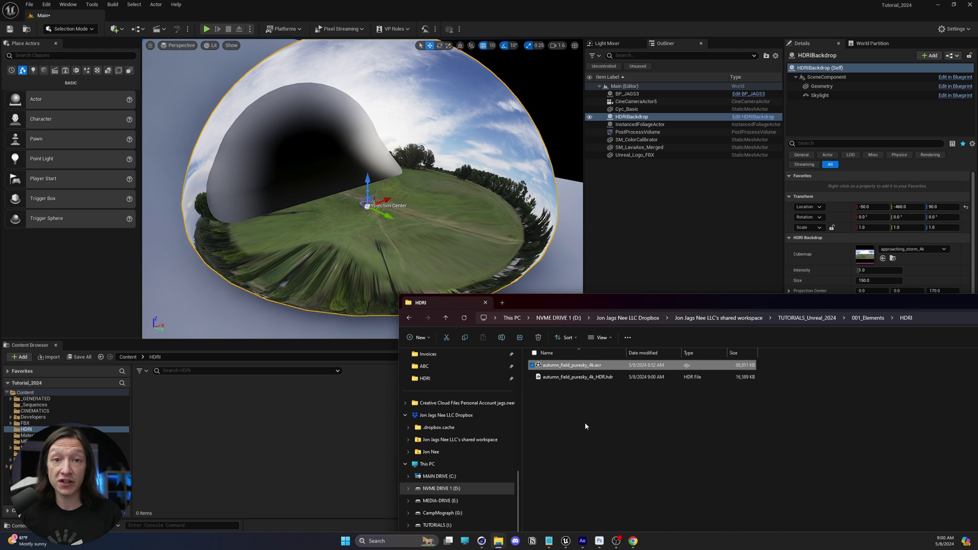
pyautogui.click(593, 381)
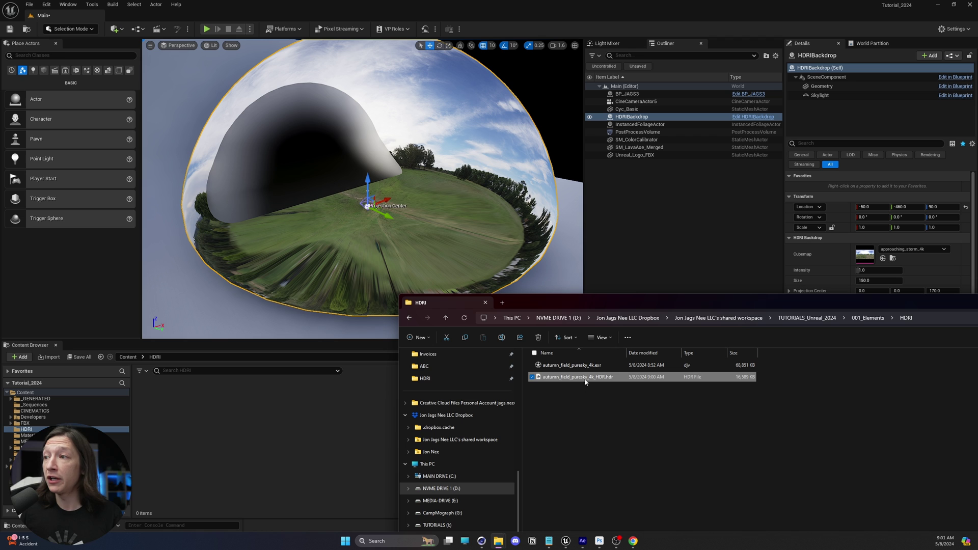
pyautogui.moveTo(593, 406); pyautogui.dragTo(275, 438)
pyautogui.click(226, 471)
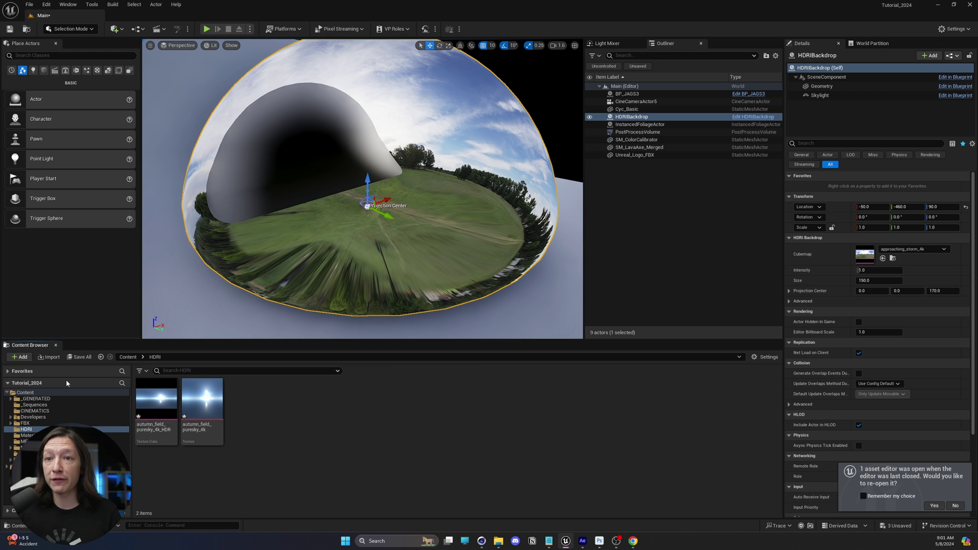
pyautogui.click(25, 392)
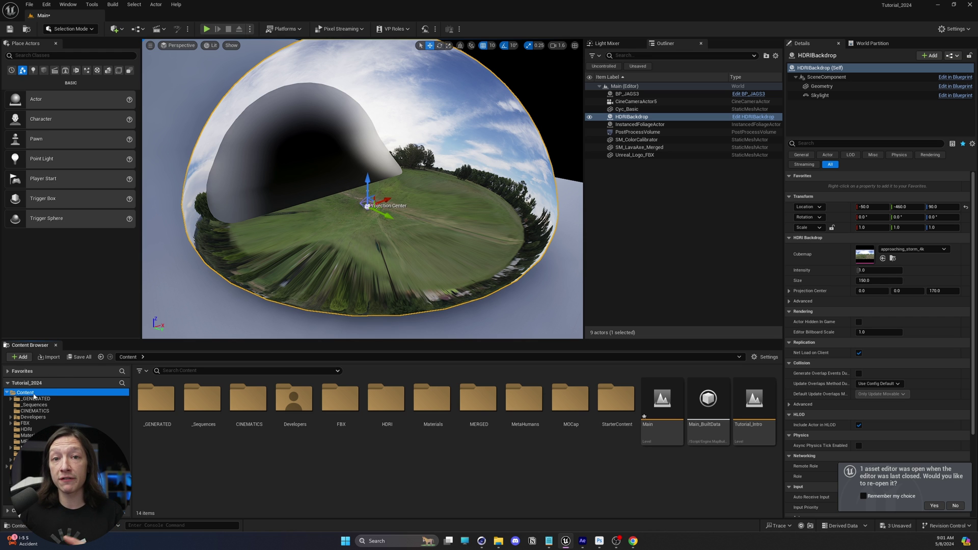
pyautogui.rightClick(262, 462)
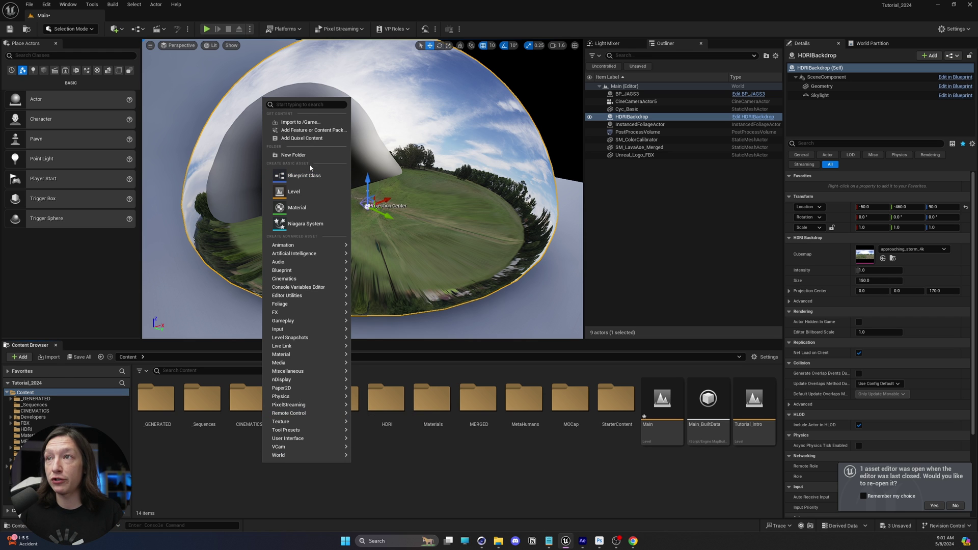
pyautogui.click(390, 404)
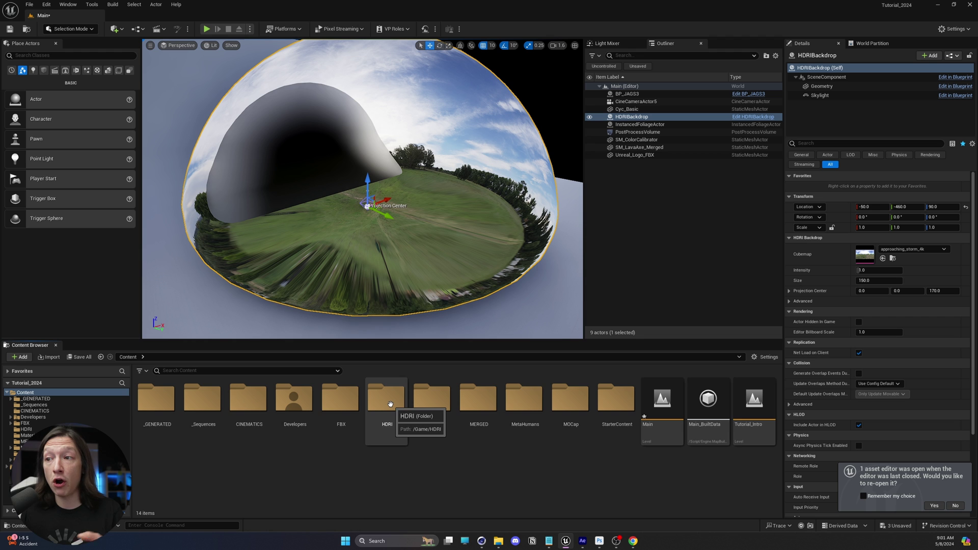
pyautogui.doubleClick(390, 404)
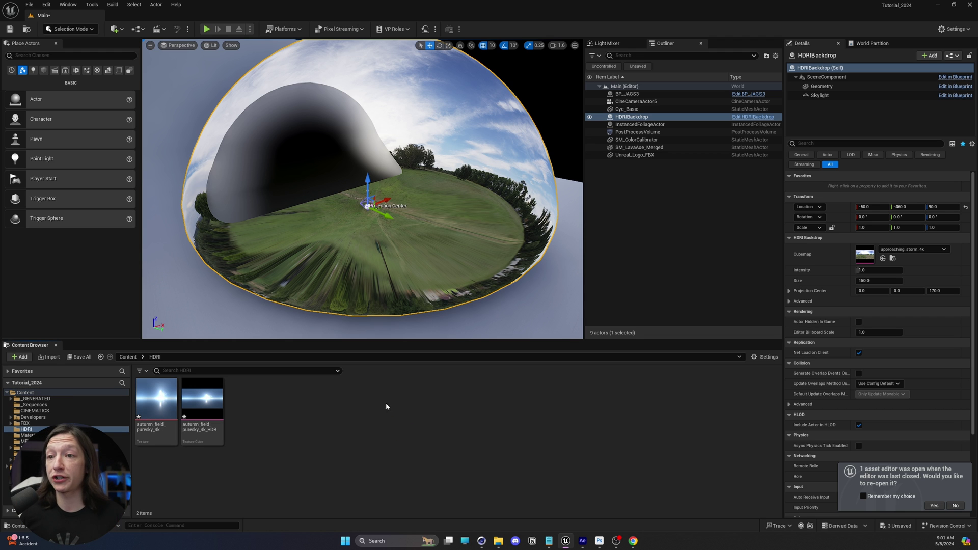
# Assign the autumn_field_puresky_4k_HDR texture as the HDRI Backdrop's Cubemap and look around the lit scene.
pyautogui.moveTo(157, 415)
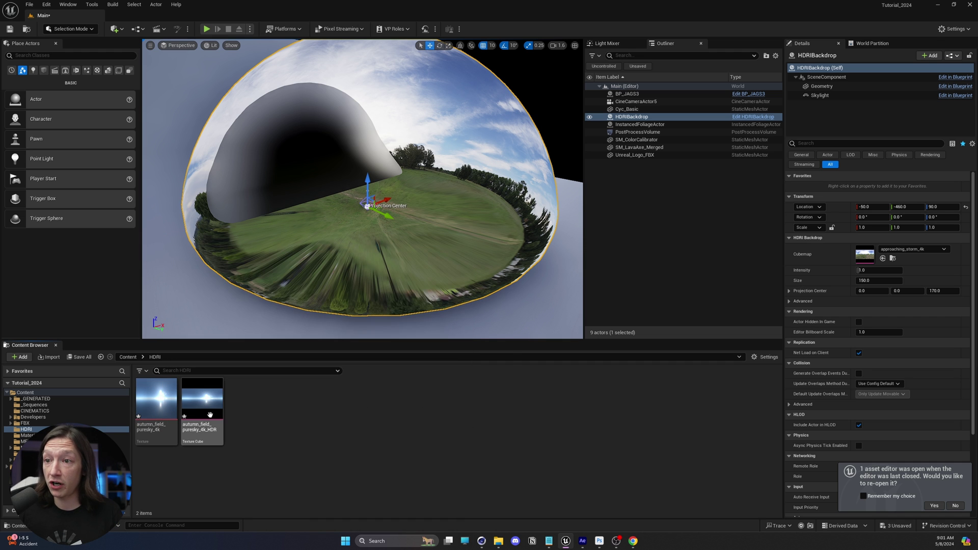
pyautogui.moveTo(208, 409)
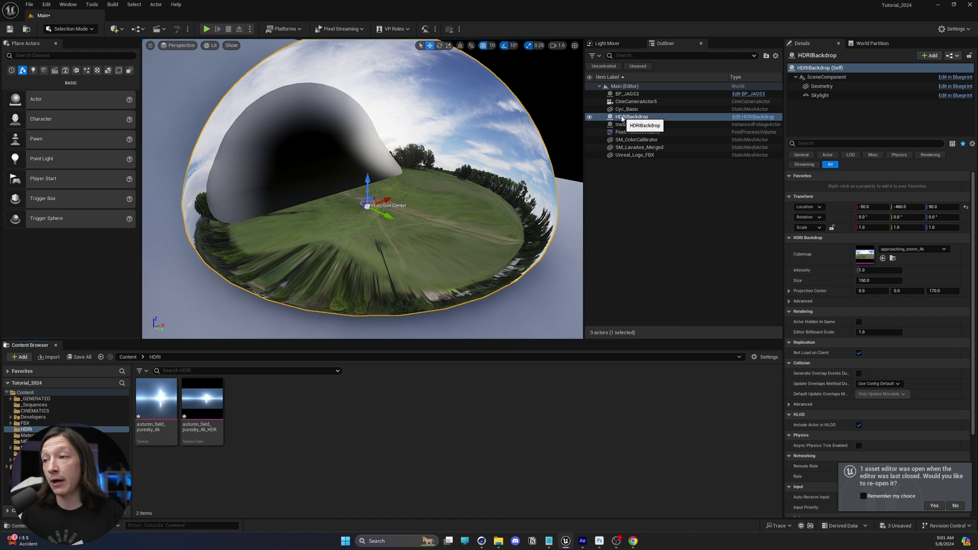
pyautogui.moveTo(156, 402); pyautogui.dragTo(869, 253)
pyautogui.moveTo(203, 401); pyautogui.dragTo(866, 253)
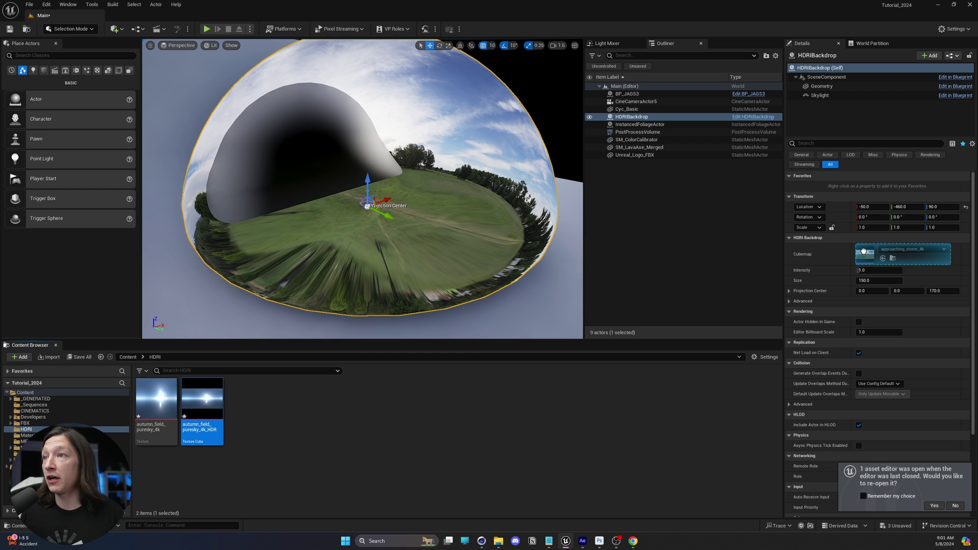
pyautogui.moveTo(362, 190); pyautogui.dragTo(374, 229, button='right')
pyautogui.press('w')
pyautogui.scroll(1, 369, 222)
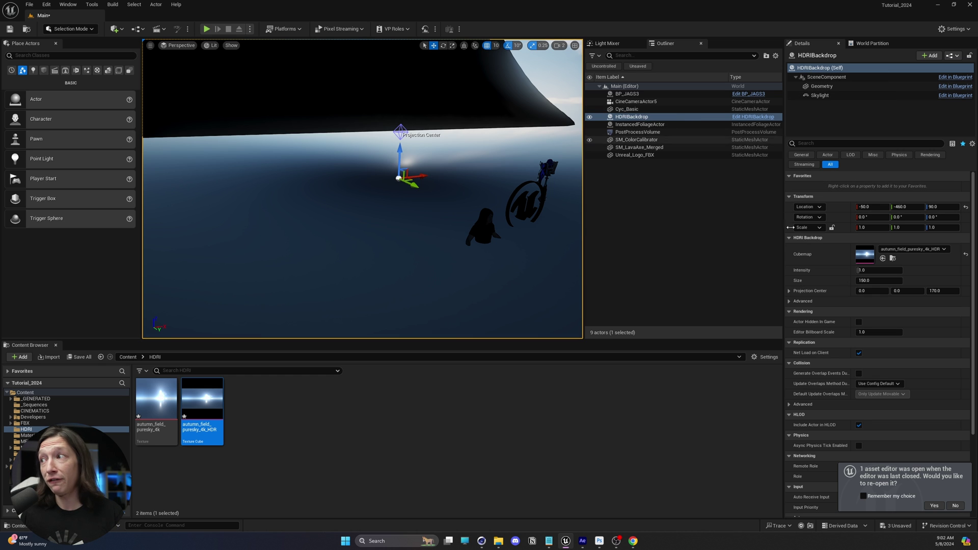
# Set the HDRI Backdrop's Size to 3000 and lower the actor to a Z location of -200.
pyautogui.click(876, 281)
pyautogui.write('3000')
pyautogui.press('Return')
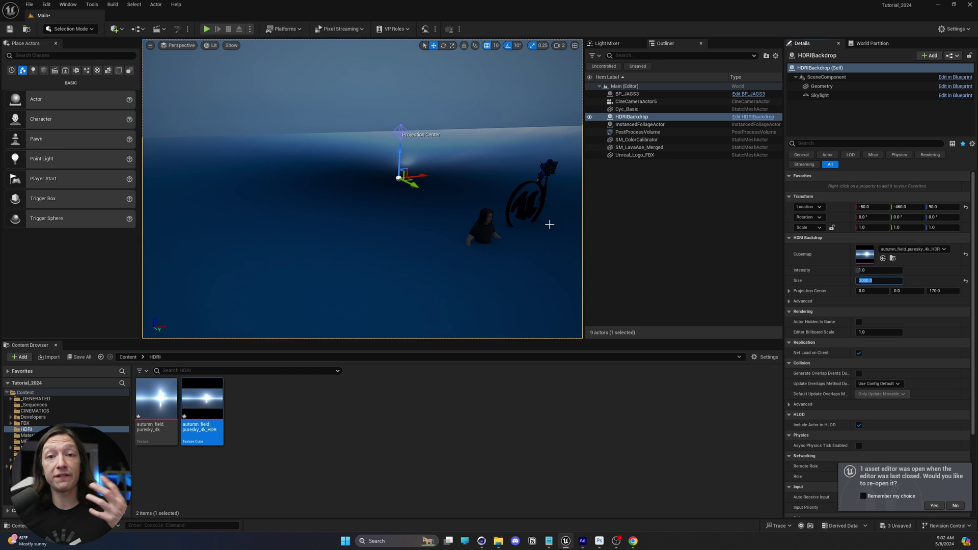
pyautogui.moveTo(409, 145)
pyautogui.mouseDown(button='right')
pyautogui.moveTo(501, 109)
pyautogui.moveTo(570, 114)
pyautogui.moveTo(409, 145)
pyautogui.mouseUp(button='right')
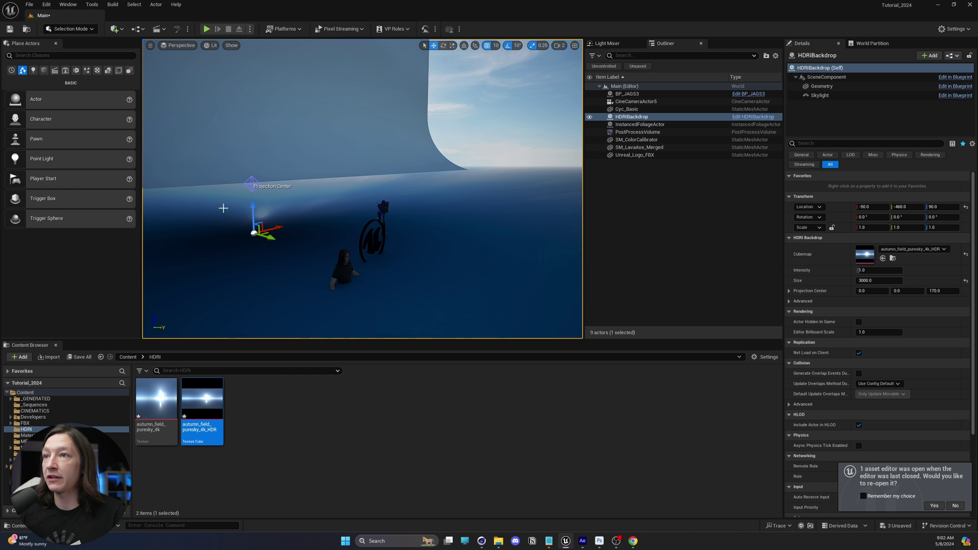
pyautogui.moveTo(253, 206); pyautogui.dragTo(262, 283)
pyautogui.moveTo(362, 189); pyautogui.dragTo(344, 219, button='right')
pyautogui.scroll(-2, 344, 219)
pyautogui.moveTo(365, 278); pyautogui.dragTo(346, 301, button='right')
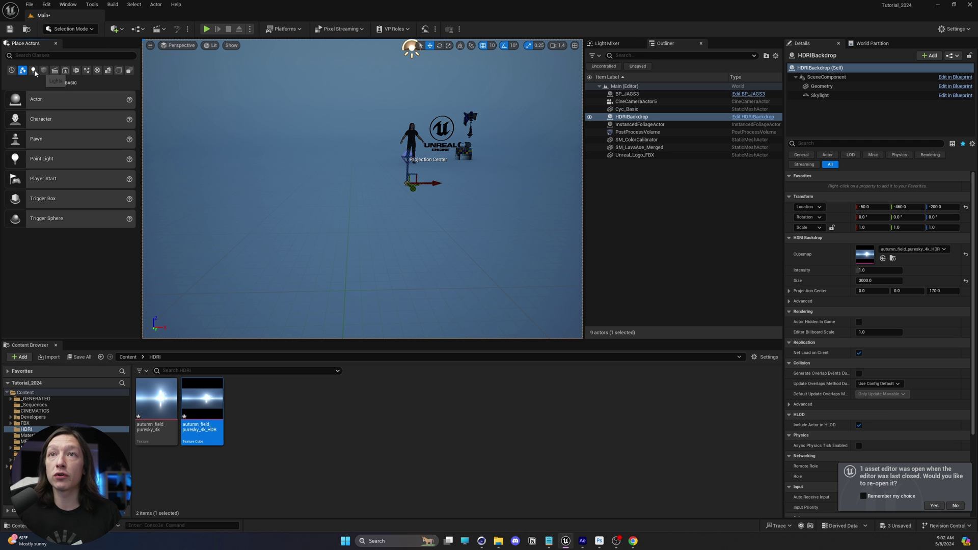
# Place a Rect Light in front of the character and rotate it to -10° in X and -50° in Z.
pyautogui.click(33, 70)
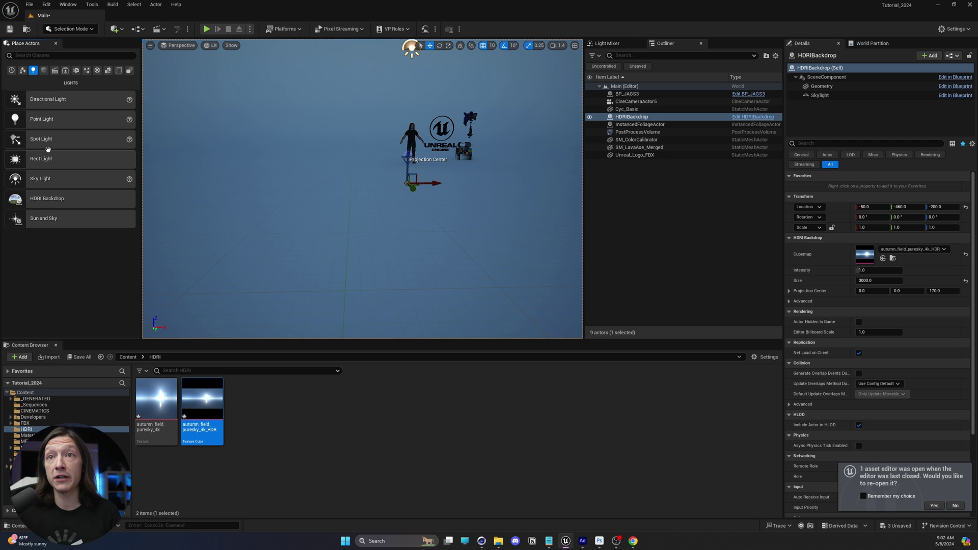
pyautogui.moveTo(41, 161); pyautogui.dragTo(402, 81)
pyautogui.press('e')
pyautogui.press('w')
pyautogui.moveTo(403, 81); pyautogui.dragTo(402, 81, button='right')
pyautogui.press('f')
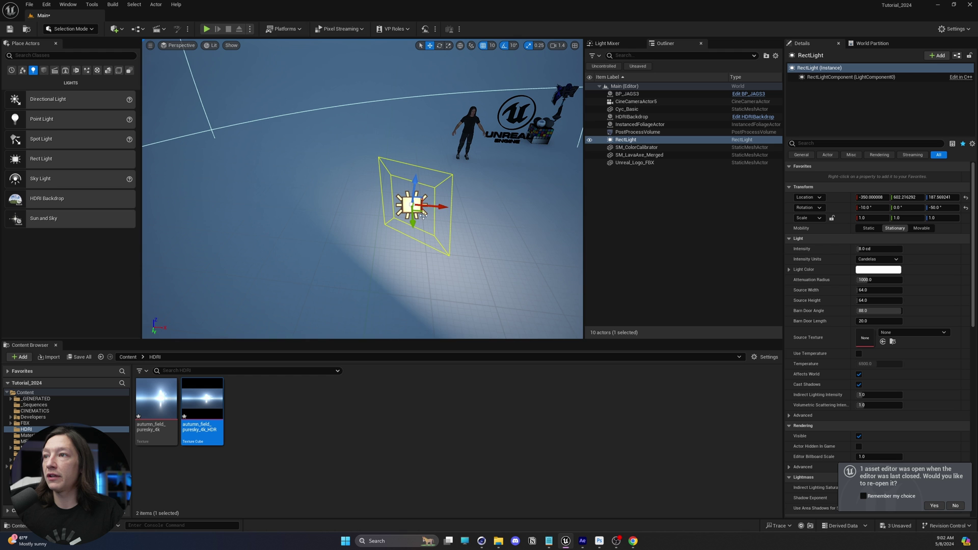
# Move the Rect Light closer to the character, to about X -240 and Y 192, and inspect the lit scene.
pyautogui.moveTo(420, 211); pyautogui.dragTo(456, 114)
pyautogui.moveTo(421, 151)
pyautogui.mouseDown(button='right')
pyautogui.moveTo(454, 127)
pyautogui.moveTo(433, 123)
pyautogui.moveTo(426, 146)
pyautogui.mouseUp(button='right')
pyautogui.press('w')
pyautogui.press('a')
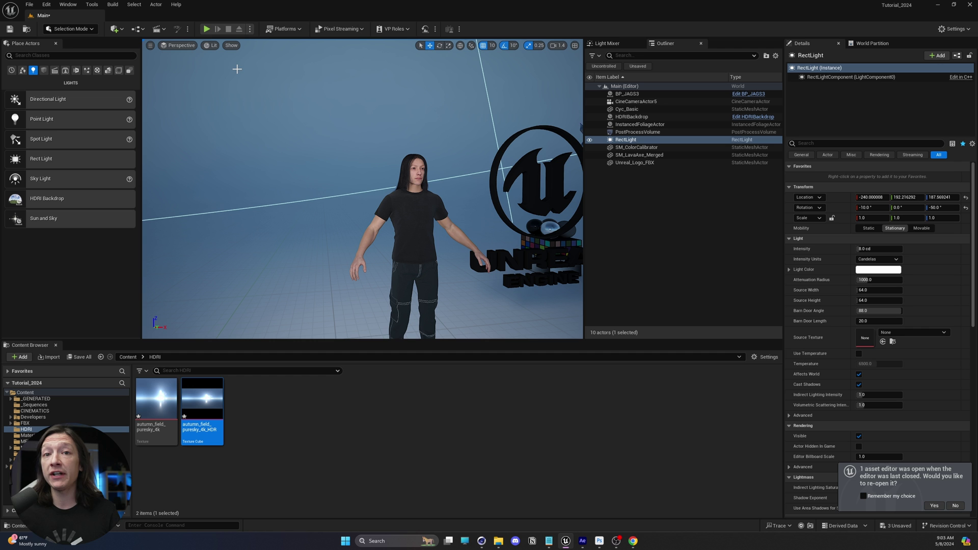
pyautogui.press('f')
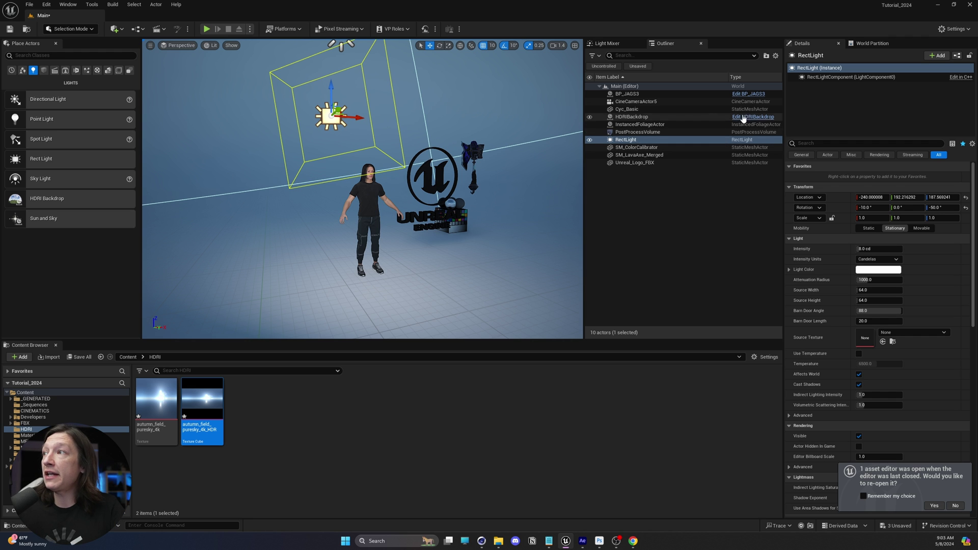
# Delete the HDRIBackdrop actor and place a Sky Light at the character's legs.
pyautogui.click(711, 116)
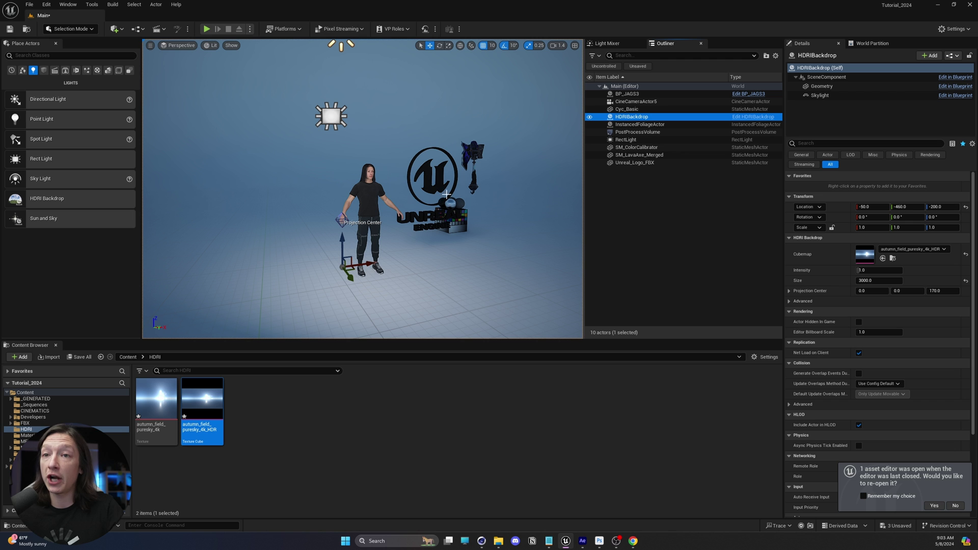
pyautogui.press('Delete')
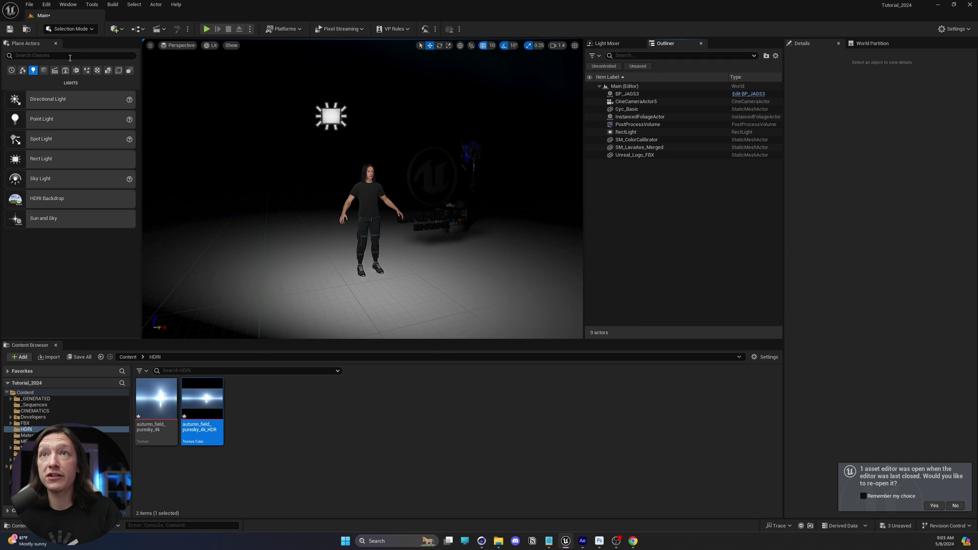
pyautogui.click(73, 55)
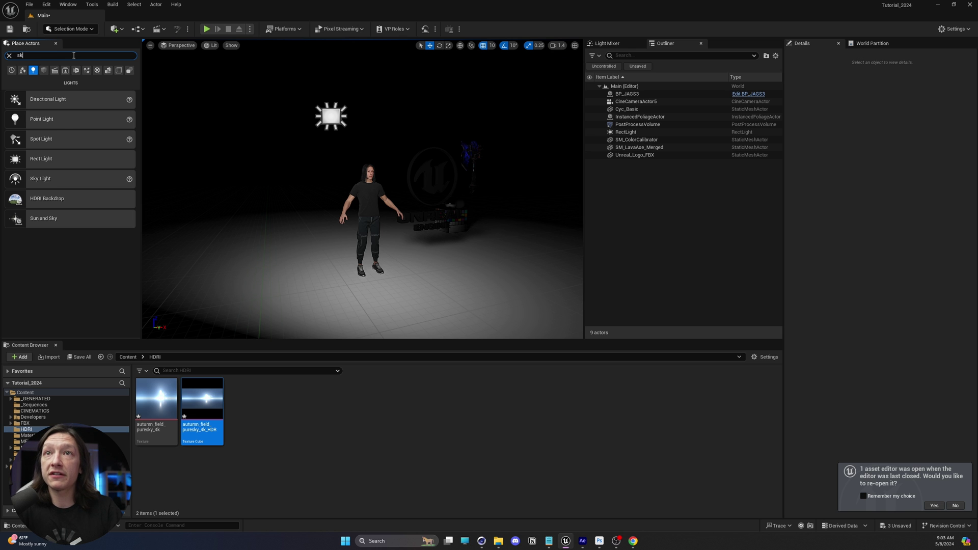
pyautogui.moveTo(54, 139); pyautogui.dragTo(366, 248)
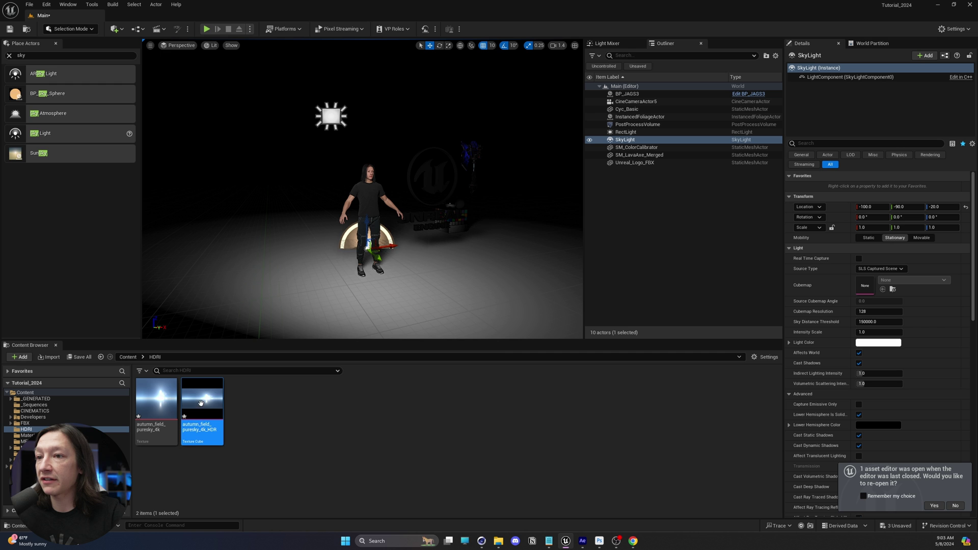
# Set the SkyLight's Source Type to SLS Specified Cubemap and assign autumn_field_puresky_4k_HDR as its Cubemap.
pyautogui.moveTo(214, 405)
pyautogui.mouseDown()
pyautogui.moveTo(668, 436)
pyautogui.moveTo(200, 406)
pyautogui.mouseUp()
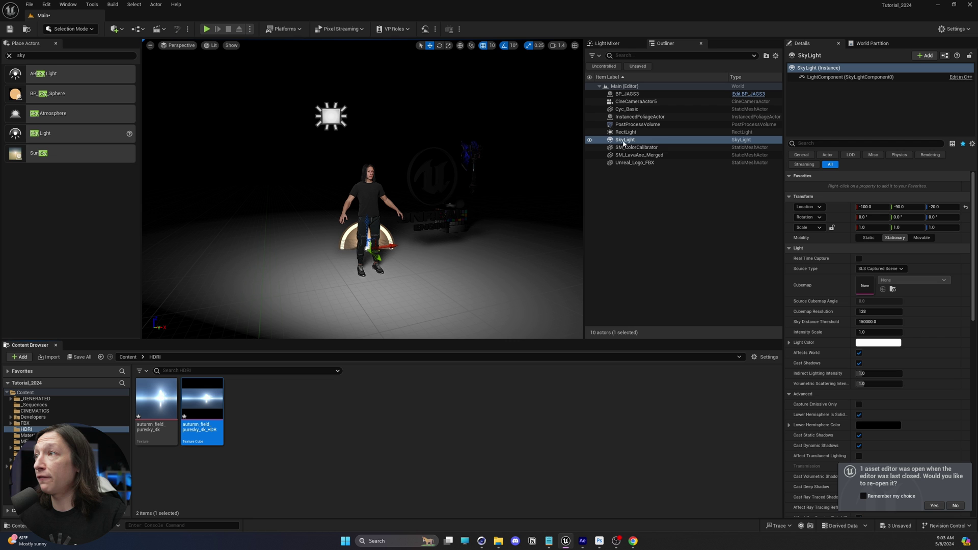
pyautogui.click(880, 268)
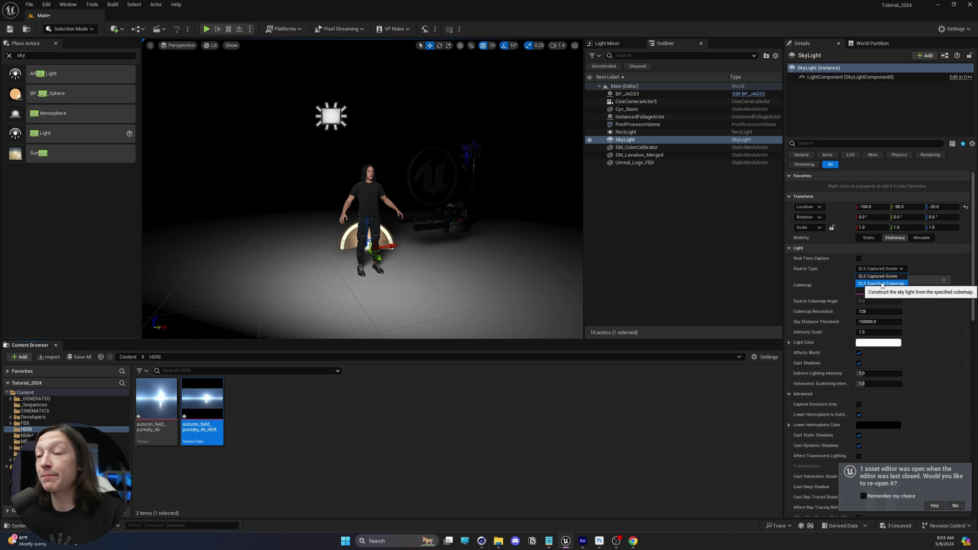
pyautogui.click(881, 284)
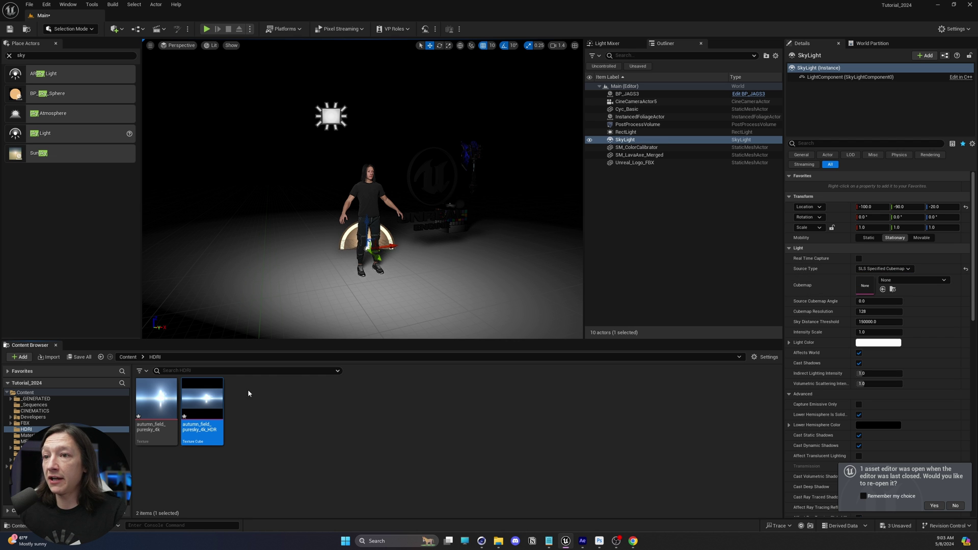
pyautogui.moveTo(200, 412); pyautogui.dragTo(866, 284)
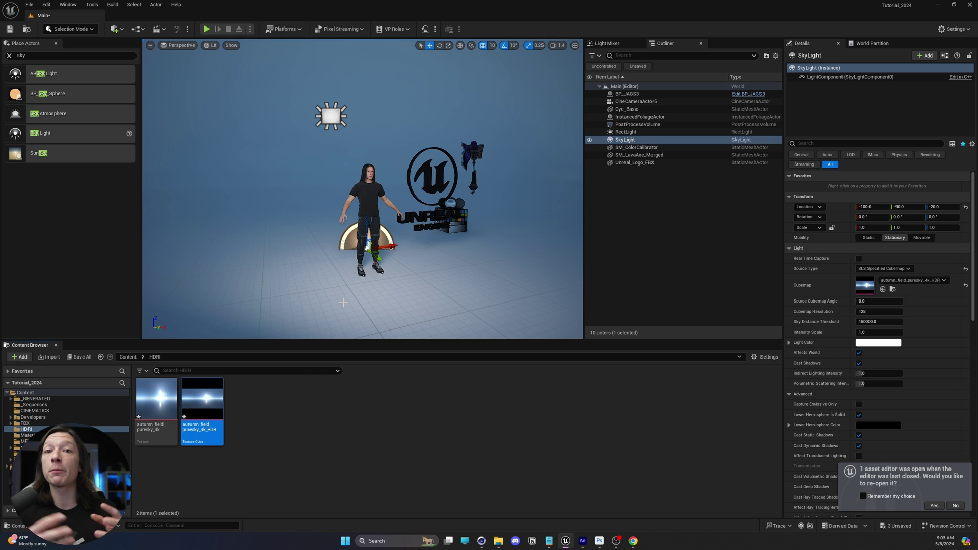
# Delete the Cyc_Basic backdrop mesh behind the character and look around the scene.
pyautogui.scroll(5, 376, 218)
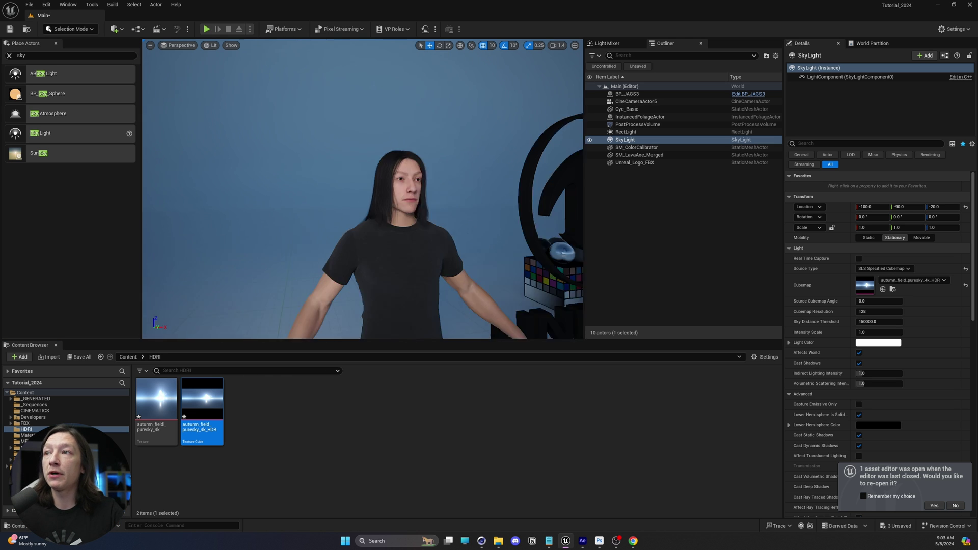
pyautogui.click(279, 192)
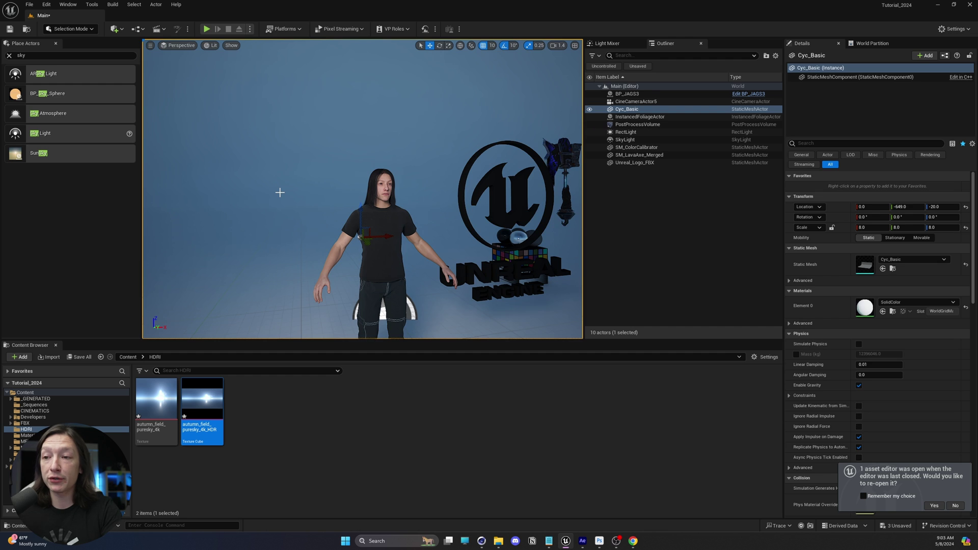
pyautogui.press('Delete')
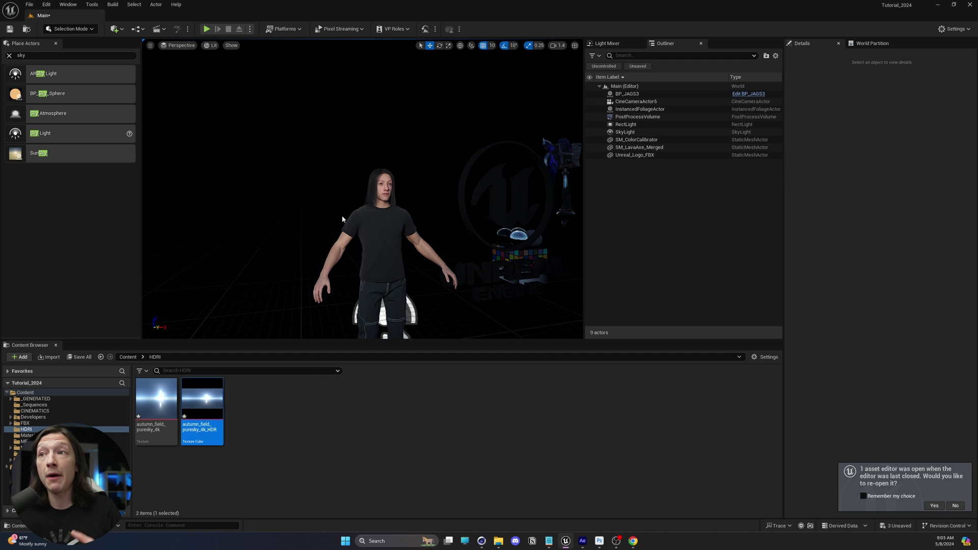
pyautogui.moveTo(341, 159); pyautogui.dragTo(296, 179, button='right')
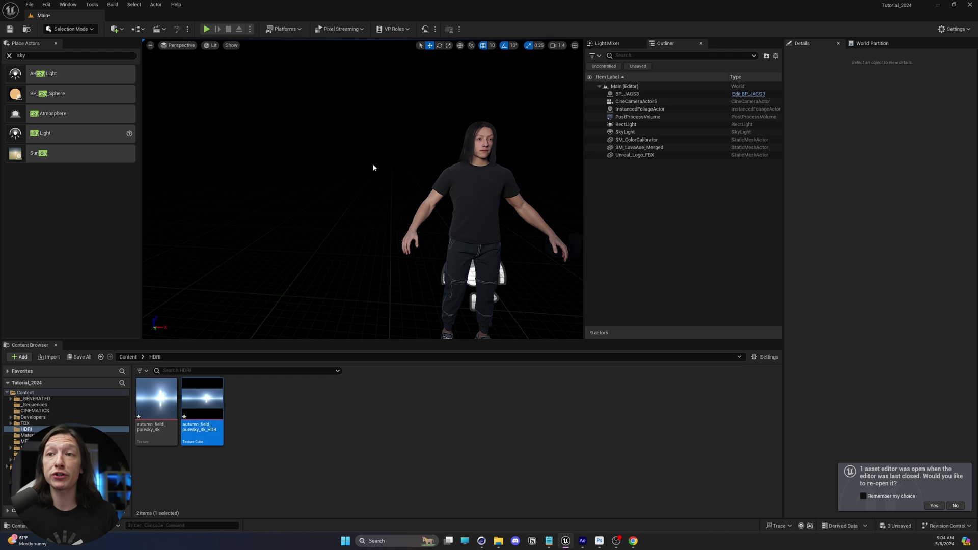
# View the scene through CineCameraActor5 and set its Manual Focus Distance to about 373 cm.
pyautogui.click(178, 44)
pyautogui.click(197, 139)
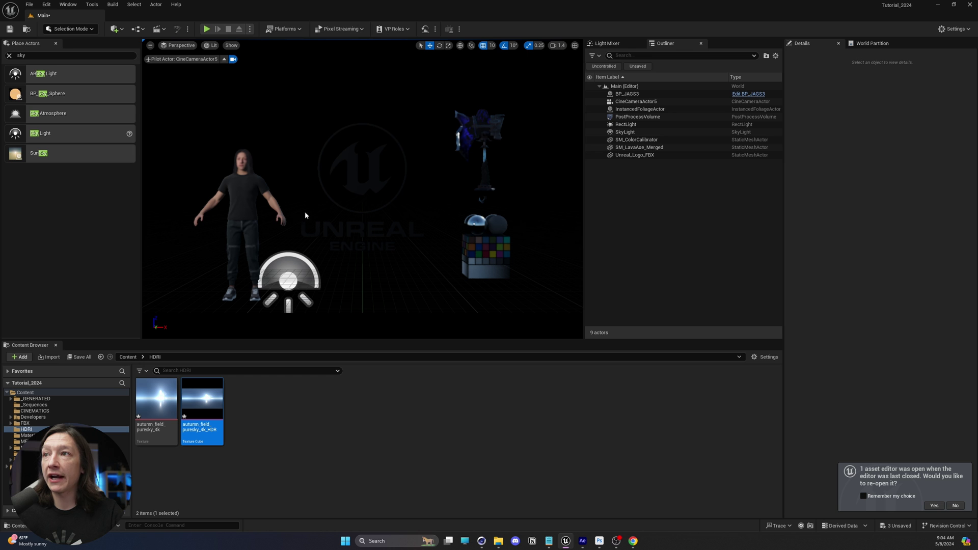
pyautogui.click(634, 102)
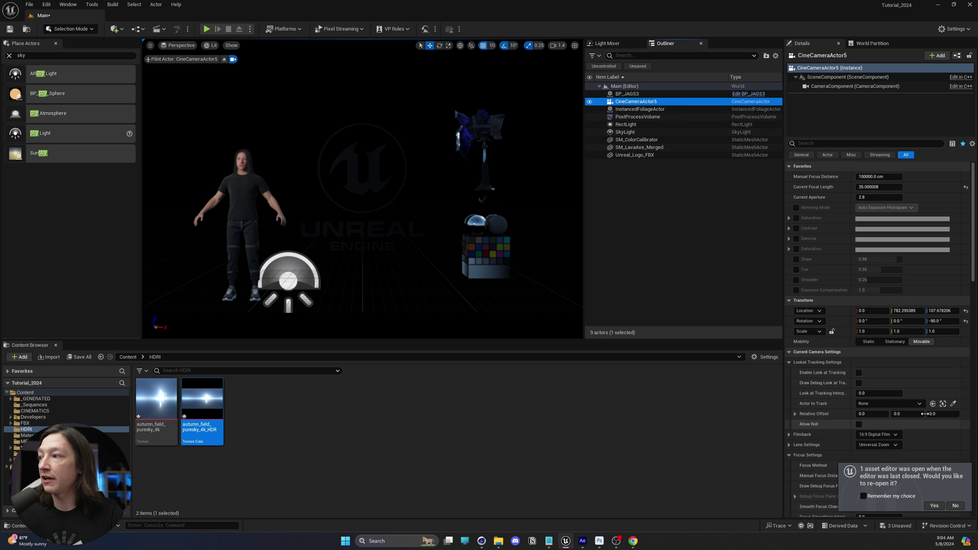
pyautogui.moveTo(867, 177); pyautogui.dragTo(827, 177)
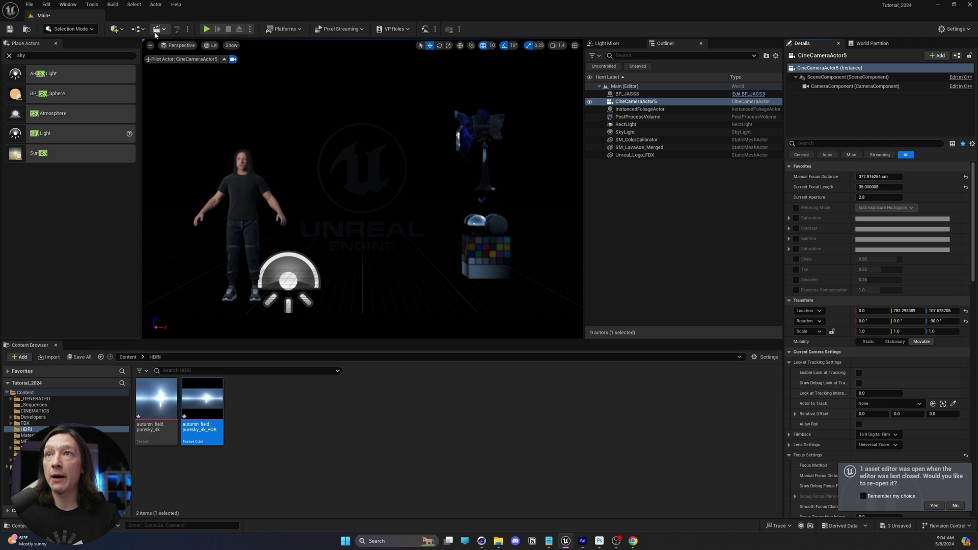
# Create a level sequence named HDRI in the _Sequences folder.
pyautogui.click(156, 28)
pyautogui.click(179, 49)
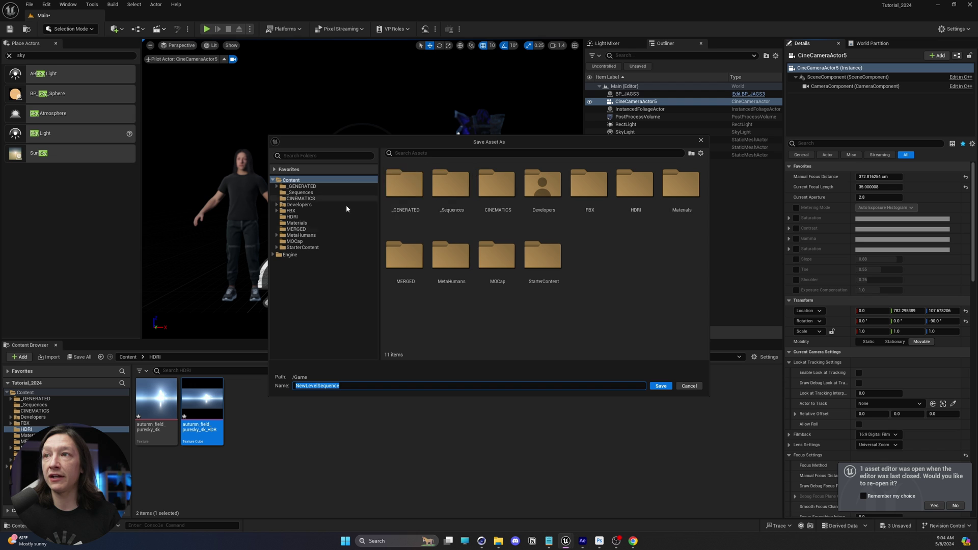
pyautogui.doubleClick(452, 186)
pyautogui.click(393, 387)
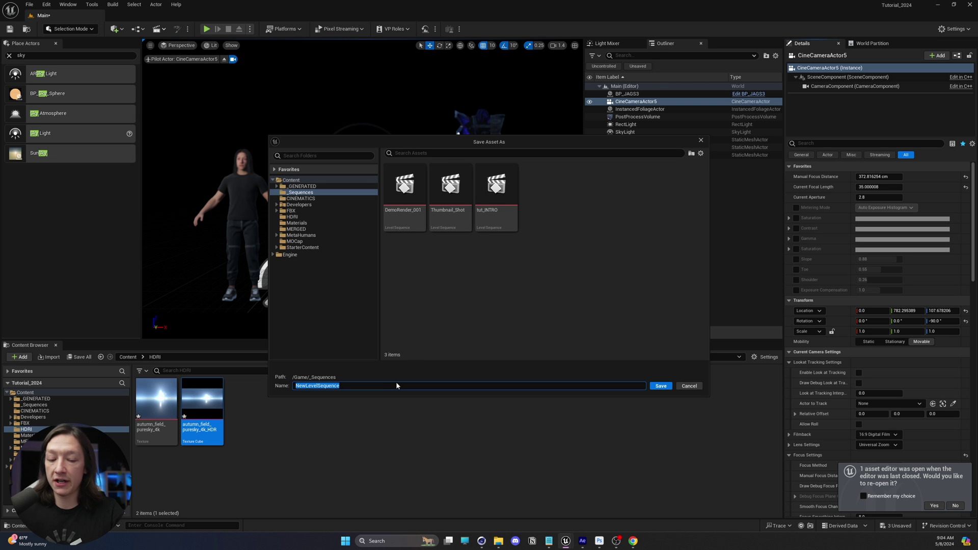
pyautogui.write('HDRI')
pyautogui.press('Return')
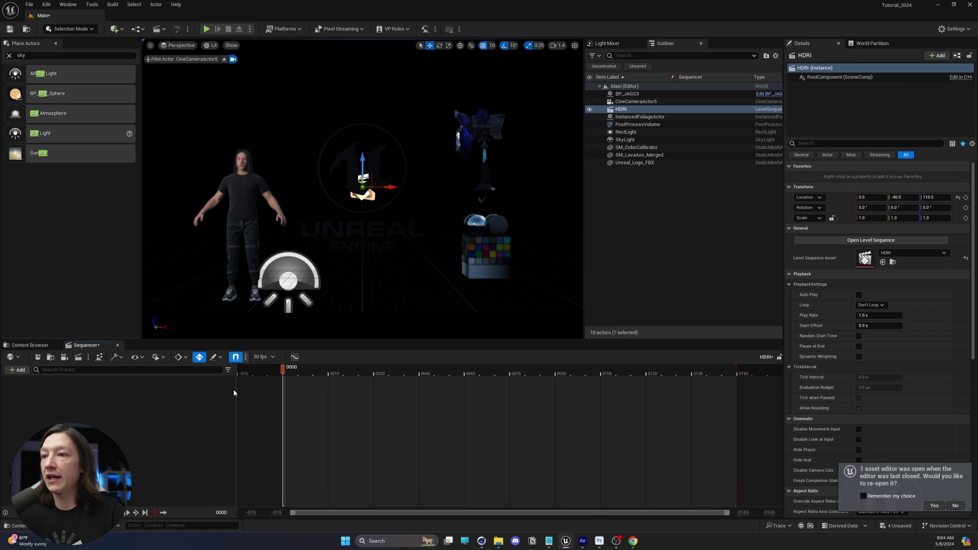
# Add CineCameraActor5 to the HDRI sequence, send it to the Movie Render Queue and open the job's render settings.
pyautogui.moveTo(635, 102); pyautogui.dragTo(170, 437)
pyautogui.click(78, 357)
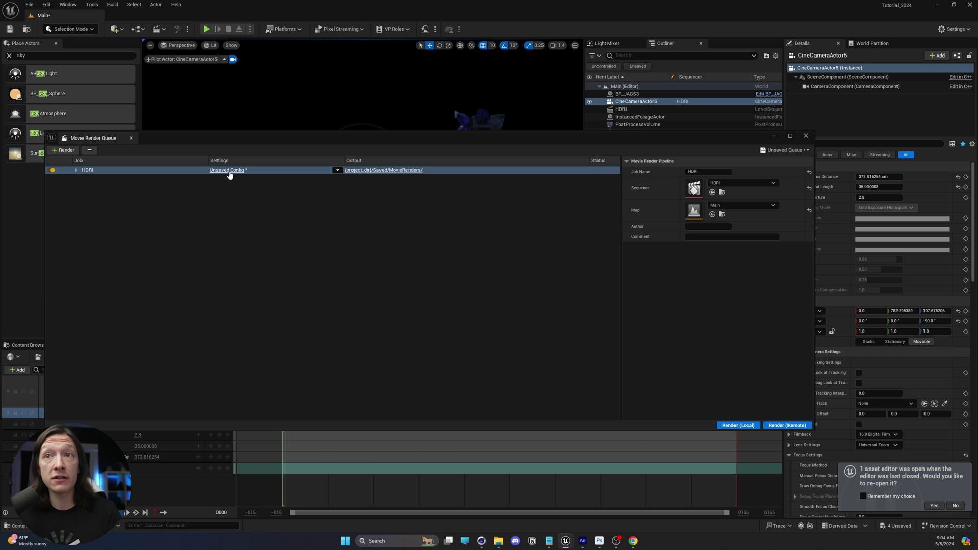
pyautogui.click(228, 171)
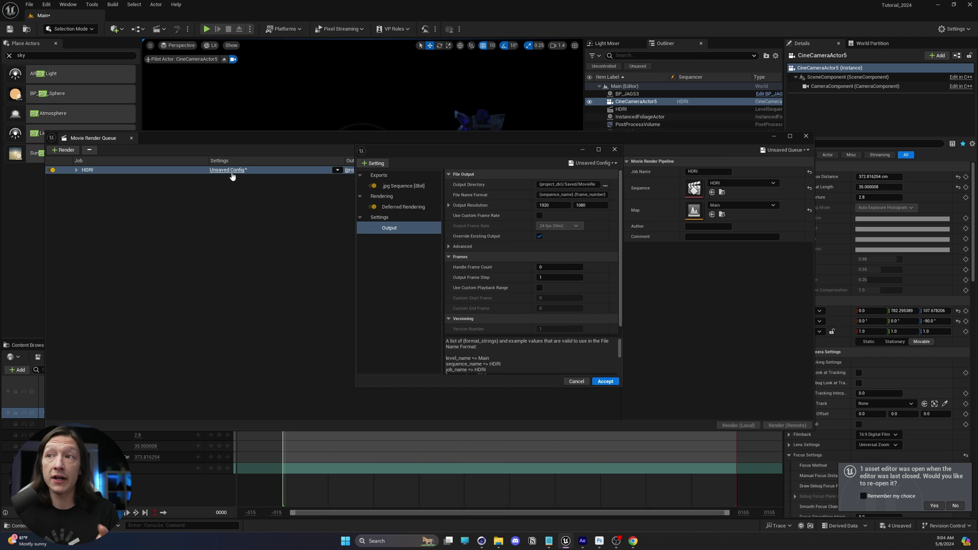
# Replace the .jpg Sequence [8bit] export in the render settings with .png Sequence [8bit].
pyautogui.click(404, 186)
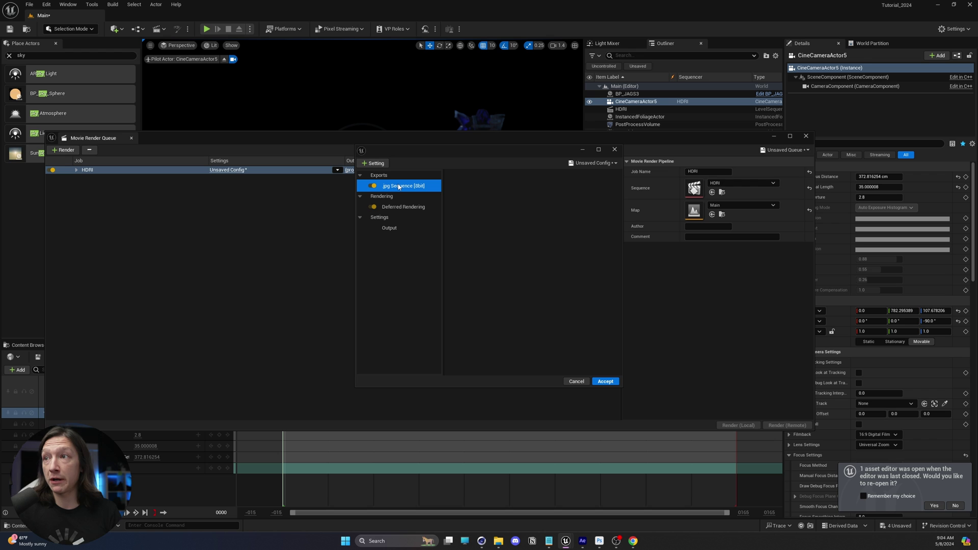
pyautogui.press('Delete')
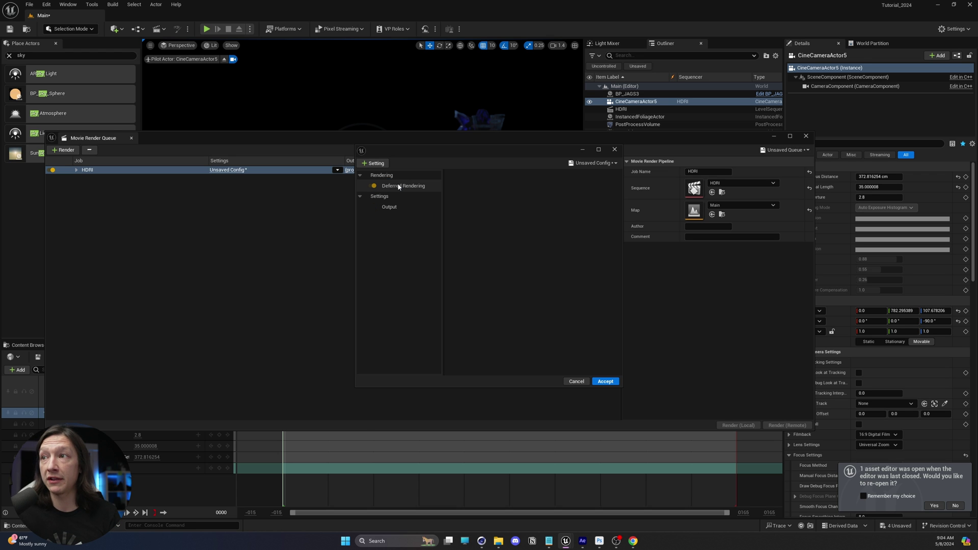
pyautogui.click(379, 163)
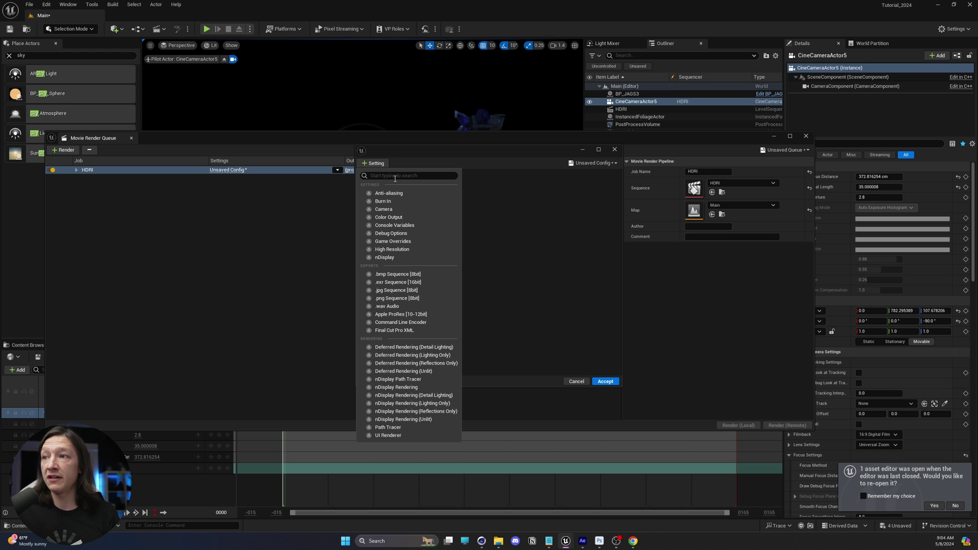
pyautogui.click(392, 299)
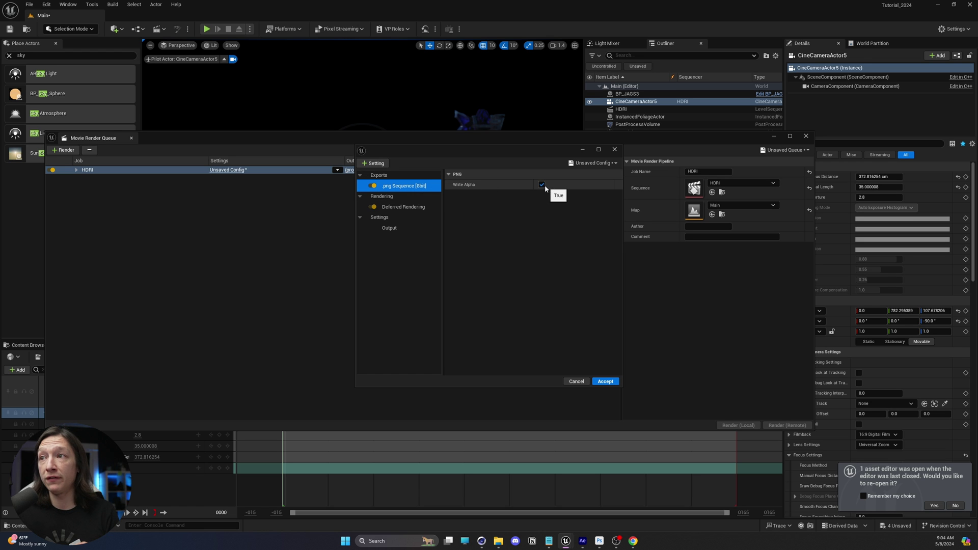
# Enable Accumulator Includes Alpha for Deferred Rendering and accept the render settings.
pyautogui.click(392, 207)
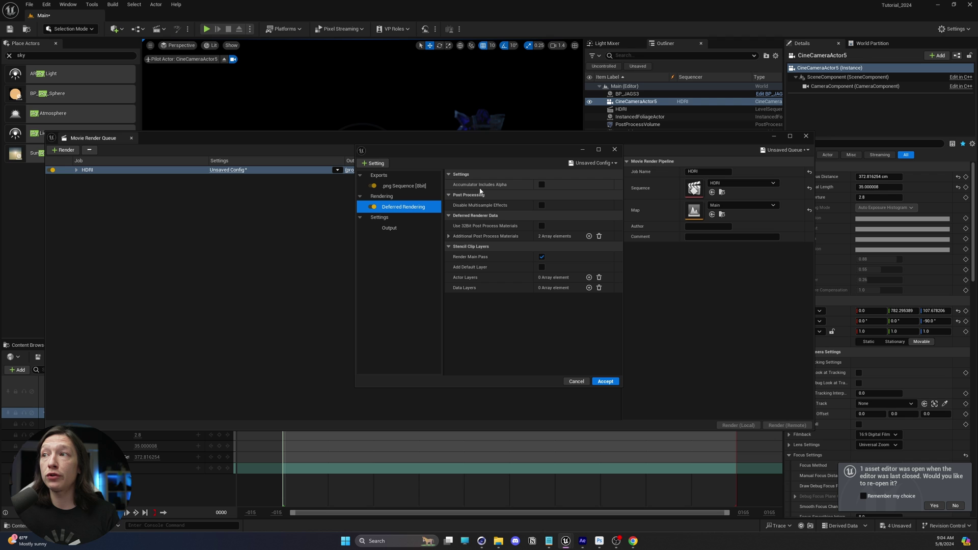
pyautogui.click(541, 185)
pyautogui.click(605, 381)
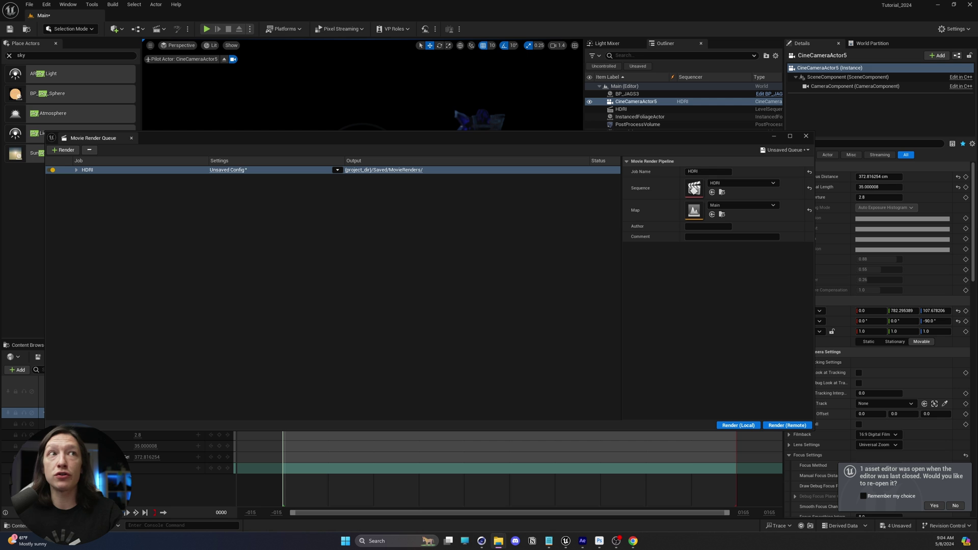
# Set the HDRI render job's output directory to the Desktop and accept the render settings.
pyautogui.click(233, 170)
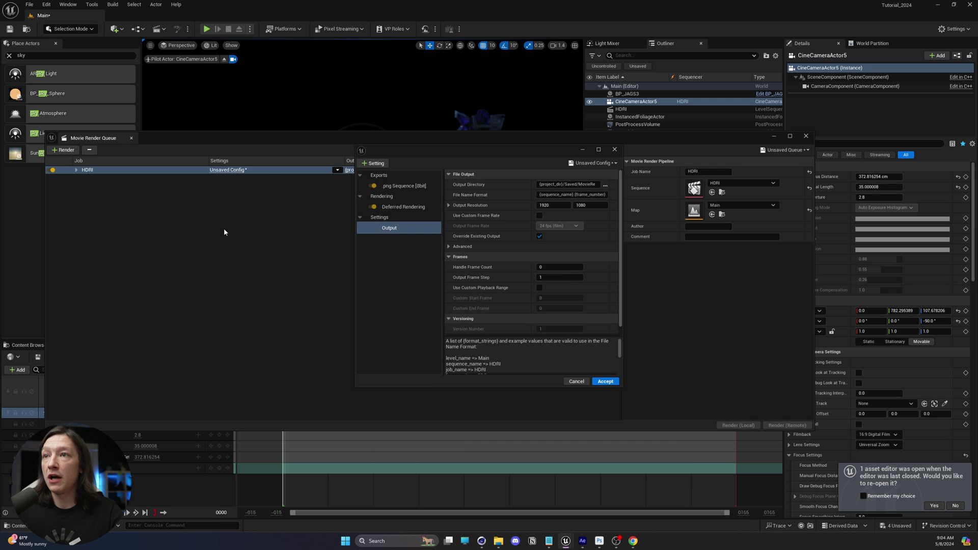
pyautogui.click(597, 184)
pyautogui.scroll(10, 406, 234)
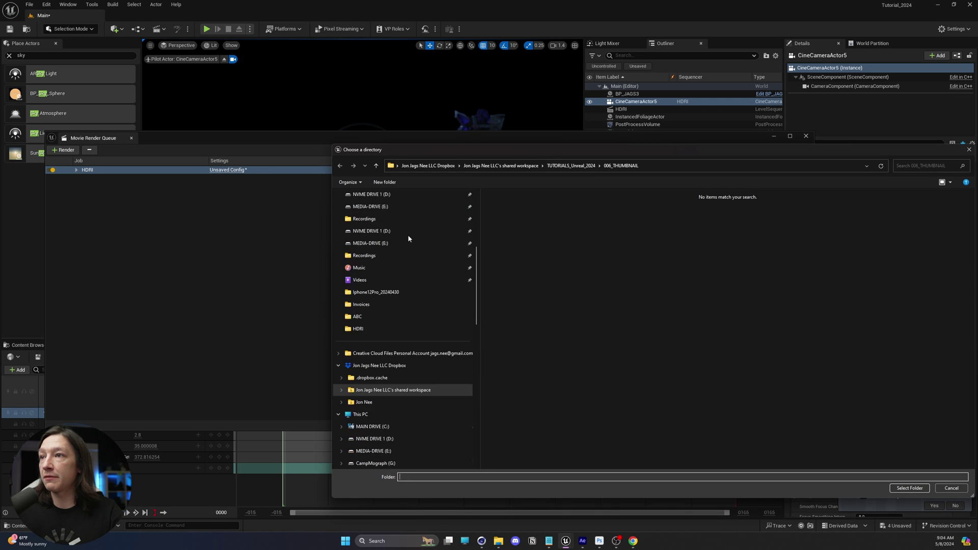
pyautogui.scroll(-1, 375, 308)
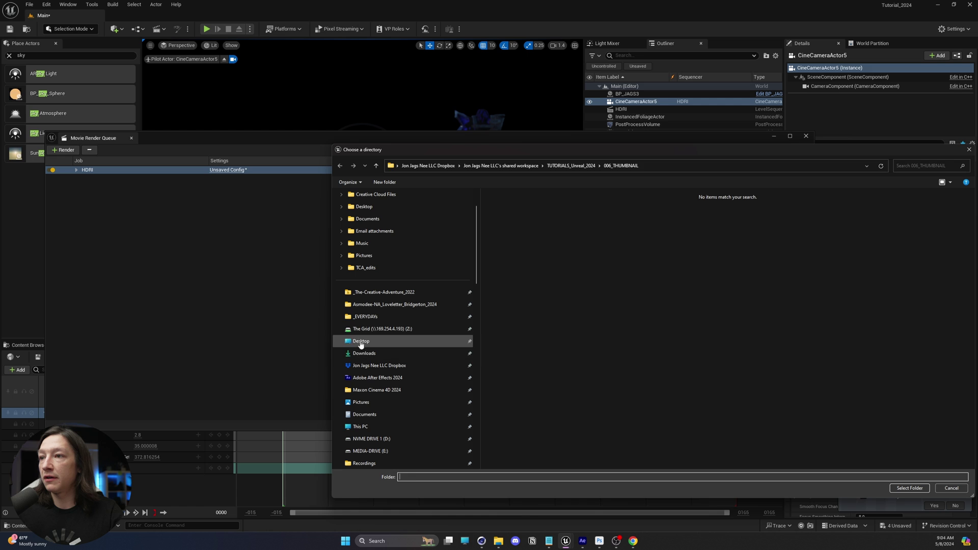
pyautogui.click(375, 341)
pyautogui.click(911, 489)
pyautogui.click(605, 382)
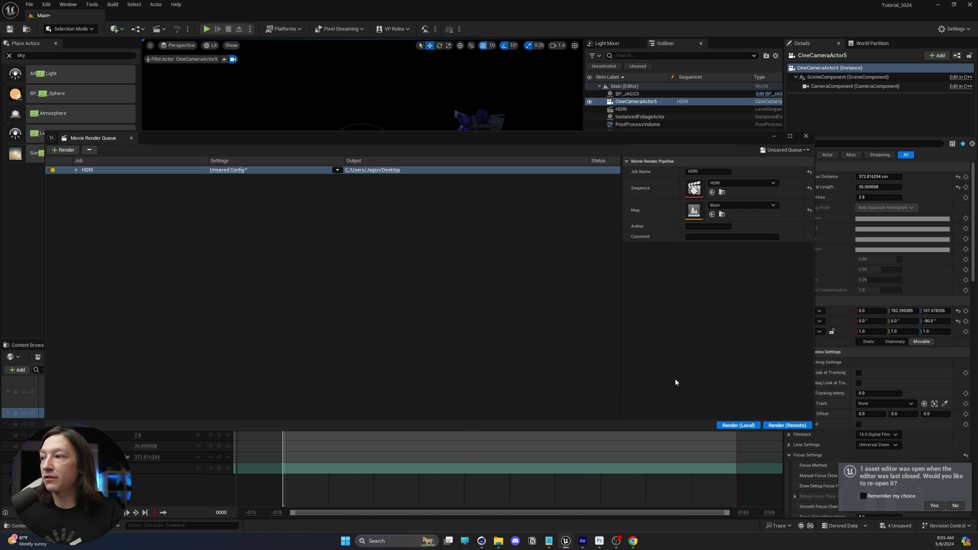
# Shorten the HDRI sequence's playback range to a single frame and send the sequence to the Movie Render Queue.
pyautogui.click(806, 136)
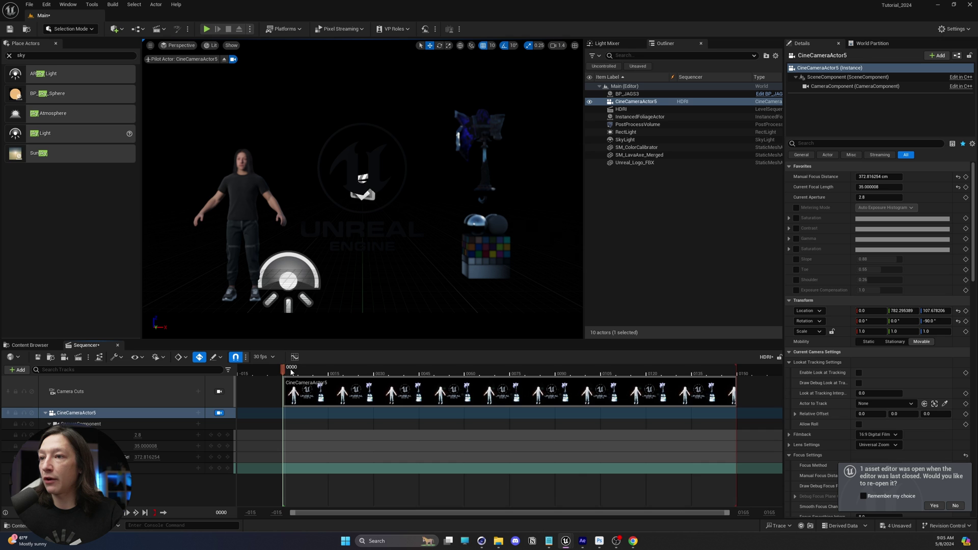
pyautogui.keyDown('ctrl'); pyautogui.scroll(15, 289, 373); pyautogui.keyUp('ctrl')
pyautogui.moveTo(317, 374); pyautogui.dragTo(373, 379)
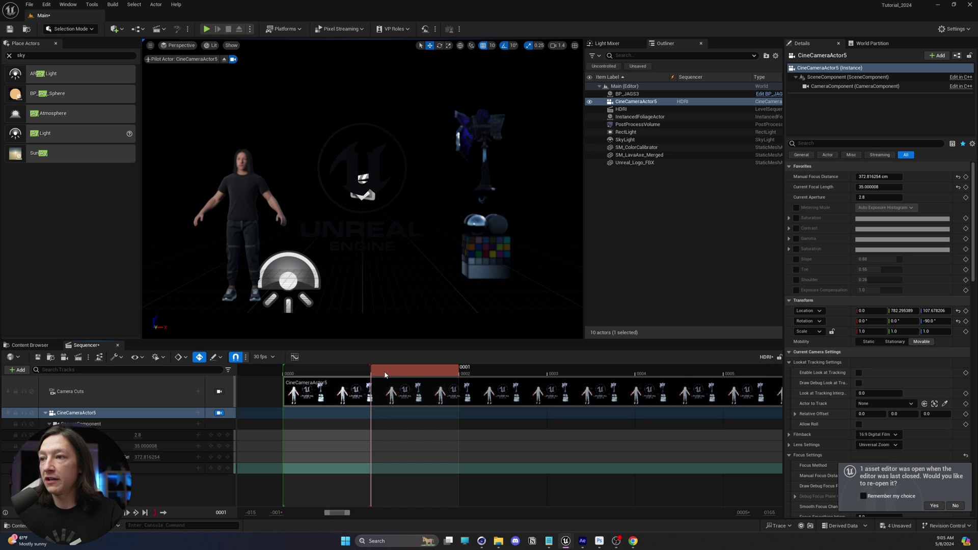
pyautogui.click(314, 376)
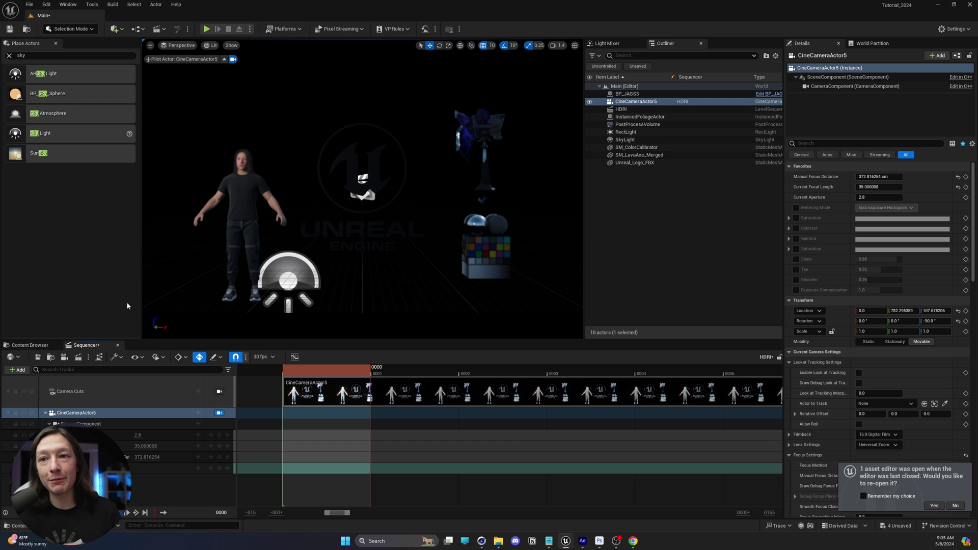
pyautogui.click(78, 357)
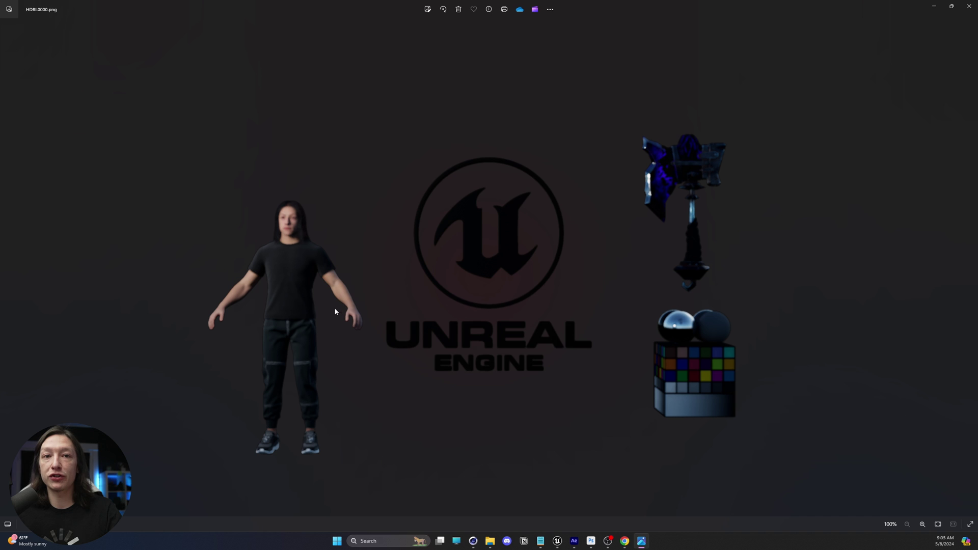
# Switch to Photoshop and place the rendered HDRI.0000.png over the autumn_field_puresky_4k_HDR.hdr sky image.
pyautogui.moveTo(418, 8); pyautogui.dragTo(438, 121)
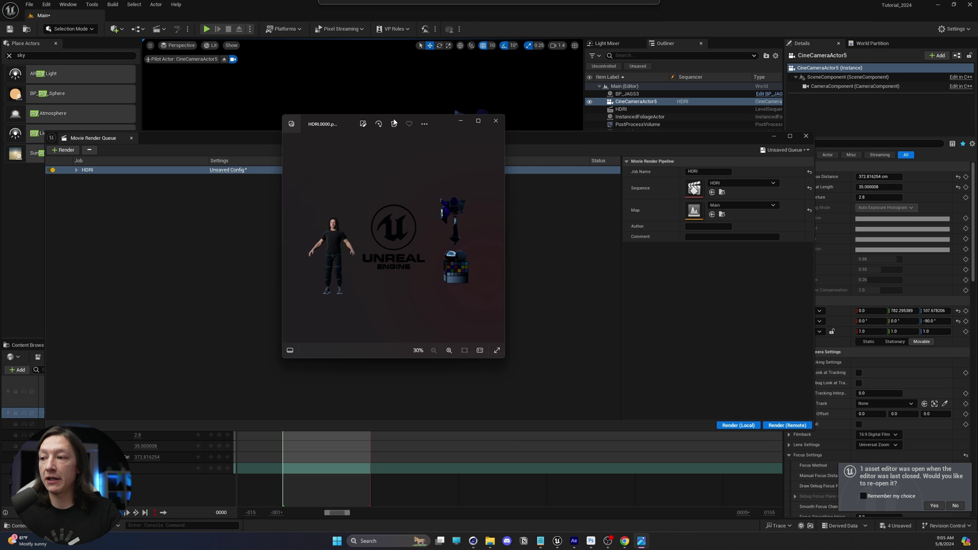
pyautogui.click(590, 540)
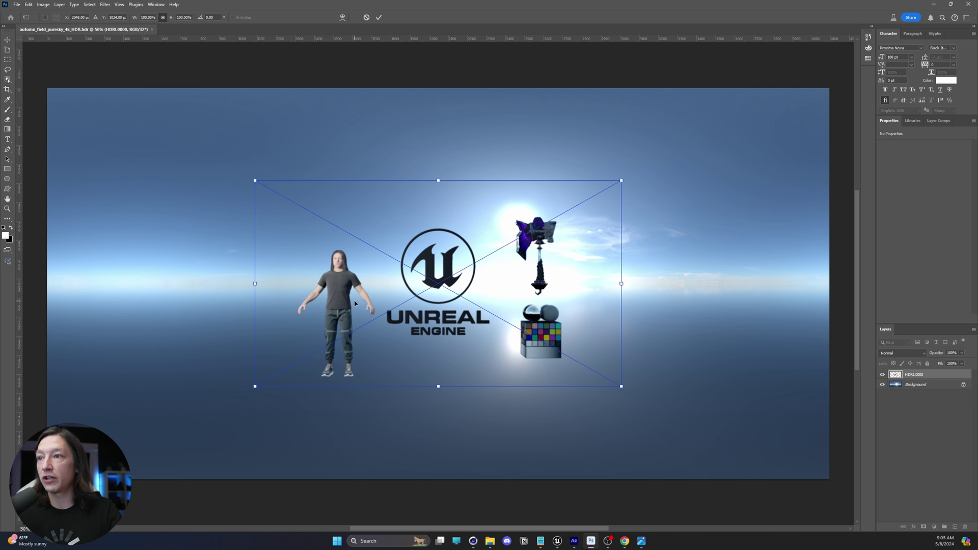
pyautogui.press('Return')
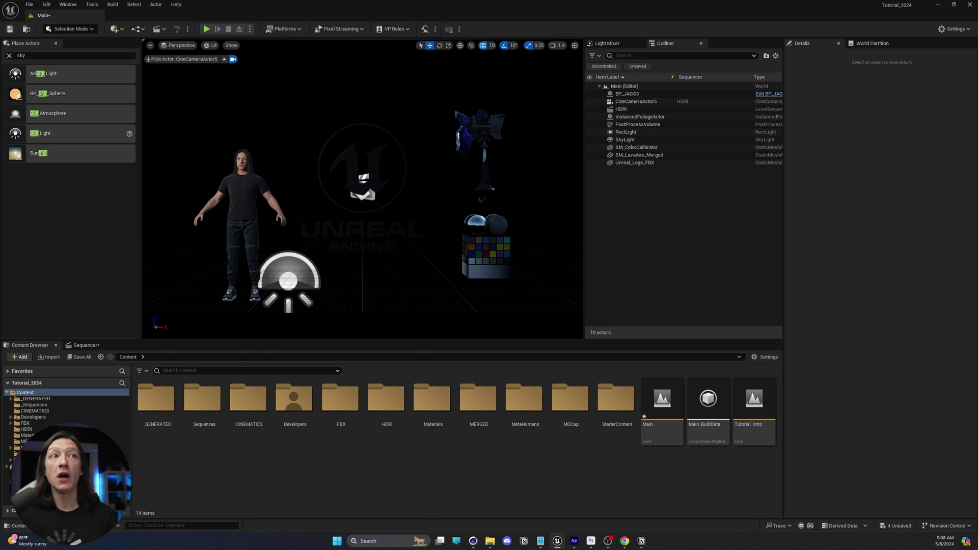
# Switch to After Effects and import Space_Alien_Sky_A.exr from the PlusHDRIs folder as footage.
pyautogui.moveTo(0, 120); pyautogui.dragTo(209, 134)
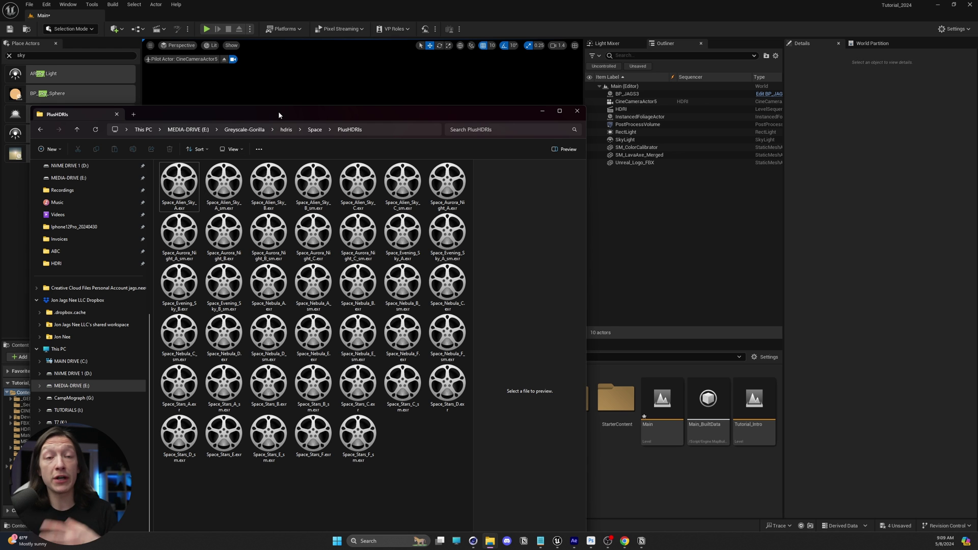
pyautogui.moveTo(325, 111); pyautogui.dragTo(0, 84)
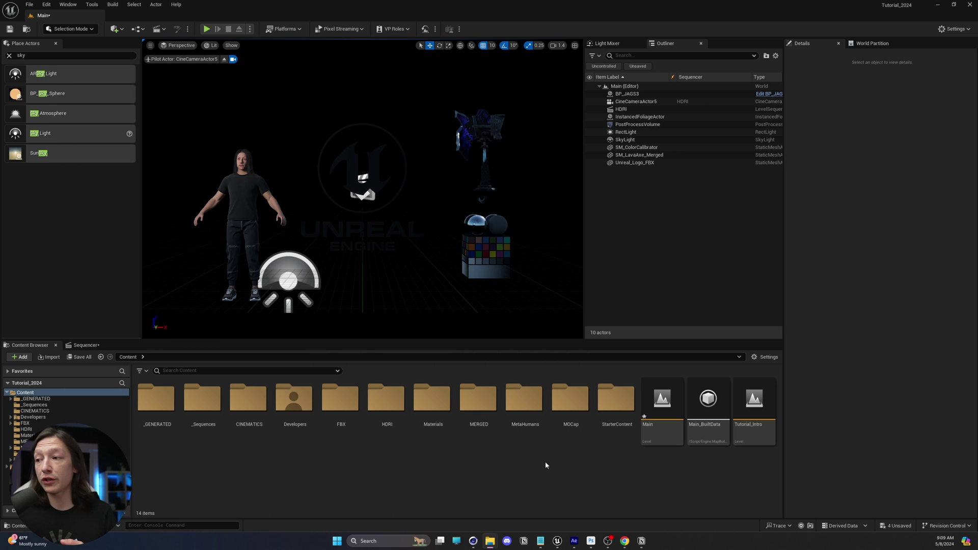
pyautogui.click(574, 540)
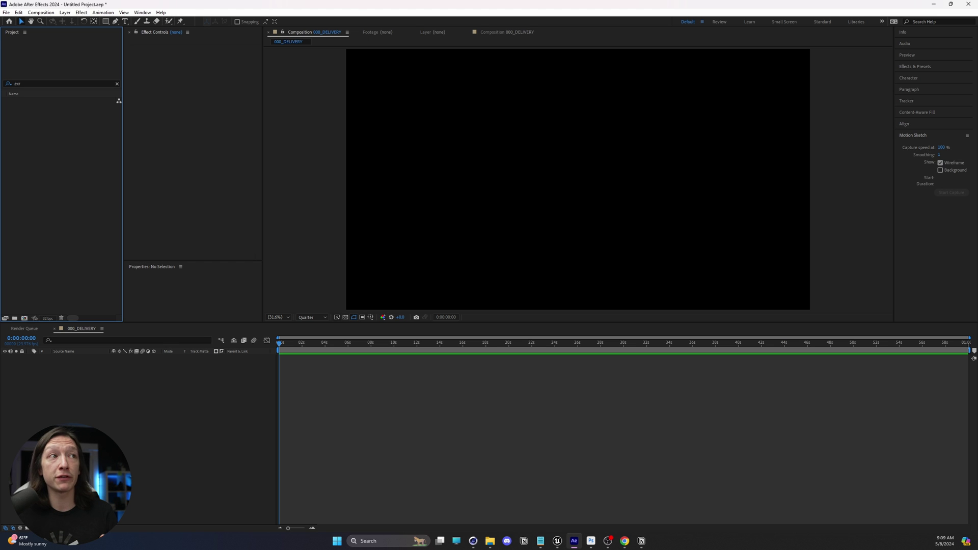
pyautogui.moveTo(0, 316); pyautogui.dragTo(55, 241)
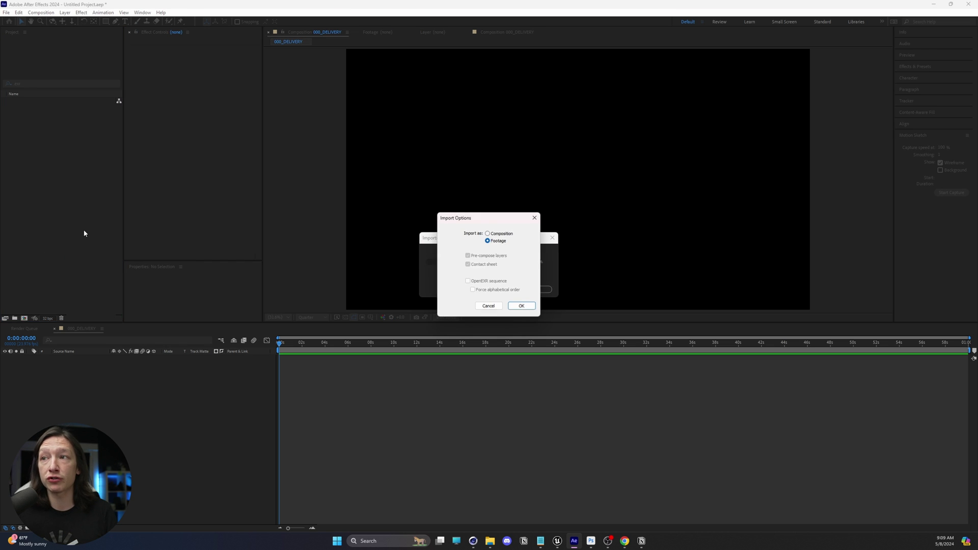
pyautogui.moveTo(472, 221); pyautogui.dragTo(436, 202)
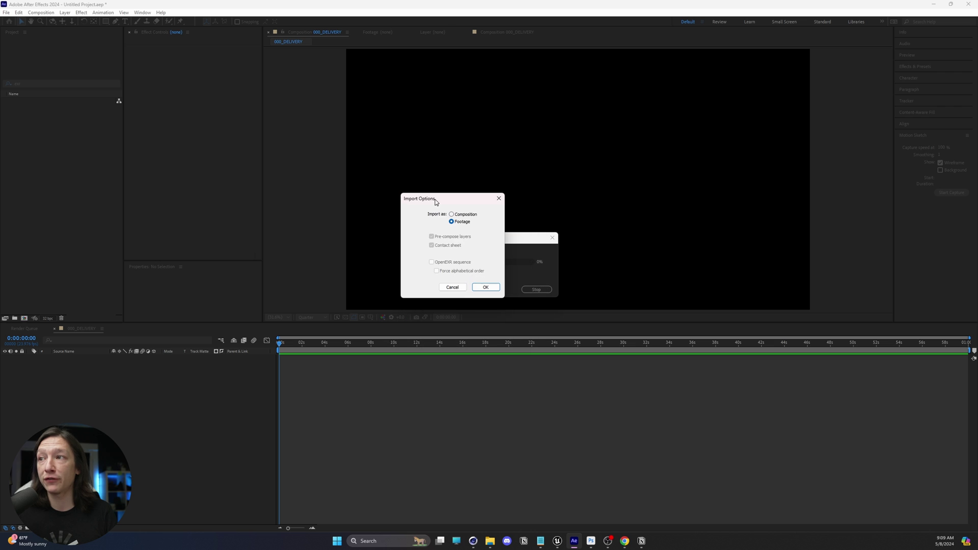
pyautogui.click(475, 288)
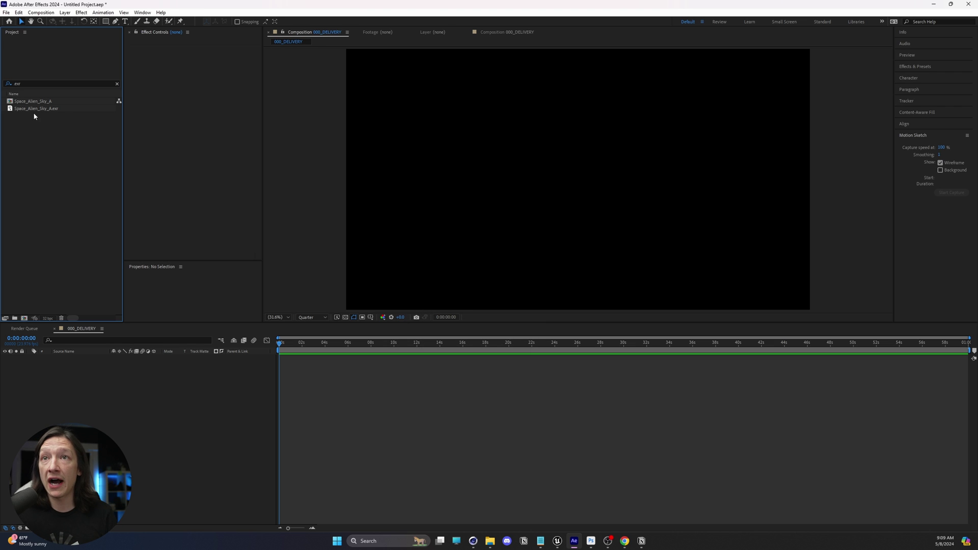
# Open the Space_Alien_Sky_A composition and view it at the first frame.
pyautogui.click(39, 109)
pyautogui.doubleClick(16, 102)
pyautogui.moveTo(328, 342); pyautogui.dragTo(279, 345)
# Import Space_Stars_C.exr from the PlusHDRIs folder as footage and open it for viewing.
pyautogui.hotkey('alt', 'Tab')
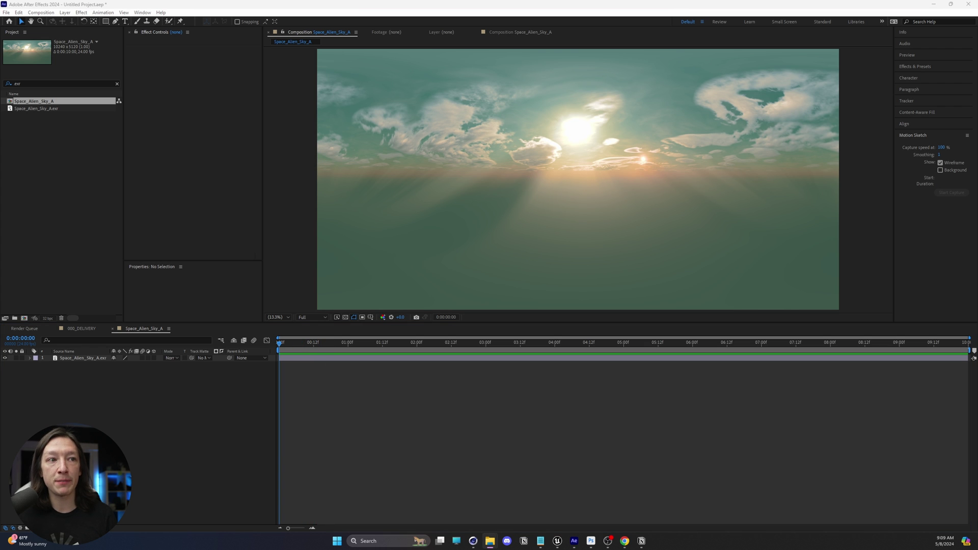
pyautogui.moveTo(125, 207); pyautogui.dragTo(103, 206)
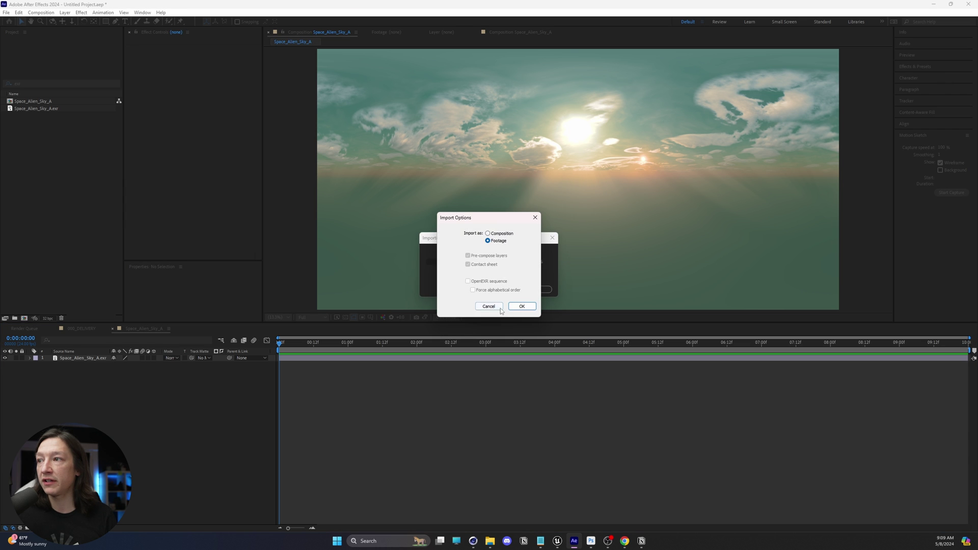
pyautogui.click(515, 306)
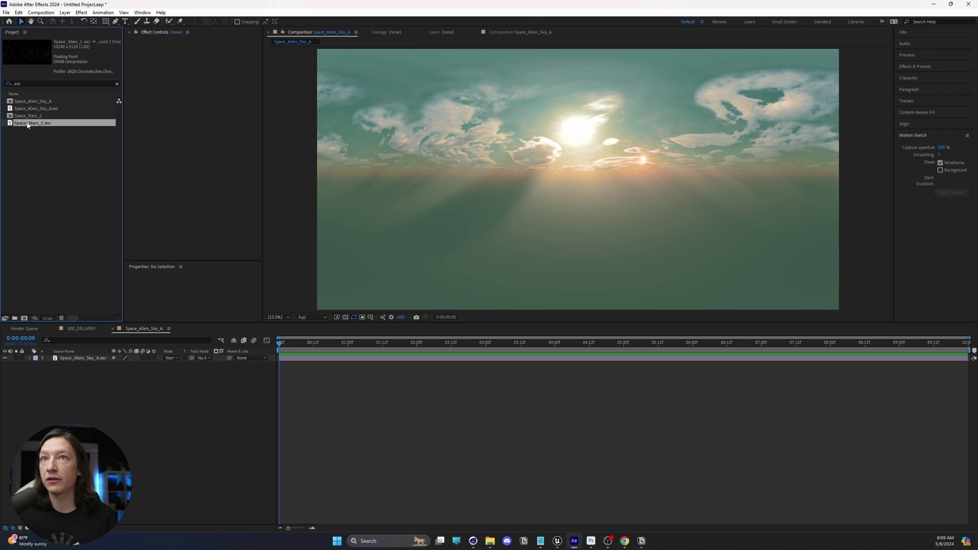
pyautogui.doubleClick(20, 123)
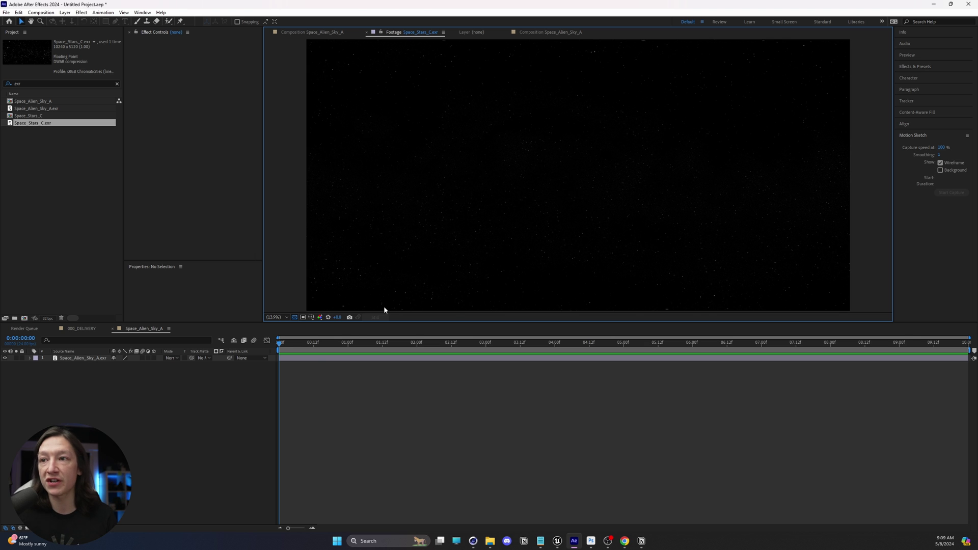
# Create a new composition from Space_Stars_C.exr and trim it to a one-frame work area.
pyautogui.click(98, 378)
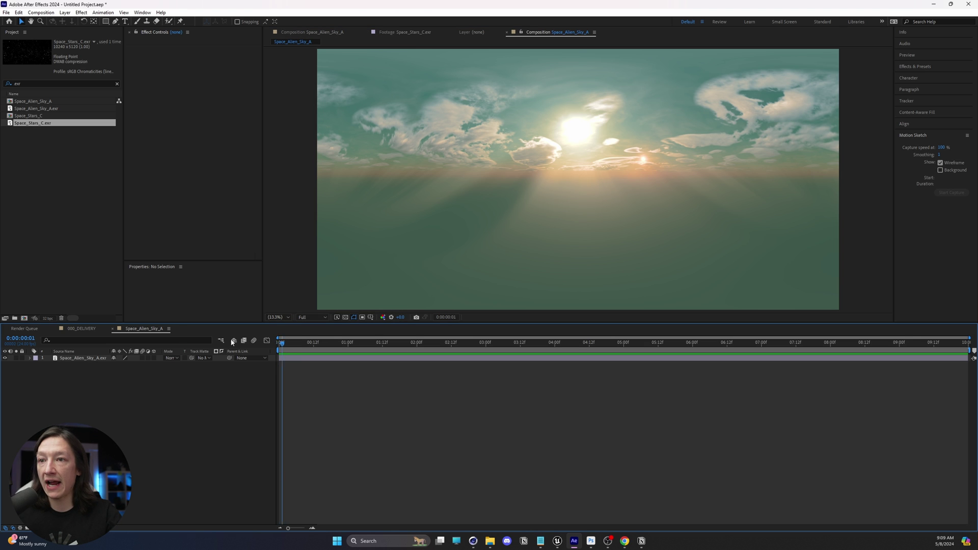
pyautogui.moveTo(22, 128); pyautogui.dragTo(24, 318)
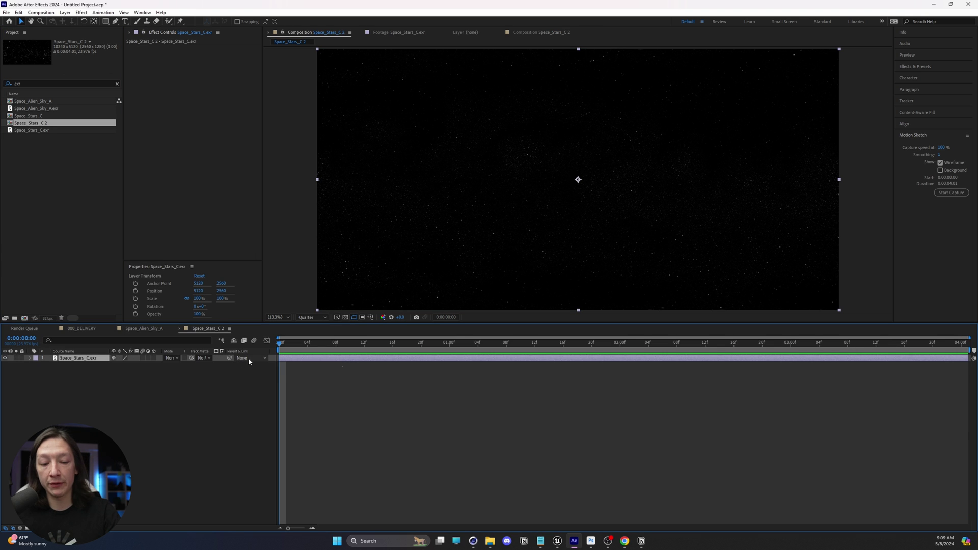
pyautogui.press('n')
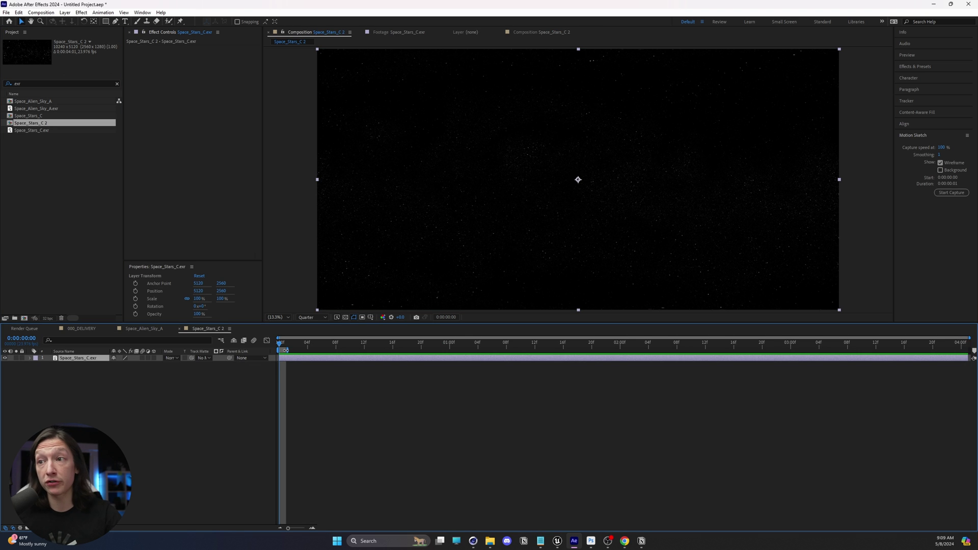
pyautogui.press('=')
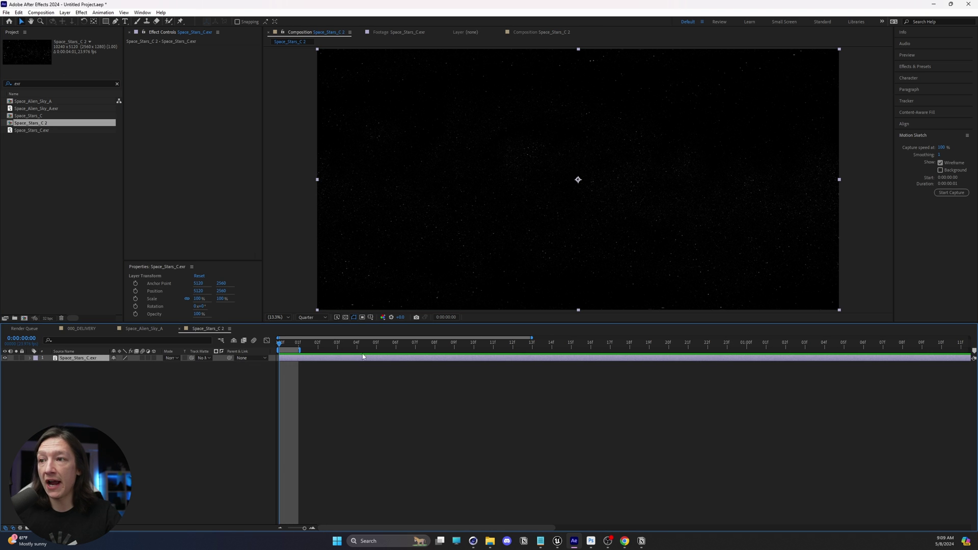
pyautogui.rightClick(288, 351)
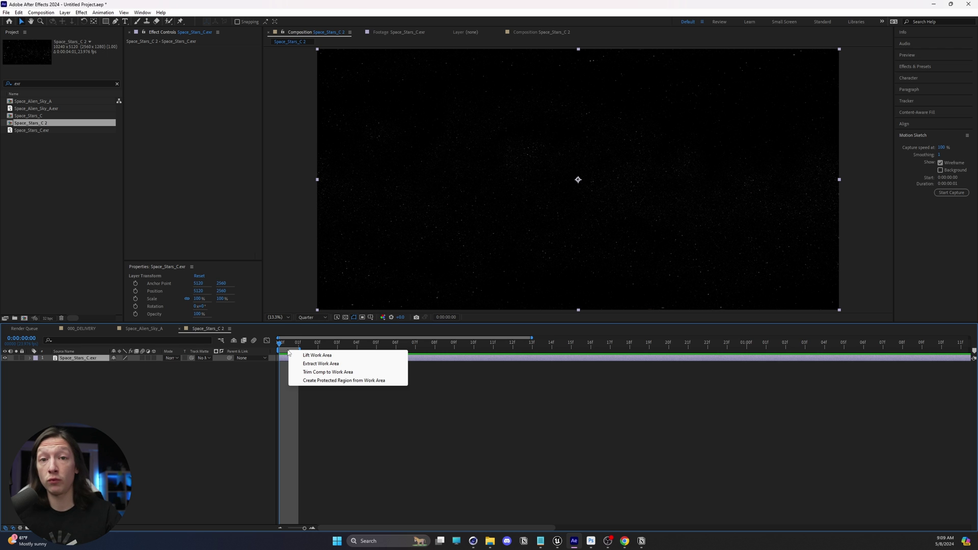
pyautogui.click(341, 376)
# Add the star composition to the render queue and set its custom output module format to Radiance Sequence.
pyautogui.hotkey('ctrl', 'm')
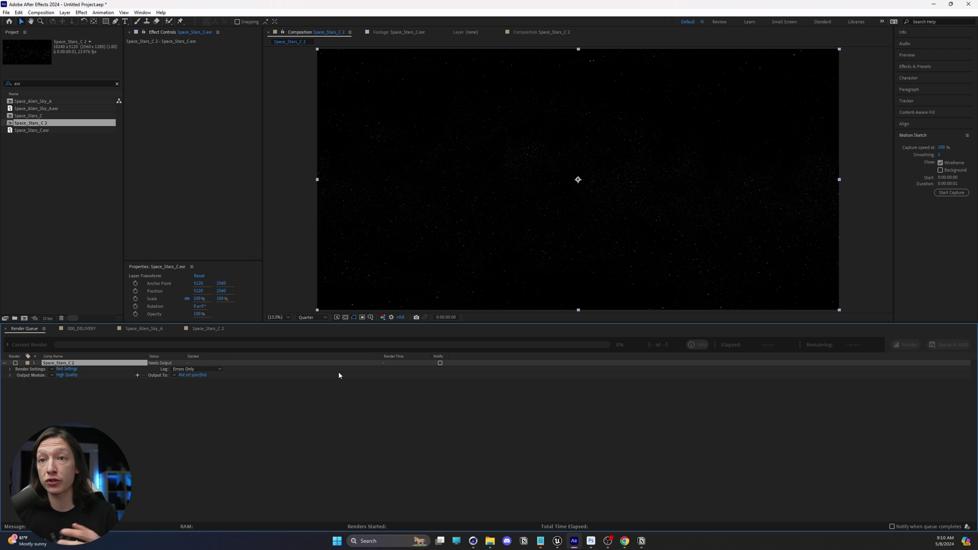
pyautogui.click(52, 374)
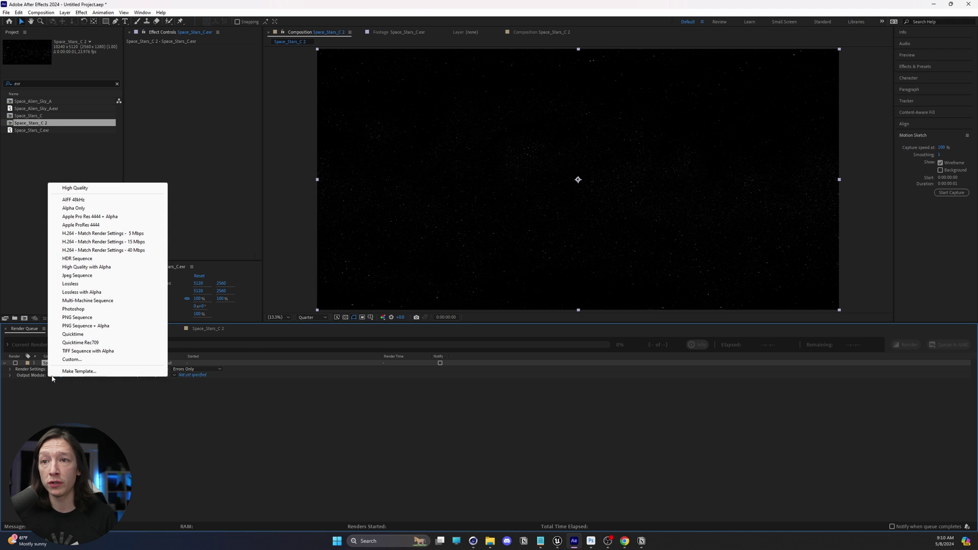
pyautogui.click(72, 359)
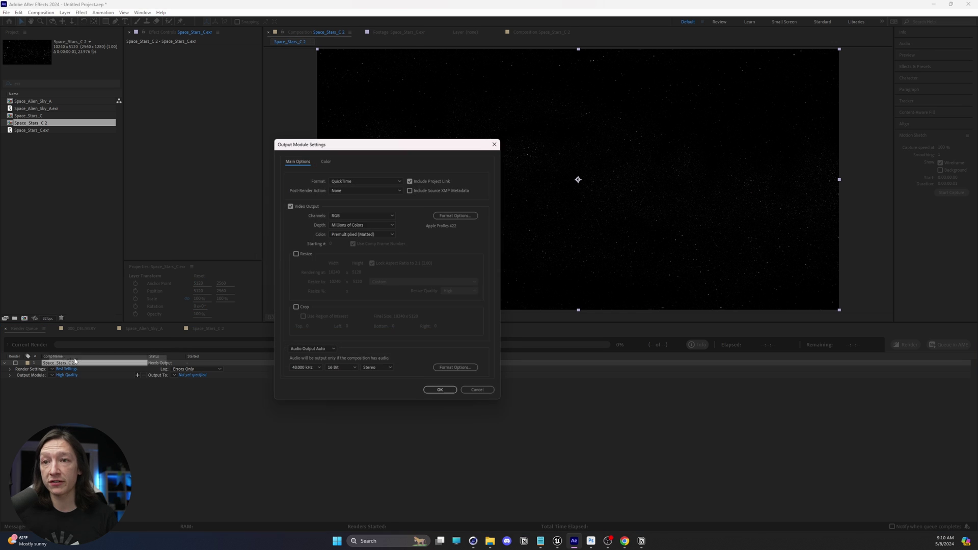
pyautogui.click(348, 180)
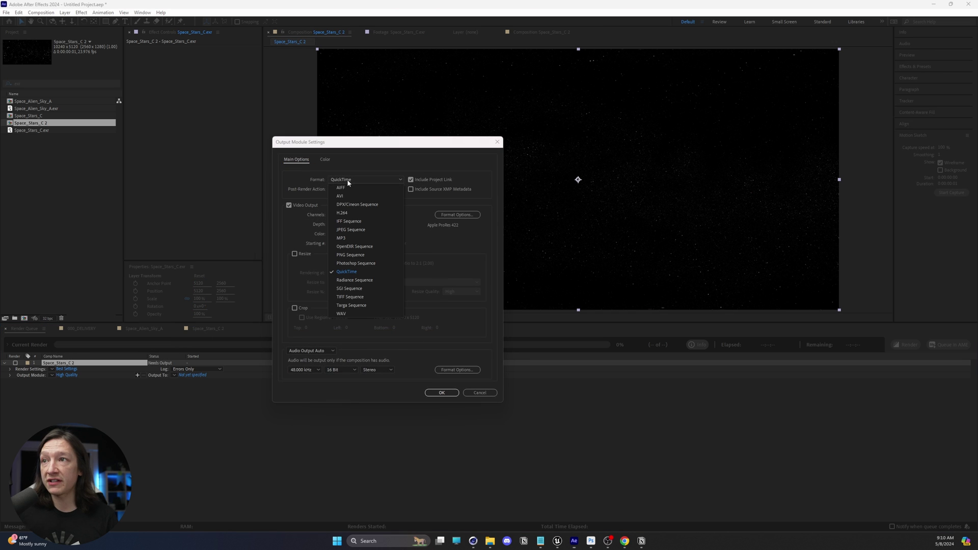
pyautogui.click(354, 280)
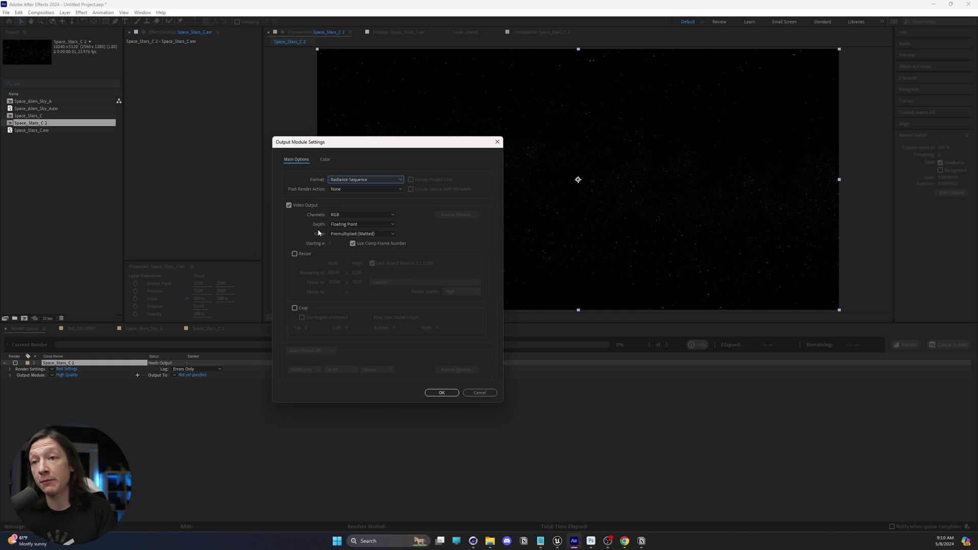
pyautogui.click(438, 393)
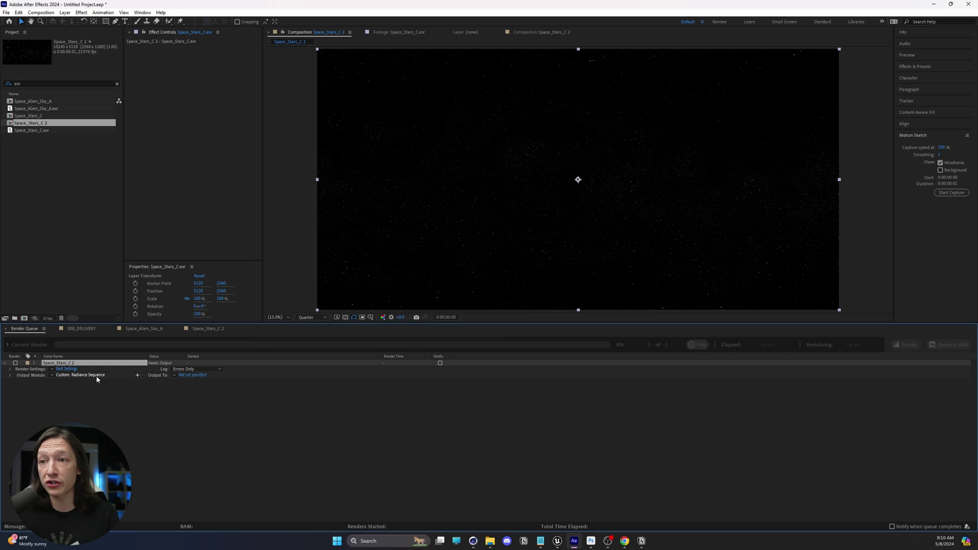
# Set the star composition's output destination to the 001_Elements HDRI folder and render it.
pyautogui.click(189, 375)
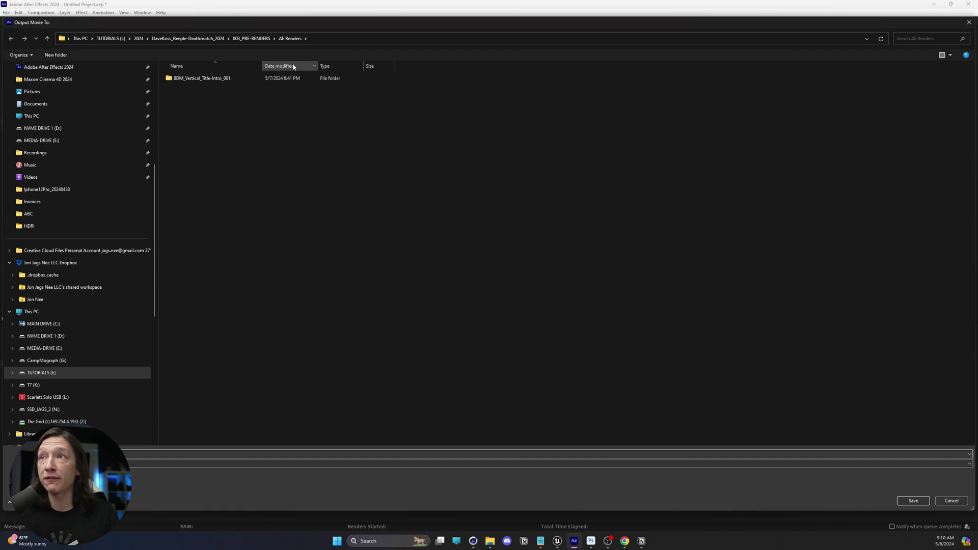
pyautogui.moveTo(492, 544)
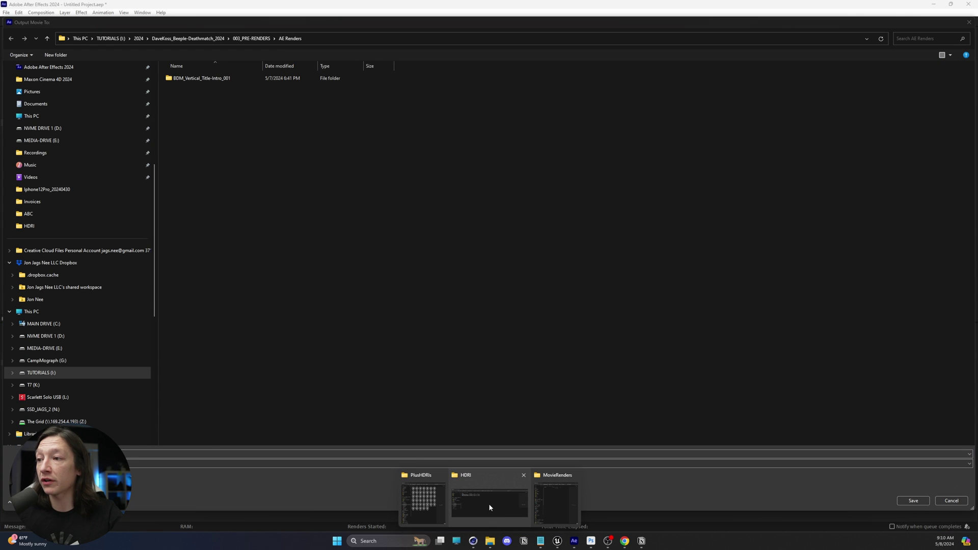
pyautogui.click(485, 503)
pyautogui.click(931, 320)
pyautogui.hotkey('ctrl', 'c')
pyautogui.click(334, 38)
pyautogui.hotkey('ctrl', 'v')
pyautogui.press('Return')
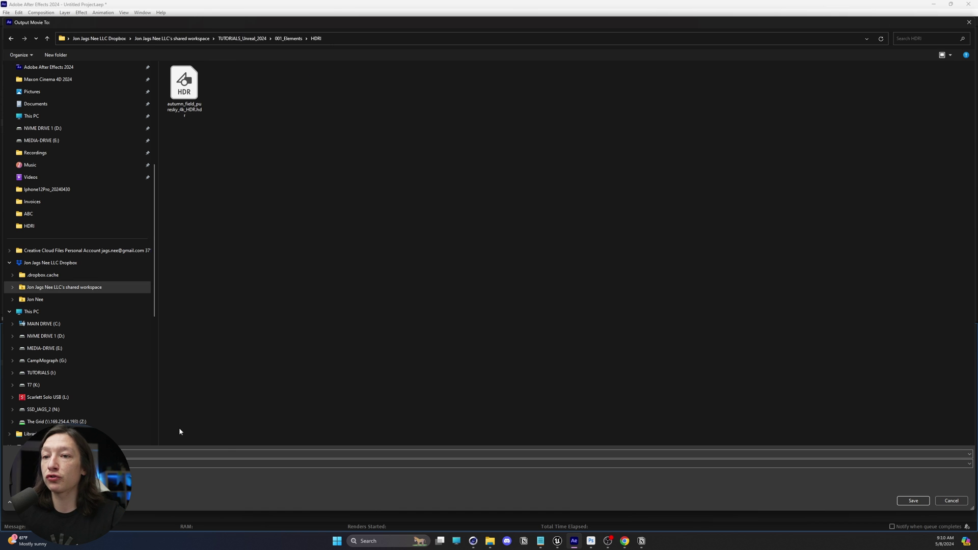
pyautogui.click(912, 500)
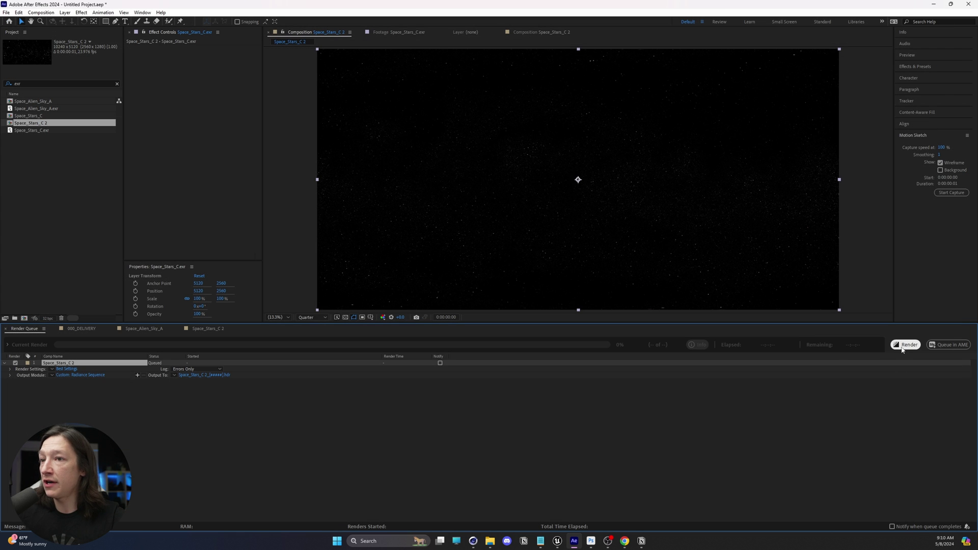
pyautogui.click(905, 345)
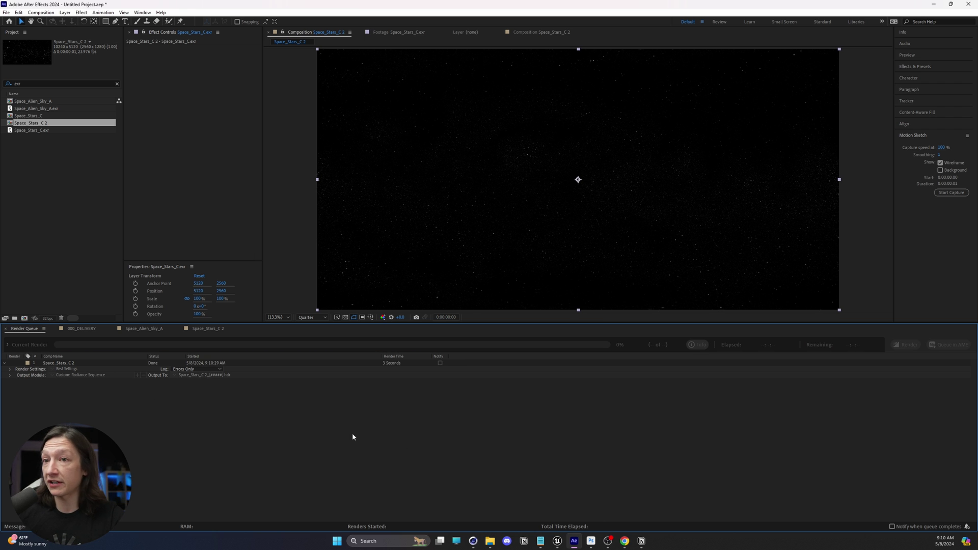
# Locate the rendered Space_Stars_C 2_00000.hdr file in the HDRI folder in File Explorer.
pyautogui.click(71, 364)
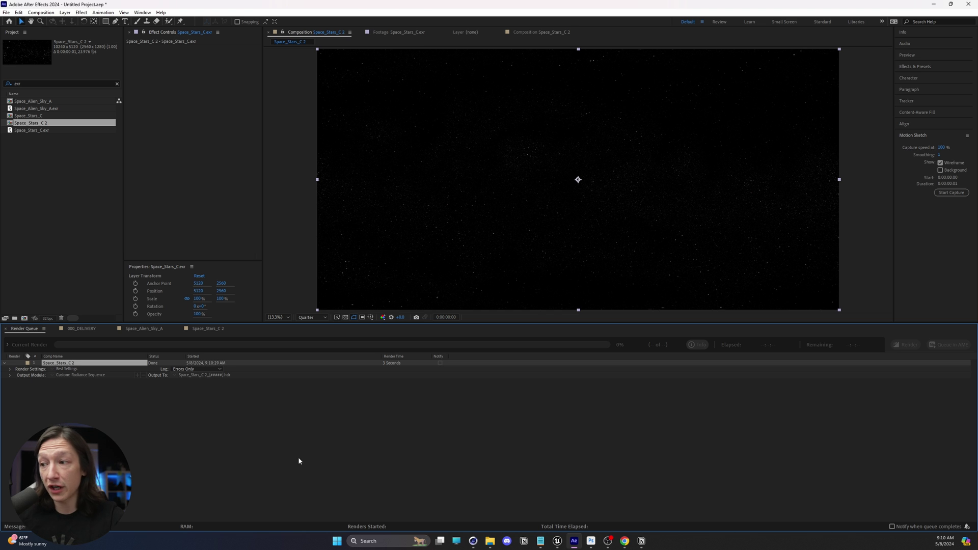
pyautogui.moveTo(490, 540)
pyautogui.click(491, 501)
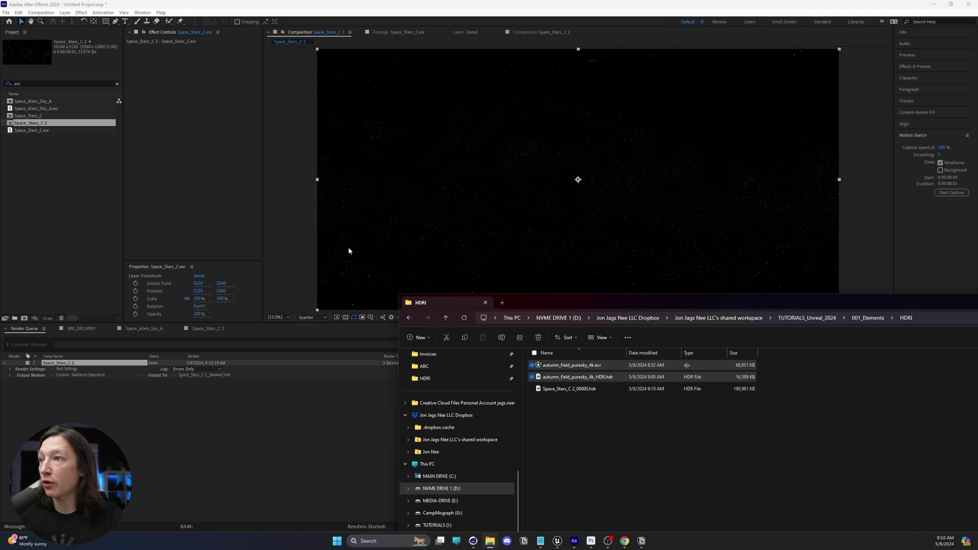
pyautogui.click(563, 388)
pyautogui.moveTo(562, 302); pyautogui.dragTo(518, 176)
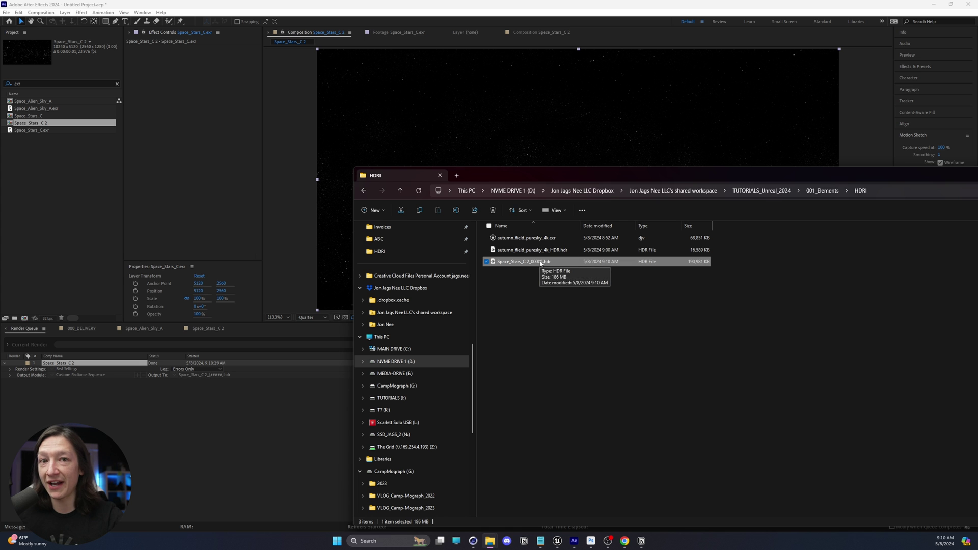
# Switch to Unreal Engine and import Space_Stars_C 2_00000.hdr into the project's HDRI content folder.
pyautogui.moveTo(622, 5); pyautogui.dragTo(977, 8)
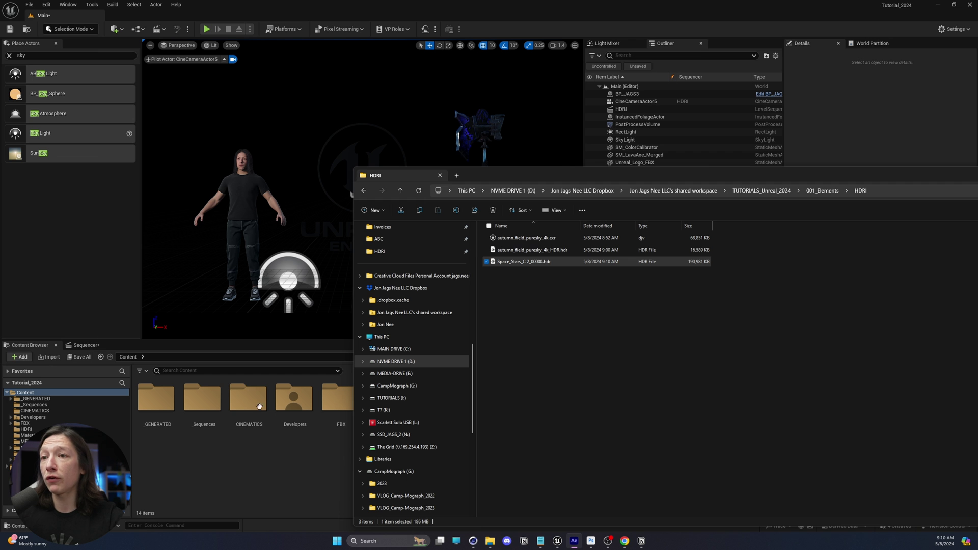
pyautogui.click(249, 402)
pyautogui.doubleClick(387, 400)
pyautogui.moveTo(489, 541)
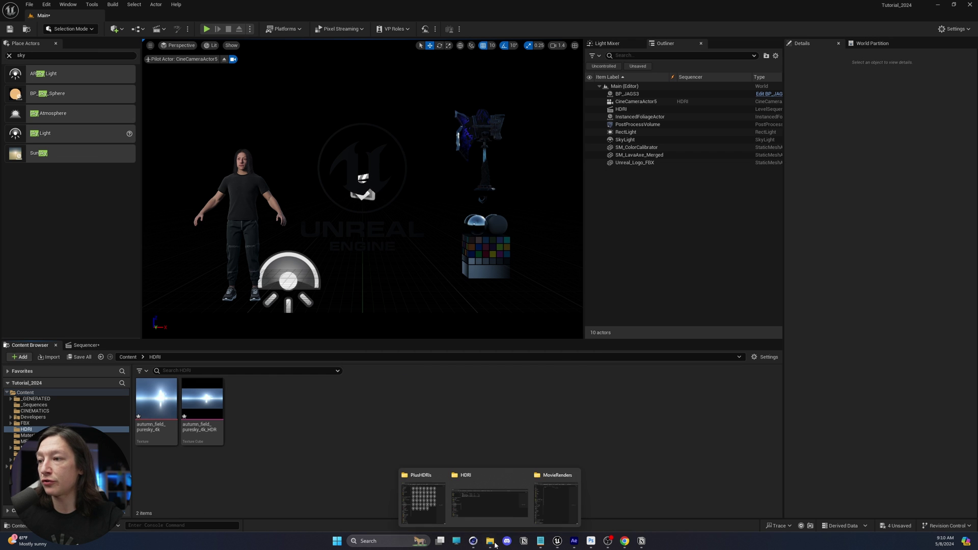
pyautogui.click(515, 509)
pyautogui.moveTo(509, 262); pyautogui.dragTo(283, 420)
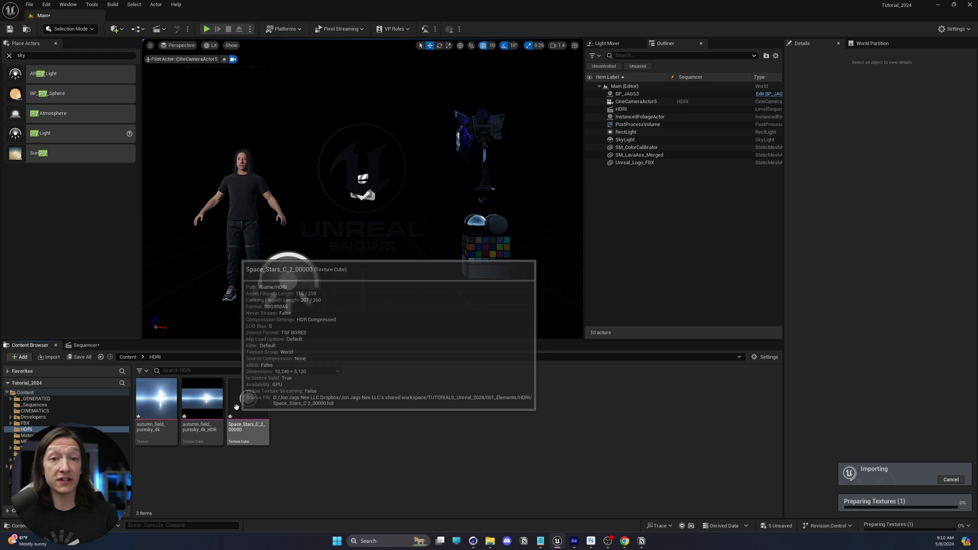
# Create a material named SpaceBackground in the Materials folder and open it in the Material Editor.
pyautogui.click(27, 435)
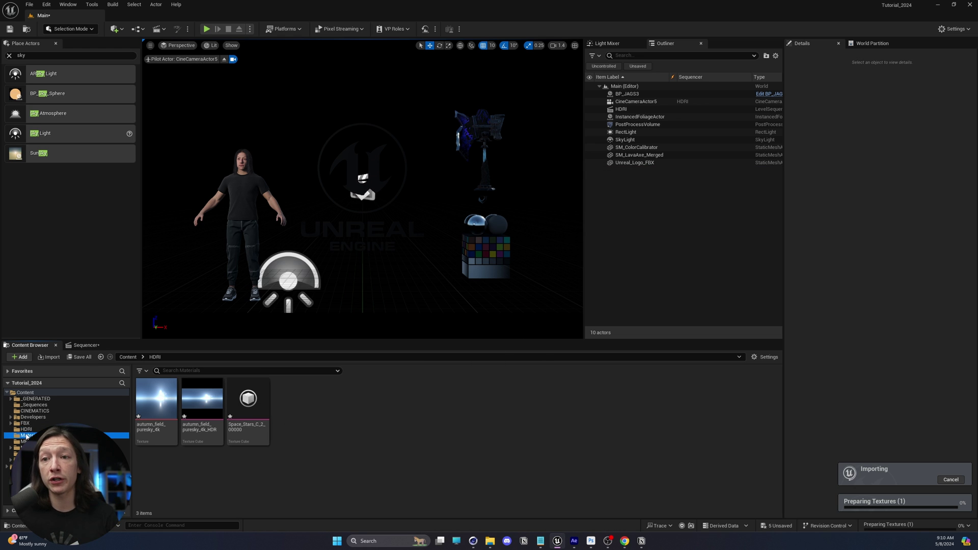
pyautogui.rightClick(587, 439)
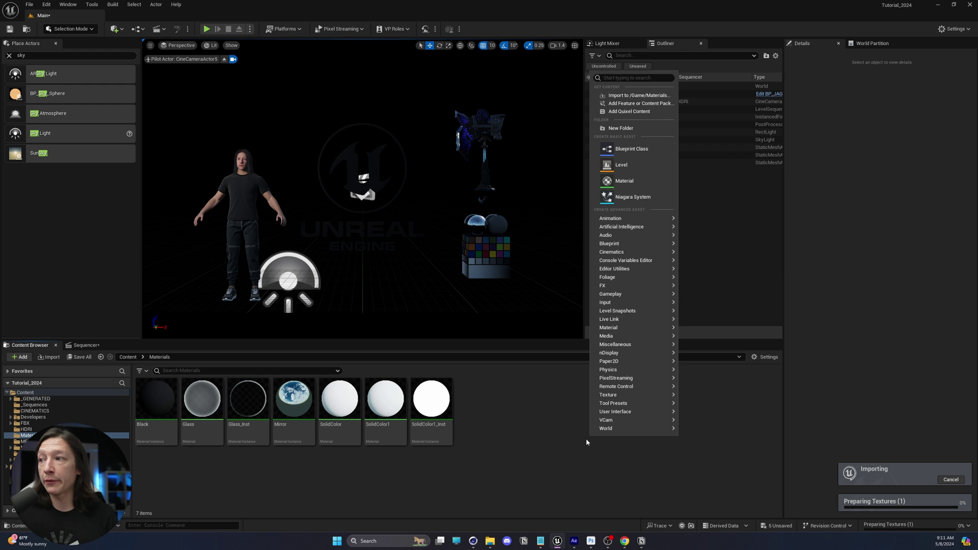
pyautogui.click(629, 181)
pyautogui.write('SpaceBackground')
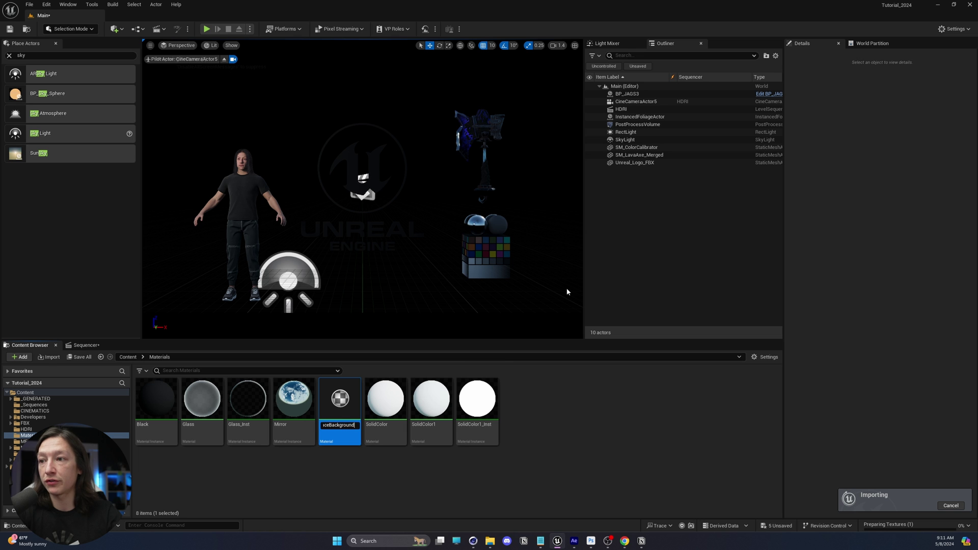
pyautogui.press('Return')
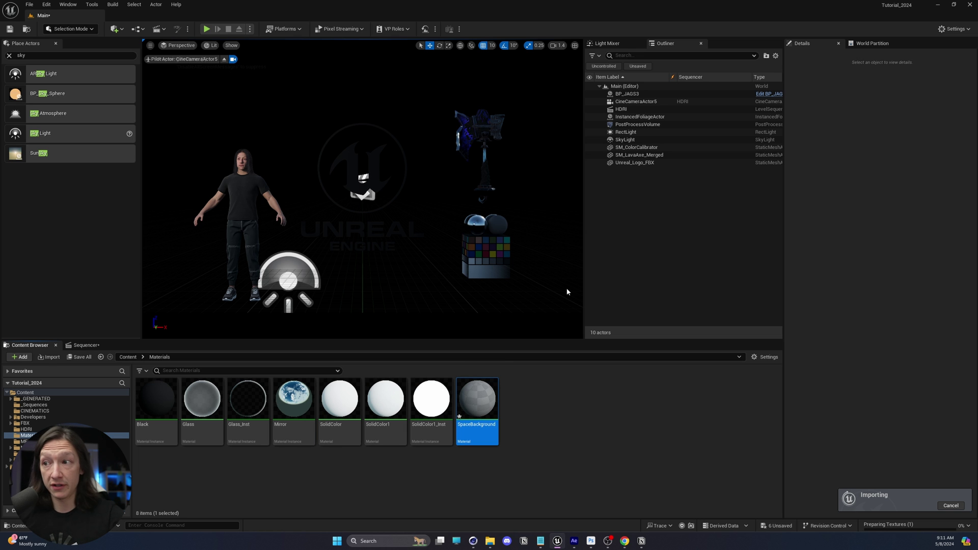
pyautogui.doubleClick(488, 417)
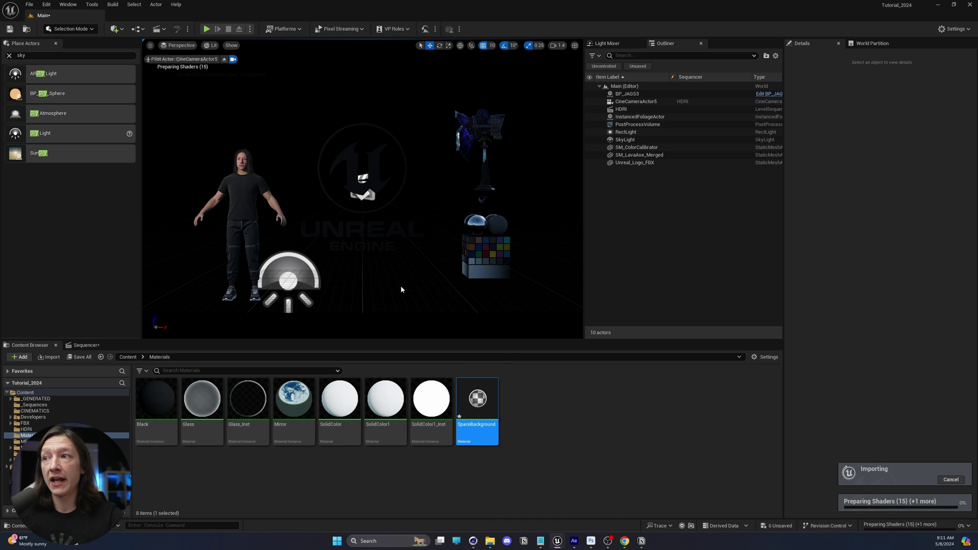
pyautogui.moveTo(0, 126); pyautogui.dragTo(551, 0)
pyautogui.scroll(-1, 345, 216)
pyautogui.moveTo(343, 215); pyautogui.dragTo(394, 242, button='right')
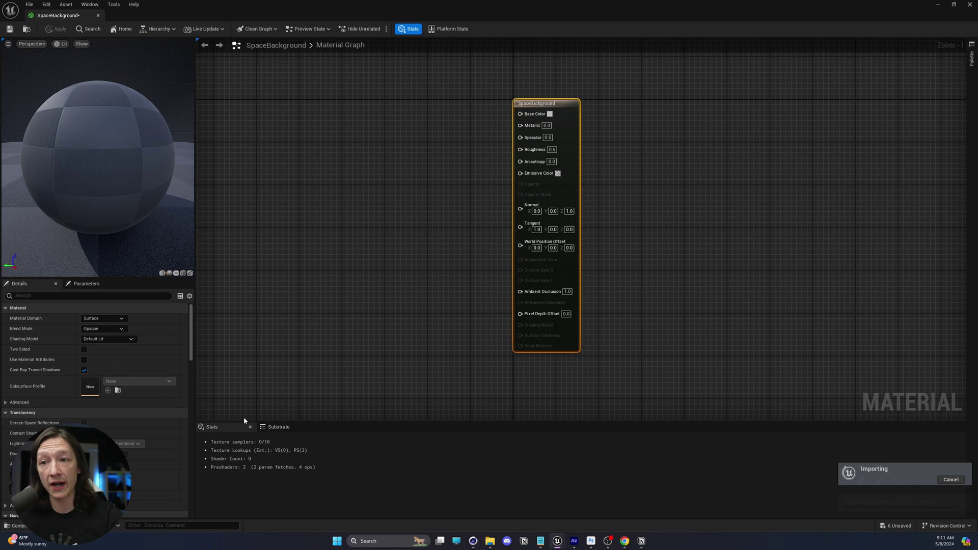
pyautogui.moveTo(492, 543)
pyautogui.click(489, 501)
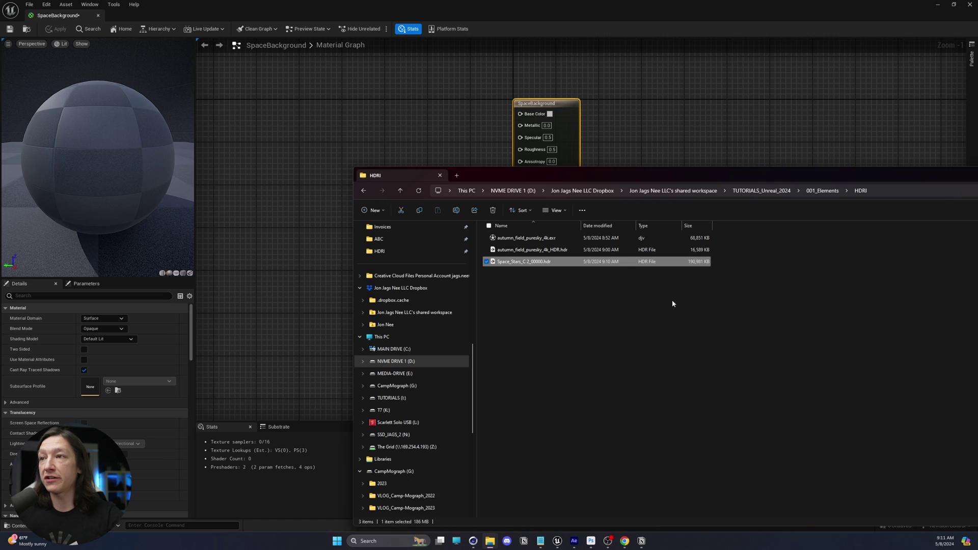
pyautogui.click(244, 231)
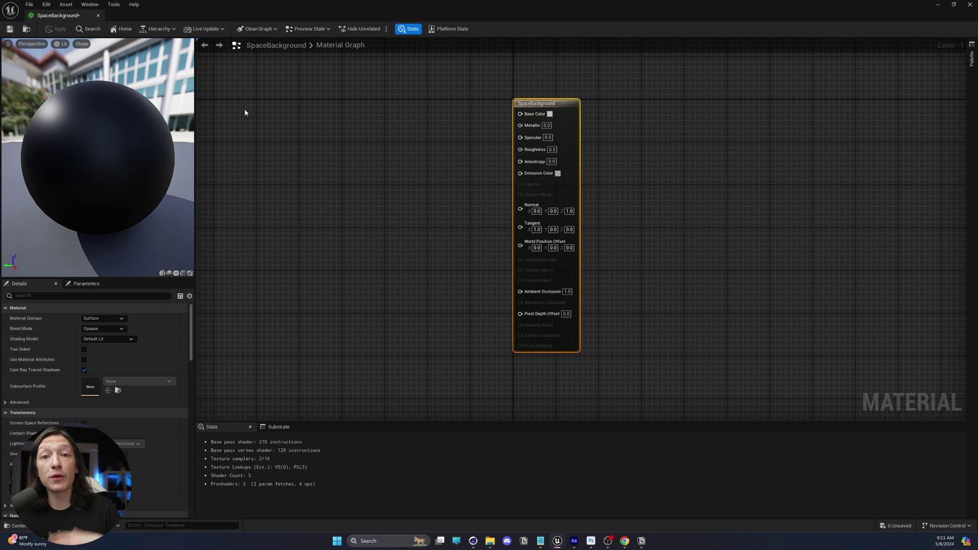
# Add the Space_Stars_C_2_00000 cubemap from the HDRI content folder to the SpaceBackground graph as a Texture Sample.
pyautogui.moveTo(298, 9); pyautogui.dragTo(547, 52)
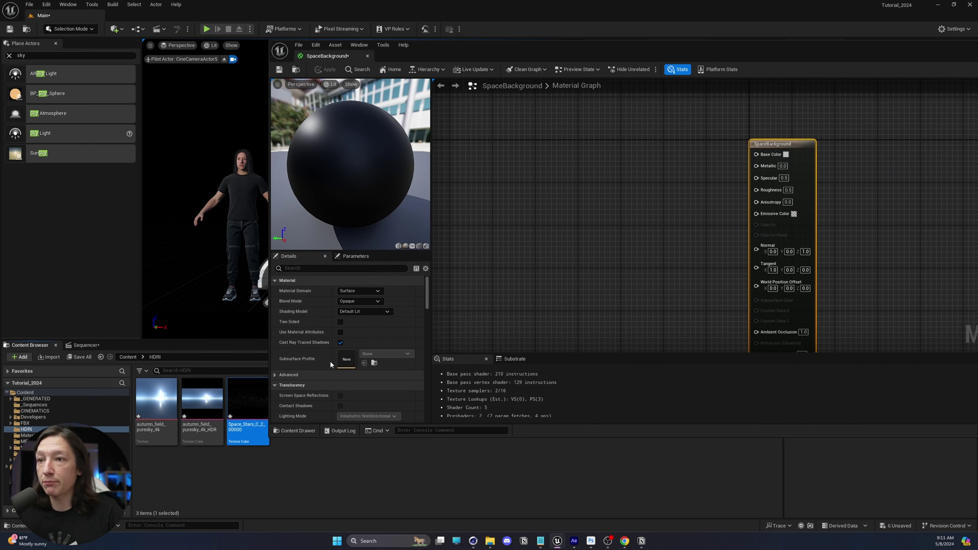
pyautogui.moveTo(252, 416); pyautogui.dragTo(481, 179)
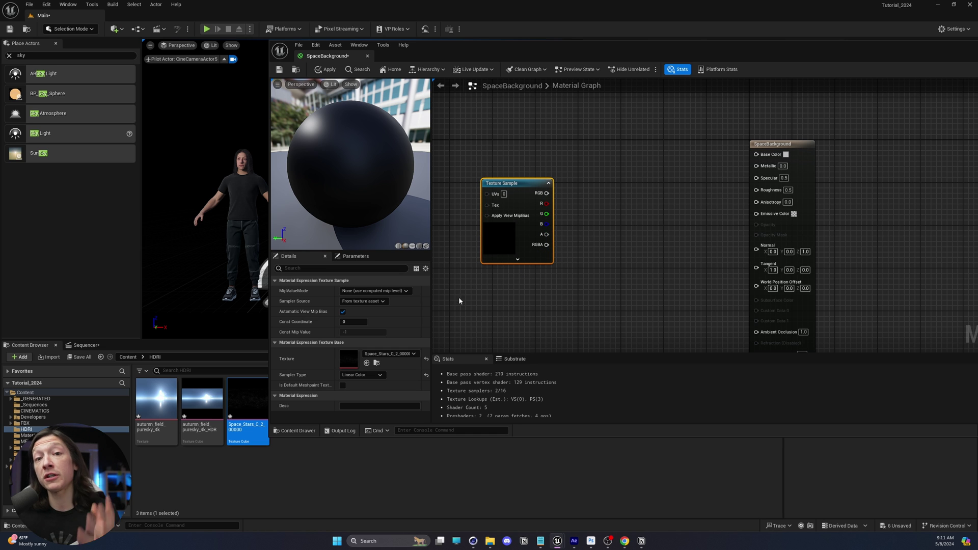
# Try to connect the star Texture Sample's RGB output to the material's Base Color and Emissive Color.
pyautogui.moveTo(513, 194); pyautogui.dragTo(755, 153)
pyautogui.moveTo(526, 181); pyautogui.dragTo(757, 213)
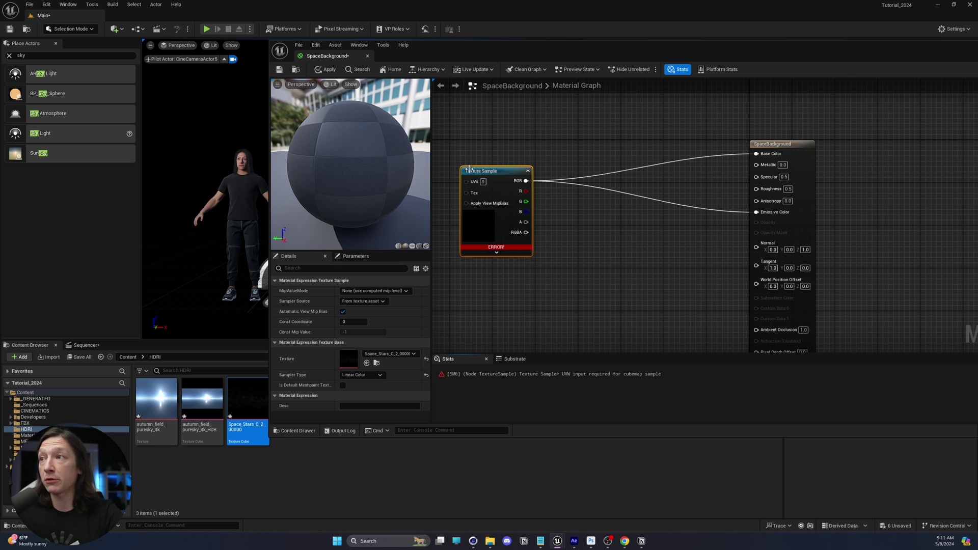
pyautogui.moveTo(470, 171); pyautogui.dragTo(507, 171)
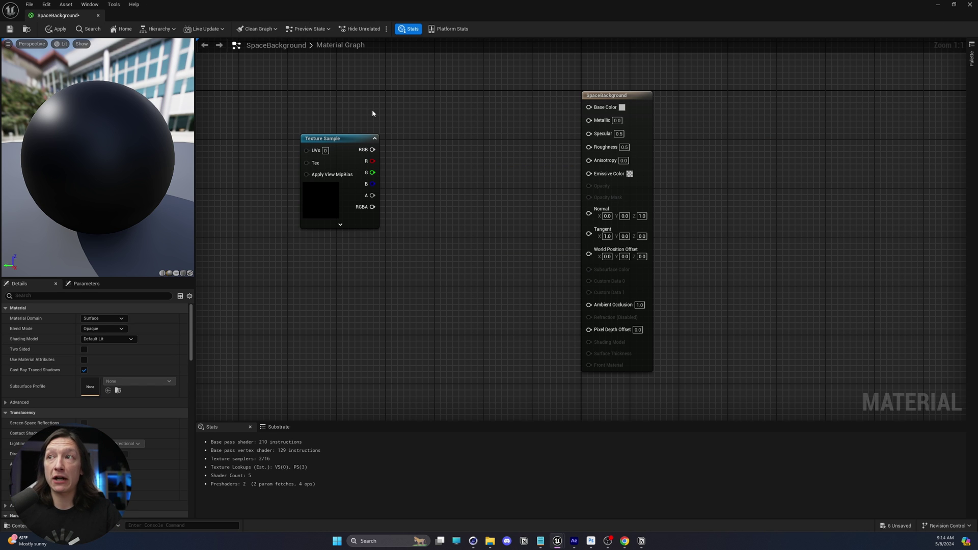
# Add a SkyAtmosphereLightDiskLuminance node to the graph and shift the Texture Sample farther from the material output.
pyautogui.rightClick(379, 109)
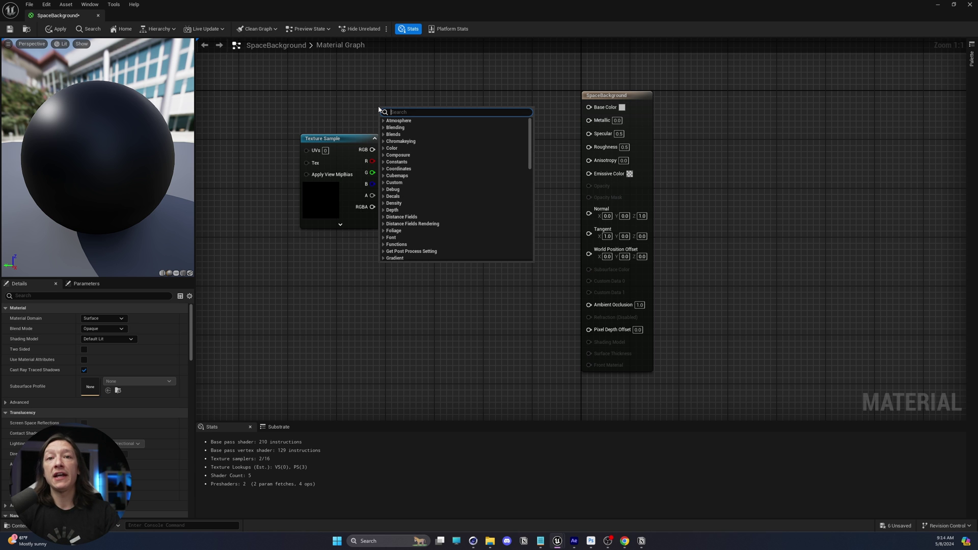
pyautogui.write('skyatmo')
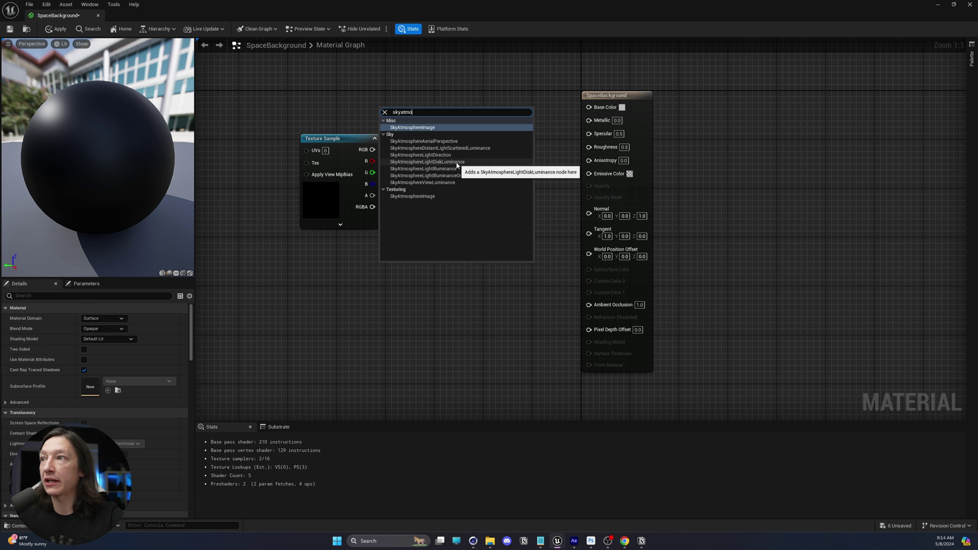
pyautogui.click(479, 162)
pyautogui.moveTo(355, 141); pyautogui.dragTo(294, 142)
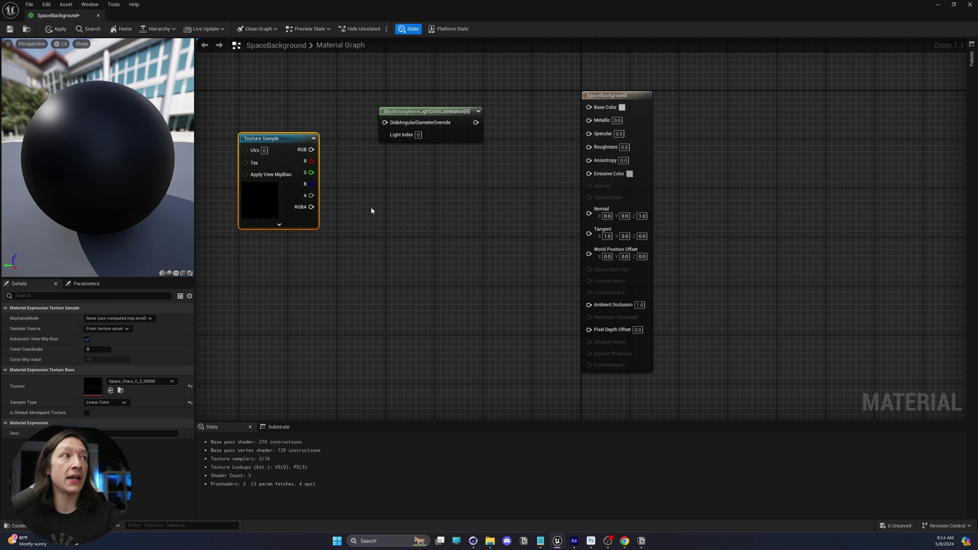
# Place an Add node between the SkyAtmosphereLightDiskLuminance node and the material output.
pyautogui.click(399, 194)
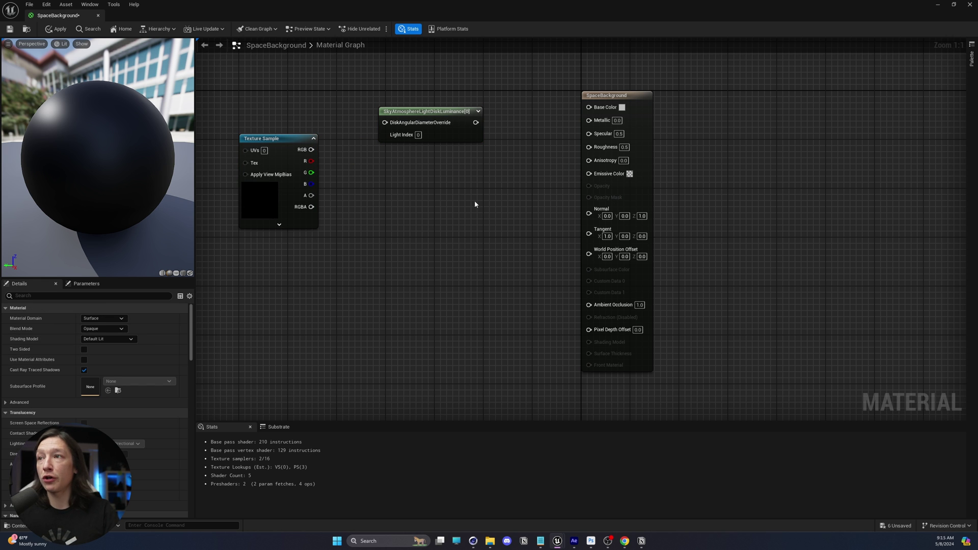
pyautogui.click(485, 184)
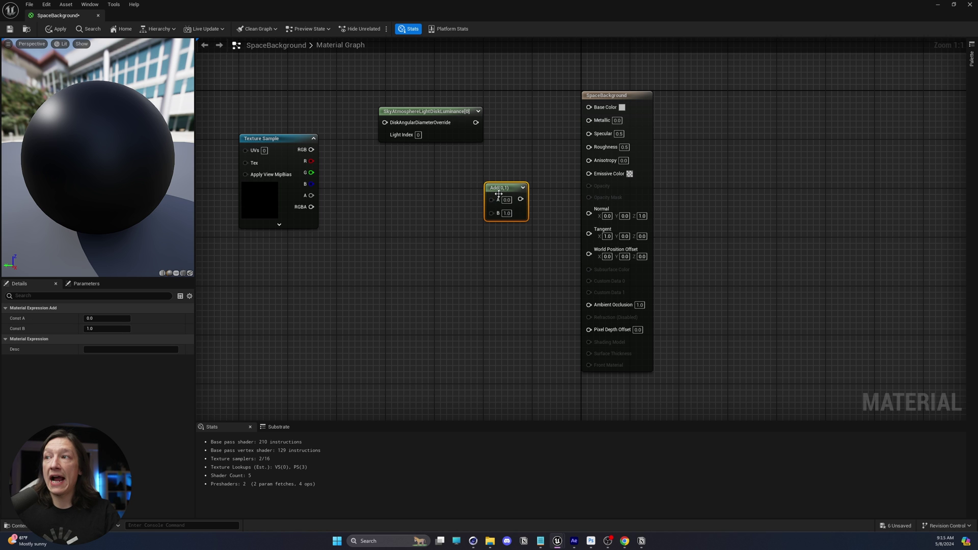
pyautogui.moveTo(499, 191); pyautogui.dragTo(497, 185)
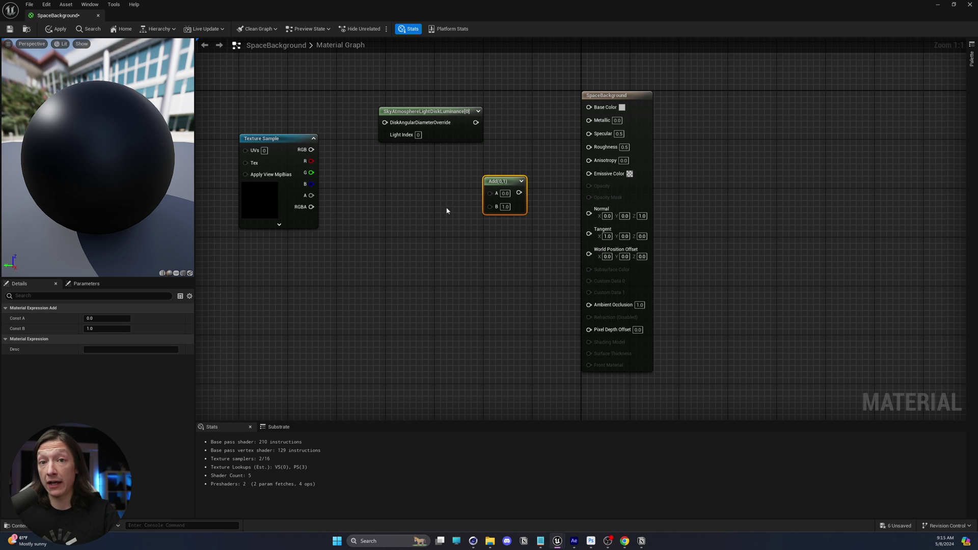
pyautogui.hotkey('ctrl', 'v')
pyautogui.hotkey('ctrl', 'v')
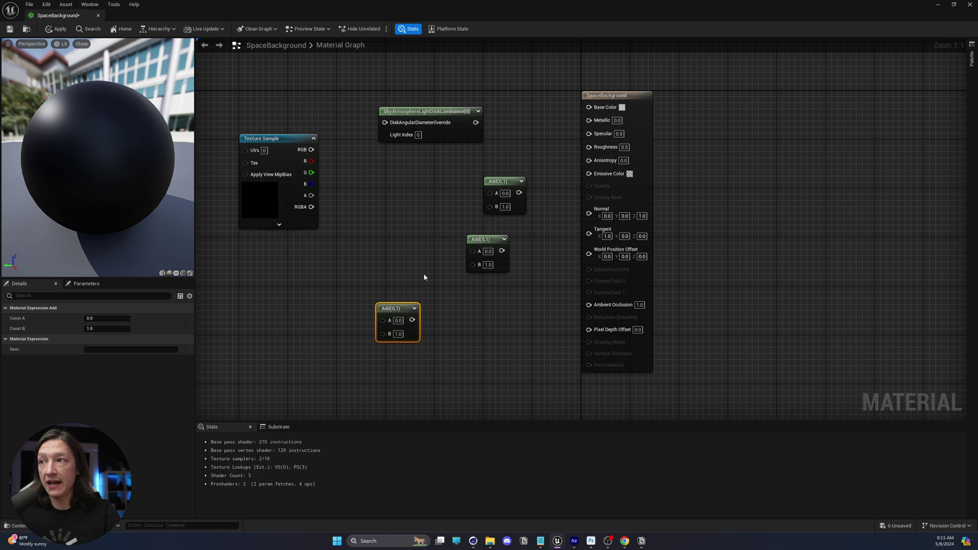
pyautogui.moveTo(381, 245); pyautogui.dragTo(505, 346)
pyautogui.press('Delete')
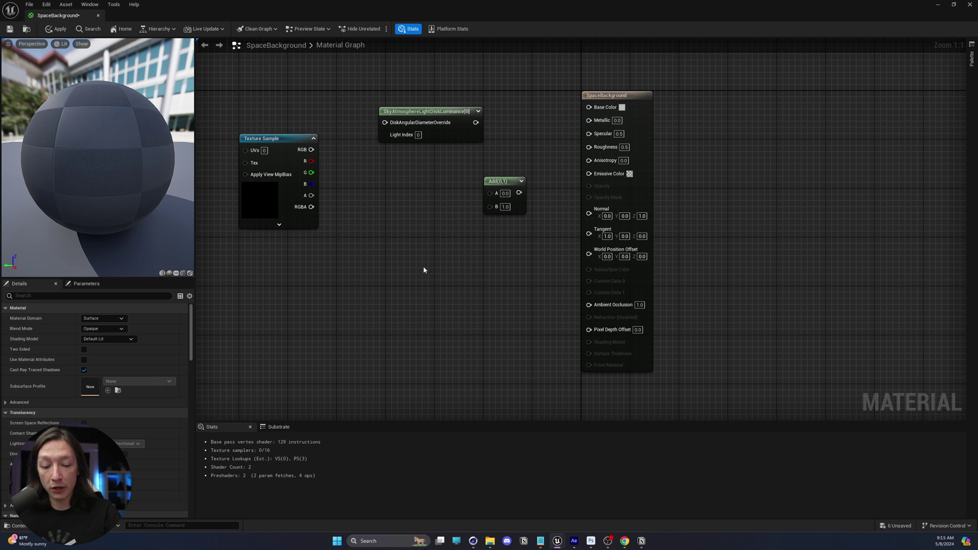
# Add a Multiply node below the Add node and connect the Texture Sample's RGB output to its A input.
pyautogui.click(436, 258)
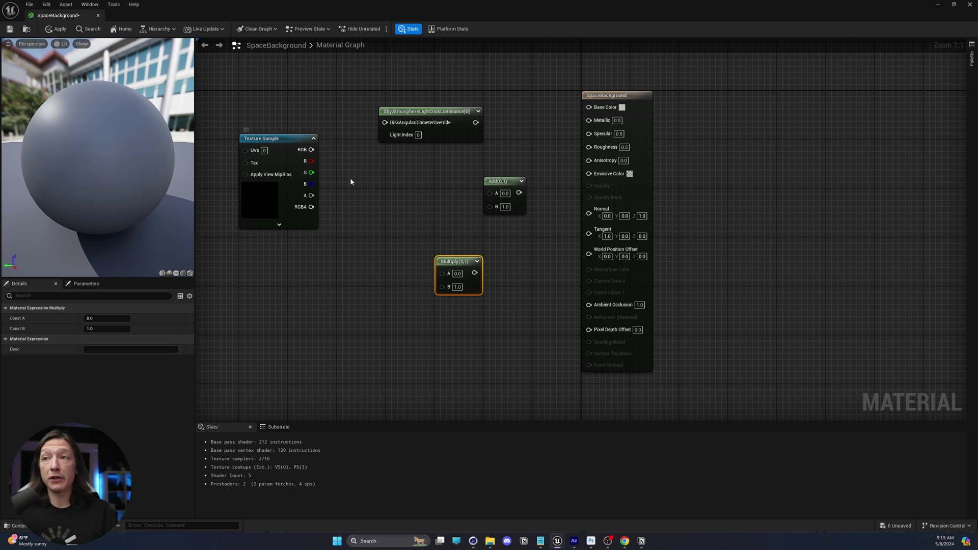
pyautogui.moveTo(312, 149); pyautogui.dragTo(441, 250)
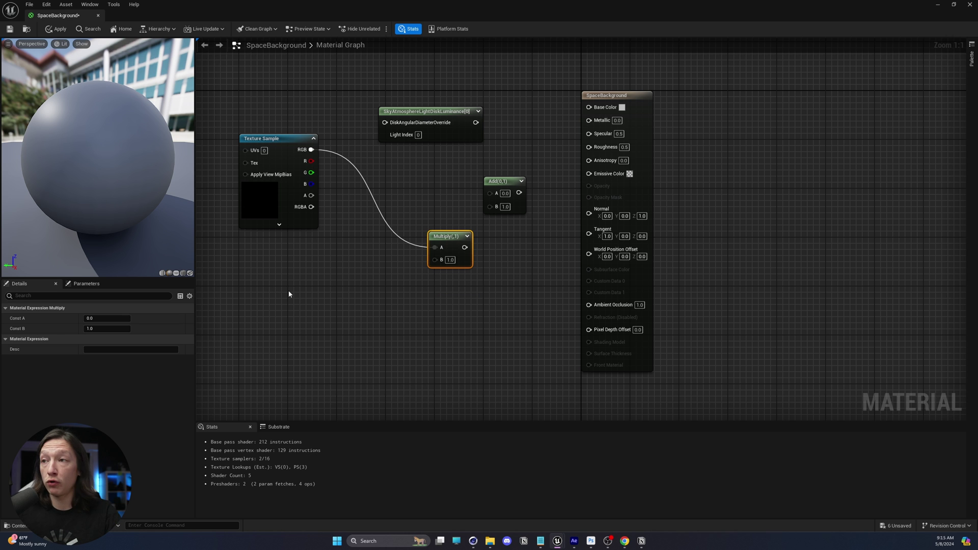
# Add a Constant node below the Texture Sample and convert it to a parameter named Emissive.
pyautogui.click(292, 277)
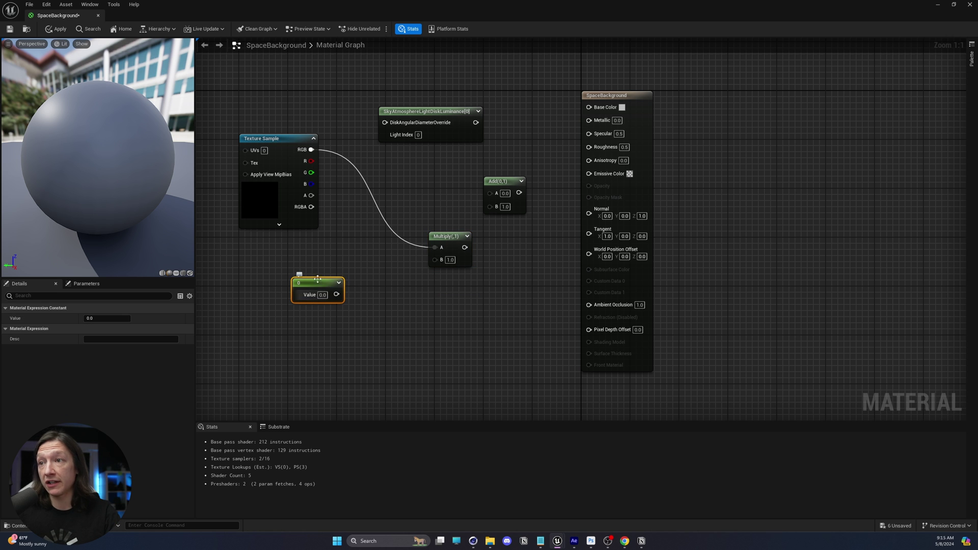
pyautogui.rightClick(311, 287)
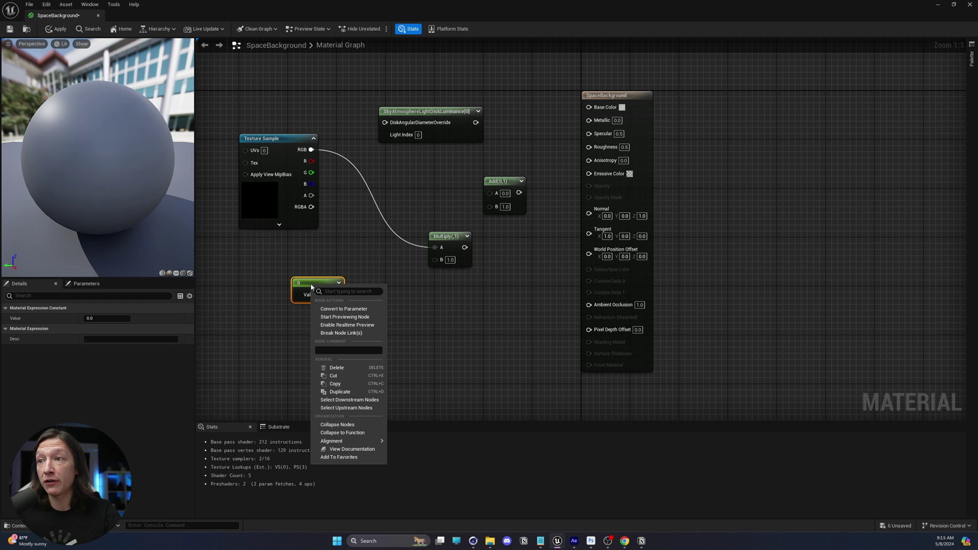
pyautogui.click(345, 310)
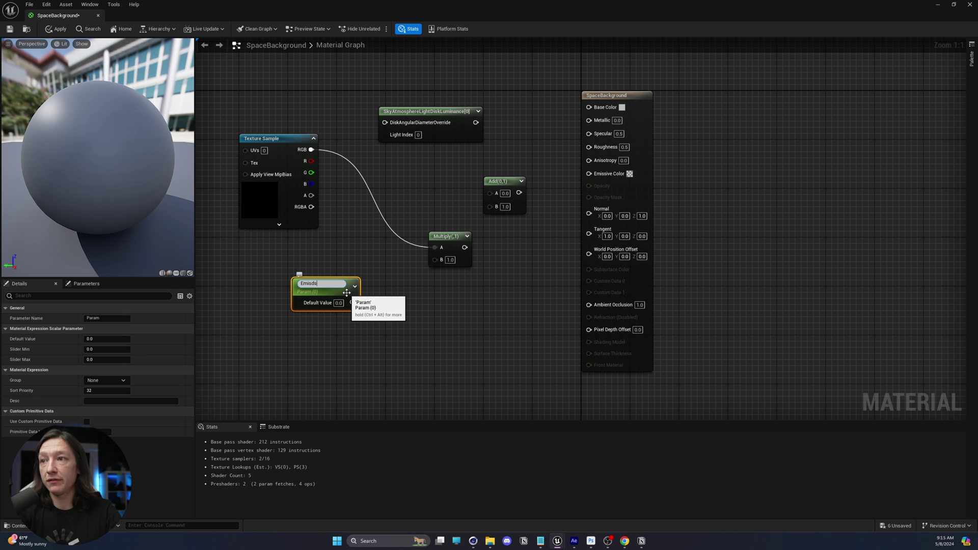
pyautogui.write('Emissive')
pyautogui.press('Return')
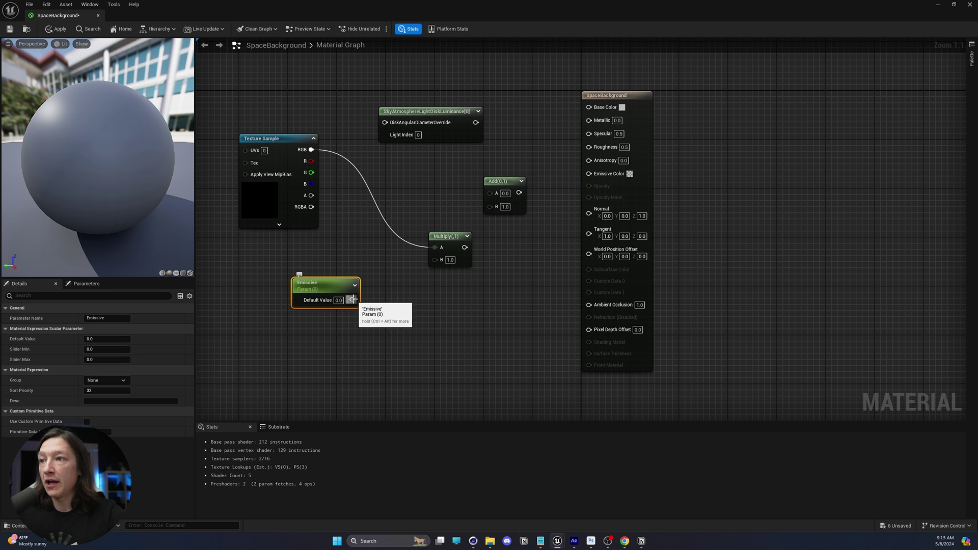
# Set Emissive's default to 1.0 and wire it through Multiply and Add, together with the light disk luminance, into Emissive Color.
pyautogui.moveTo(352, 300); pyautogui.dragTo(434, 260)
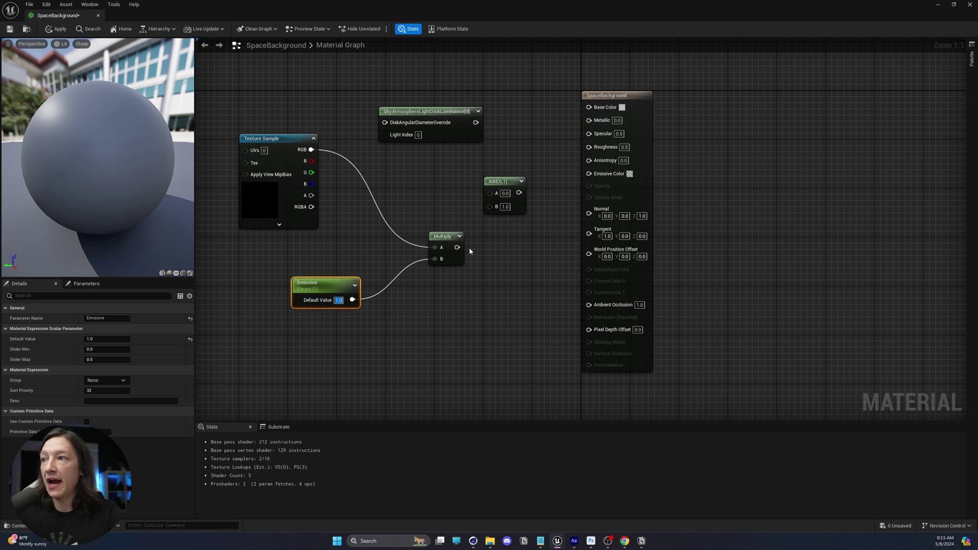
pyautogui.moveTo(457, 247); pyautogui.dragTo(593, 176)
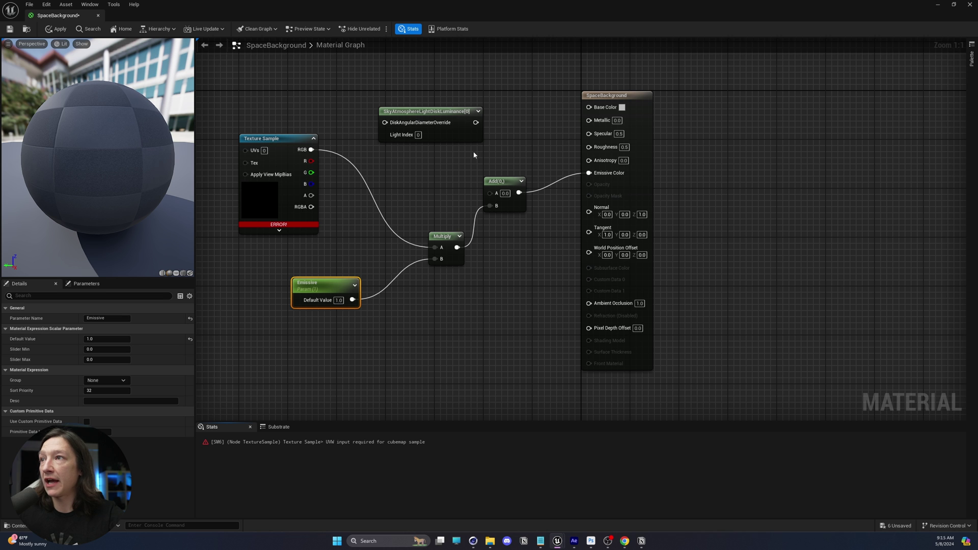
pyautogui.moveTo(476, 122); pyautogui.dragTo(490, 193)
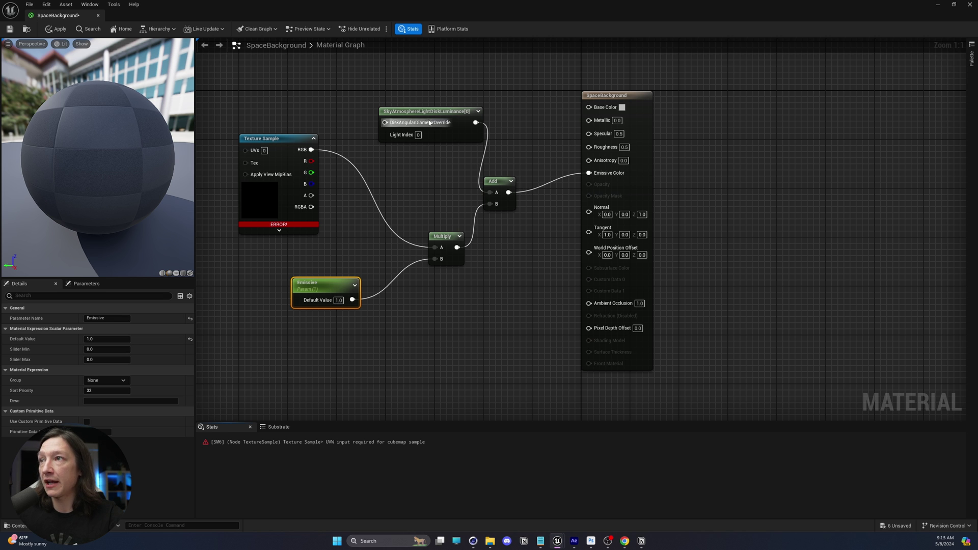
# Rearrange the SkyAtmosphereLightDiskLuminance and Texture Sample nodes farther from the Add and Multiply nodes.
pyautogui.moveTo(446, 109); pyautogui.dragTo(378, 81)
pyautogui.moveTo(240, 196); pyautogui.dragTo(287, 201, button='right')
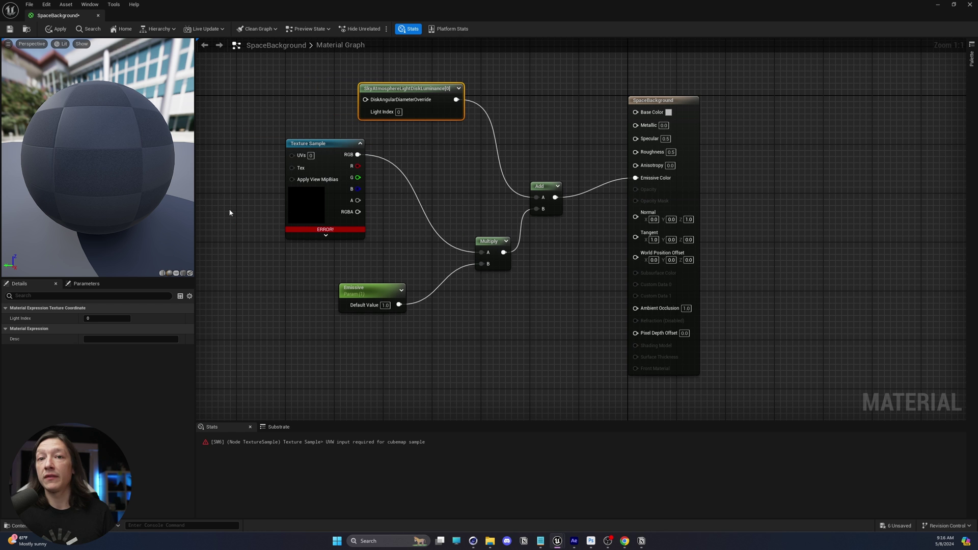
pyautogui.click(312, 153)
pyautogui.moveTo(286, 171); pyautogui.dragTo(279, 183)
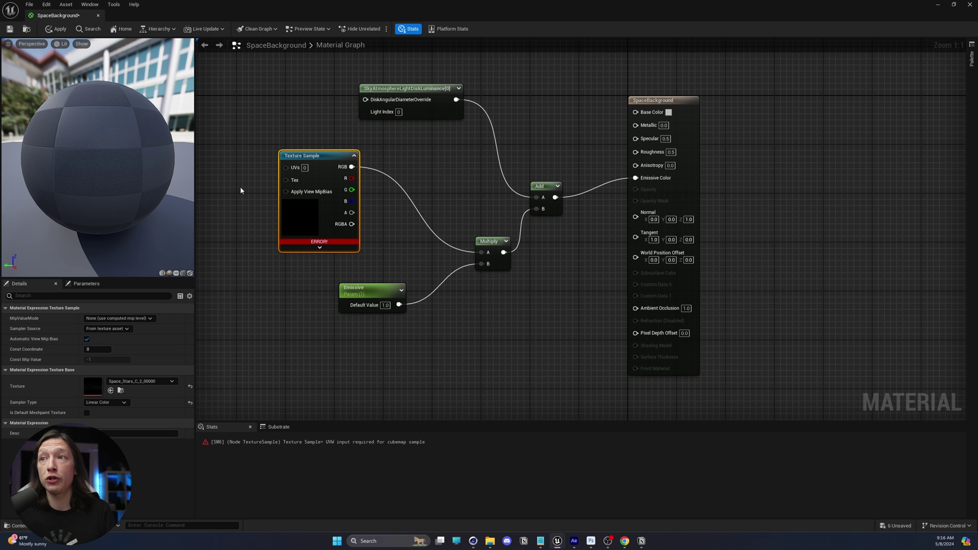
# Add a CameraVectorWS node before the Texture Sample and connect its output to the UVs input.
pyautogui.moveTo(235, 190); pyautogui.dragTo(390, 189, button='right')
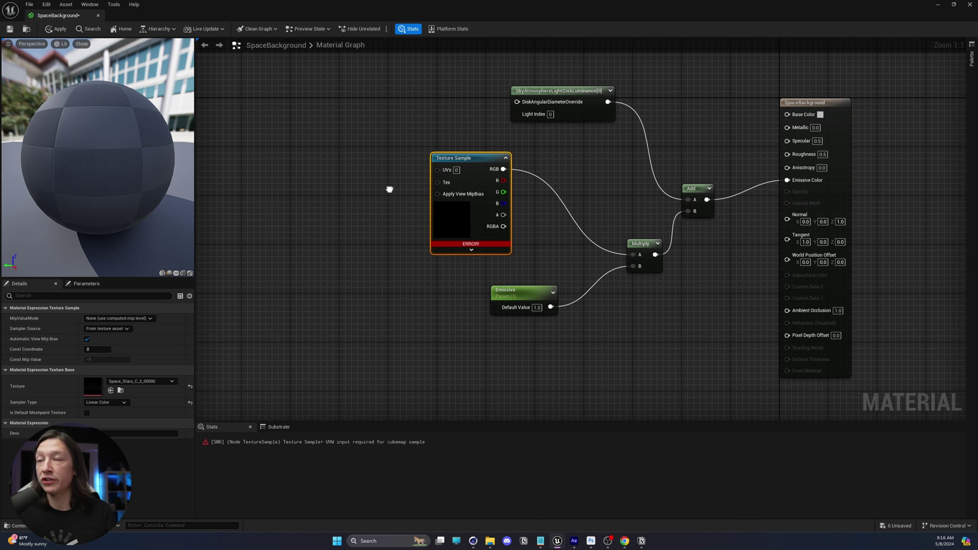
pyautogui.rightClick(303, 168)
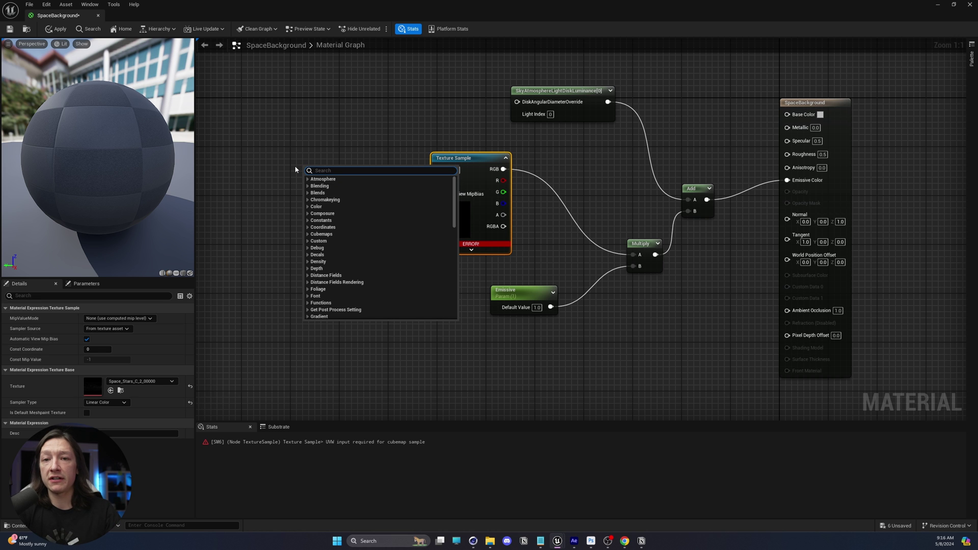
pyautogui.write('vector')
pyautogui.hotkey('ctrl', 'a')
pyautogui.write('camerave')
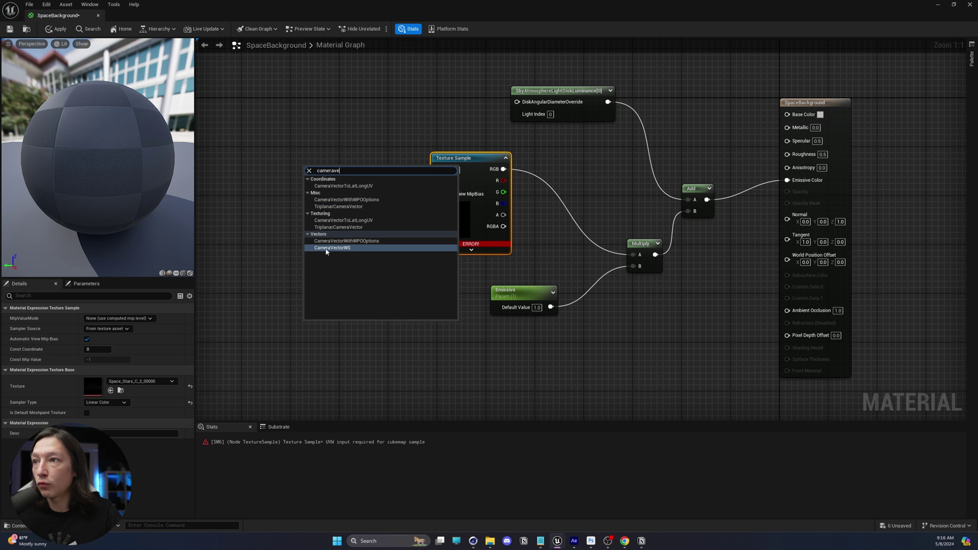
pyautogui.click(328, 248)
pyautogui.moveTo(335, 172); pyautogui.dragTo(437, 169)
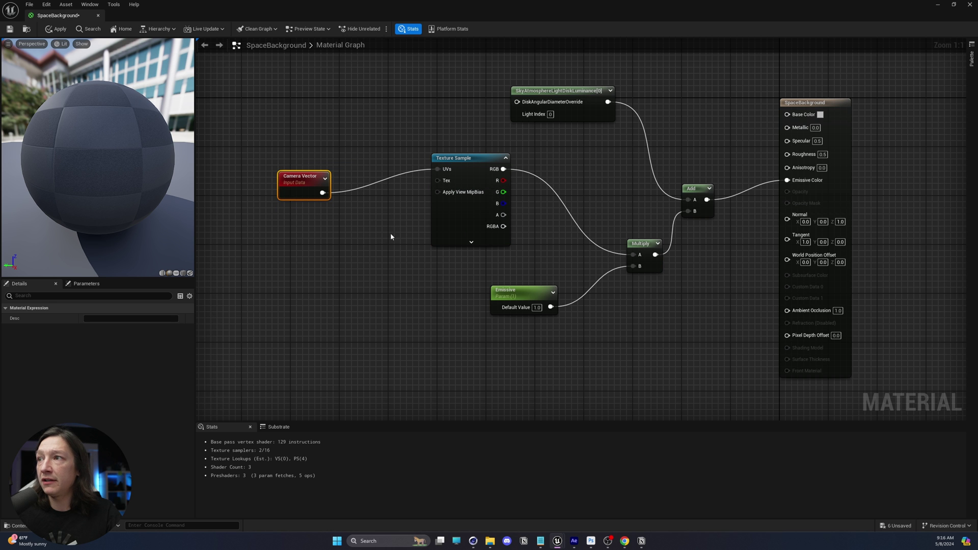
# Connect the Add output to Base Color as well, then save and close the SpaceBackground material.
pyautogui.moveTo(391, 234); pyautogui.dragTo(287, 246, button='right')
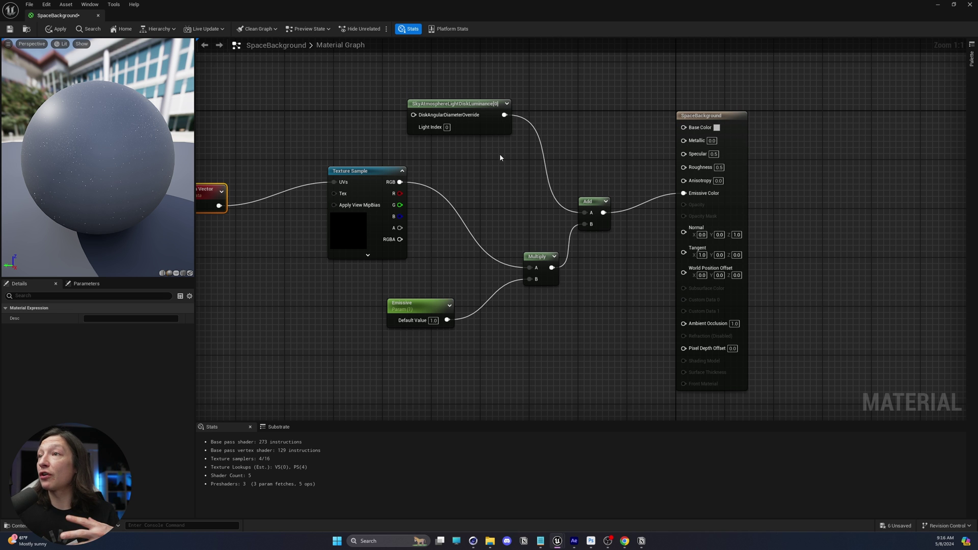
pyautogui.moveTo(603, 213); pyautogui.dragTo(684, 127)
pyautogui.moveTo(147, 177); pyautogui.dragTo(124, 153)
pyautogui.click(9, 30)
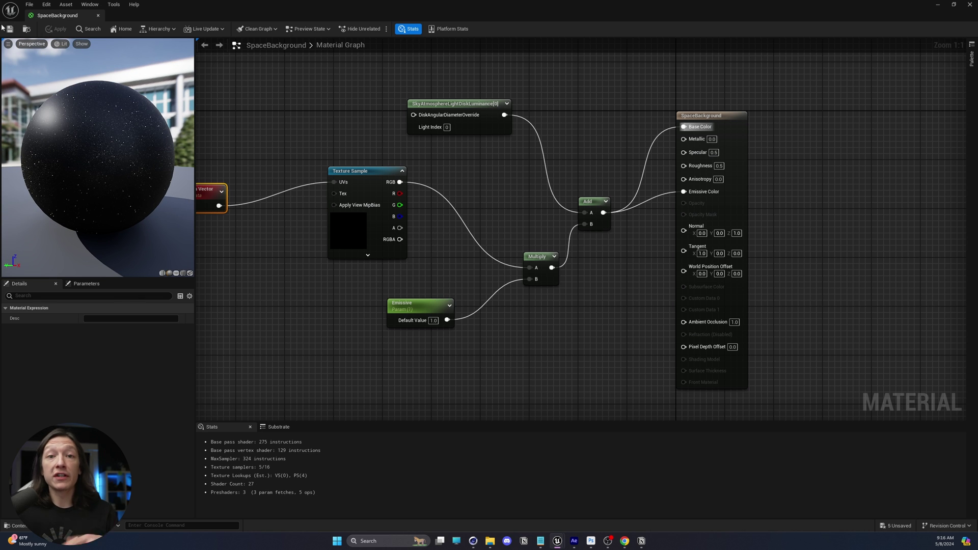
pyautogui.click(970, 5)
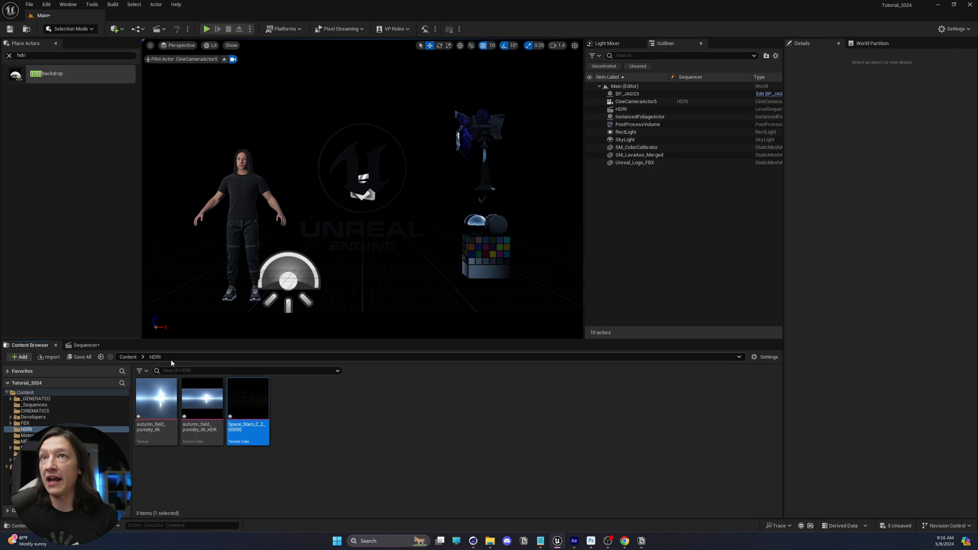
# Place a Sphere shape in the level and reset its location to the origin.
pyautogui.click(9, 56)
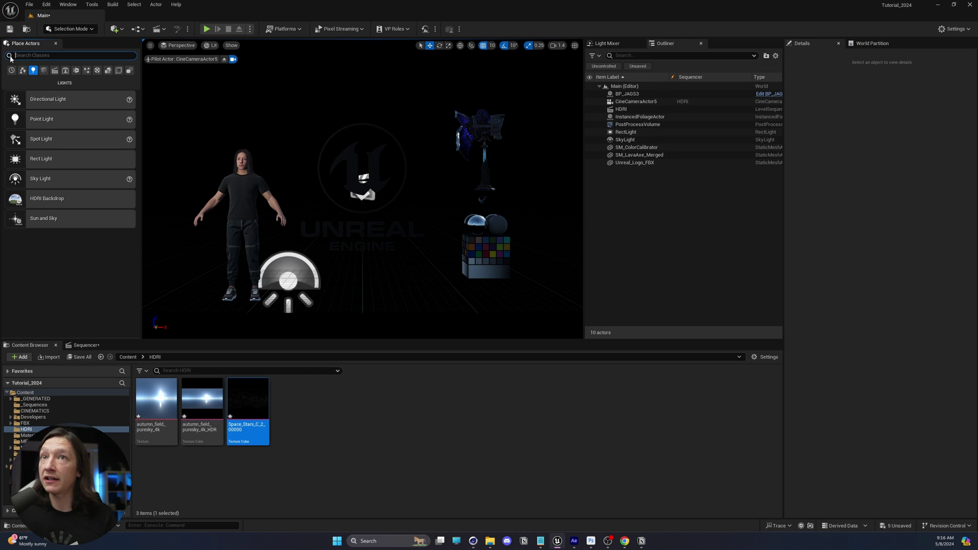
pyautogui.click(45, 71)
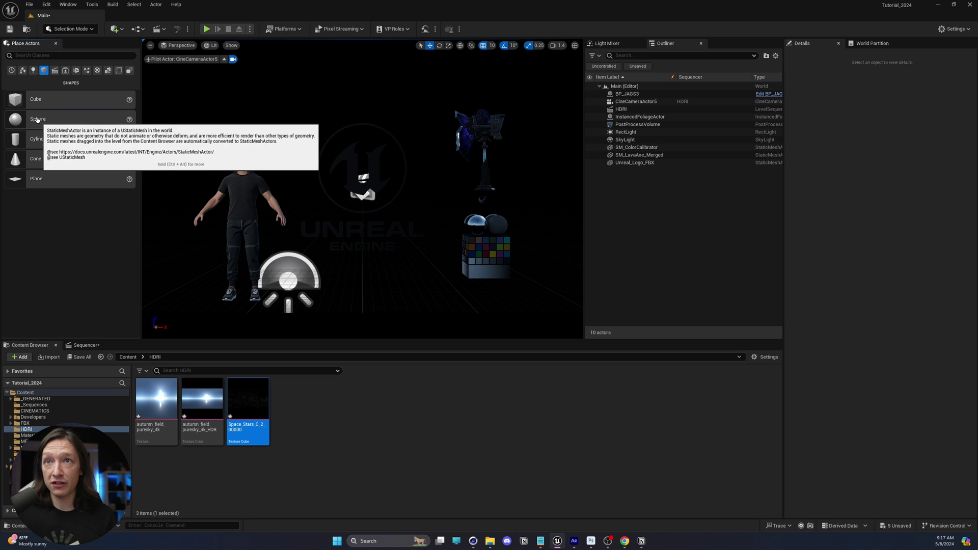
pyautogui.moveTo(32, 116); pyautogui.dragTo(371, 220)
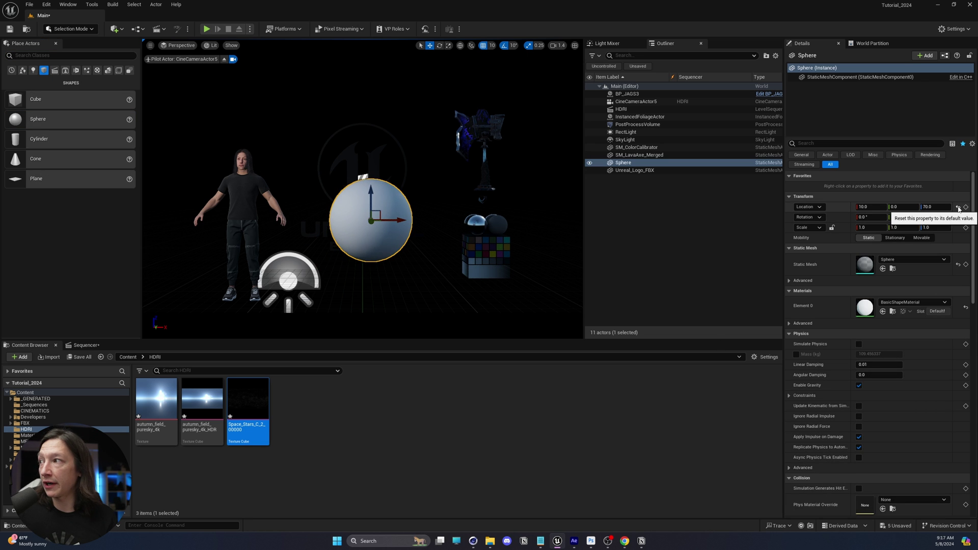
pyautogui.click(957, 207)
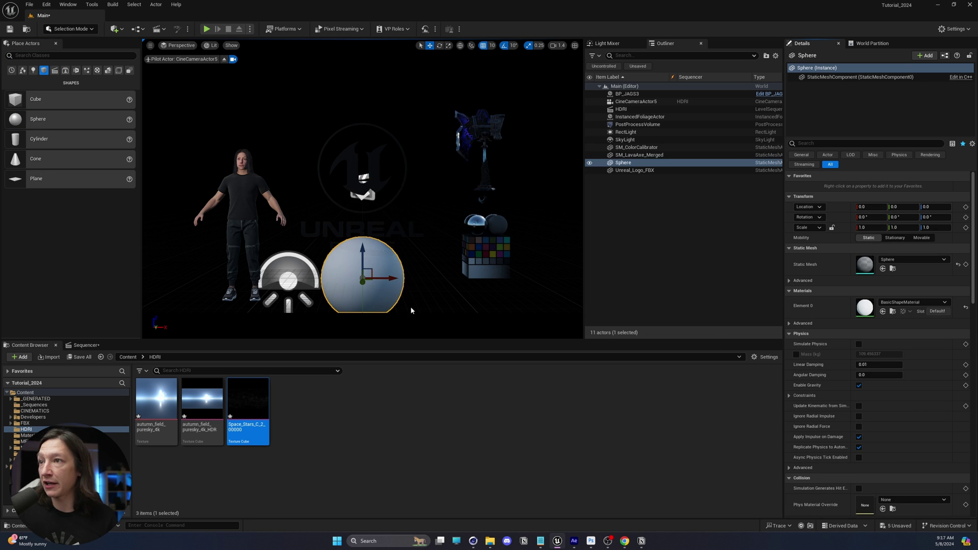
# Scale the sphere to 5000 on all three axes and assign it the SpaceBackground material.
pyautogui.click(864, 227)
pyautogui.write('5000')
pyautogui.press('Tab')
pyautogui.write('5000')
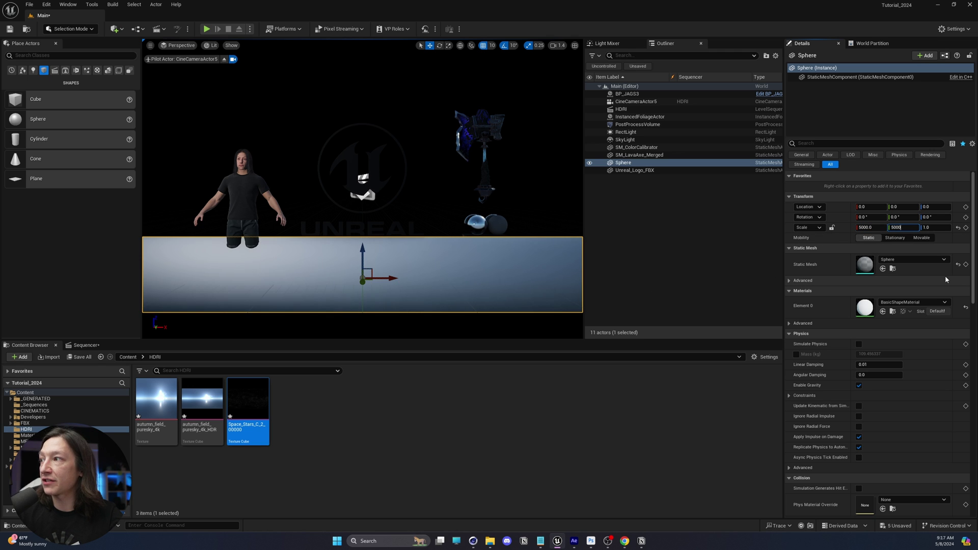
pyautogui.press('Tab')
pyautogui.write('5000')
pyautogui.press('Return')
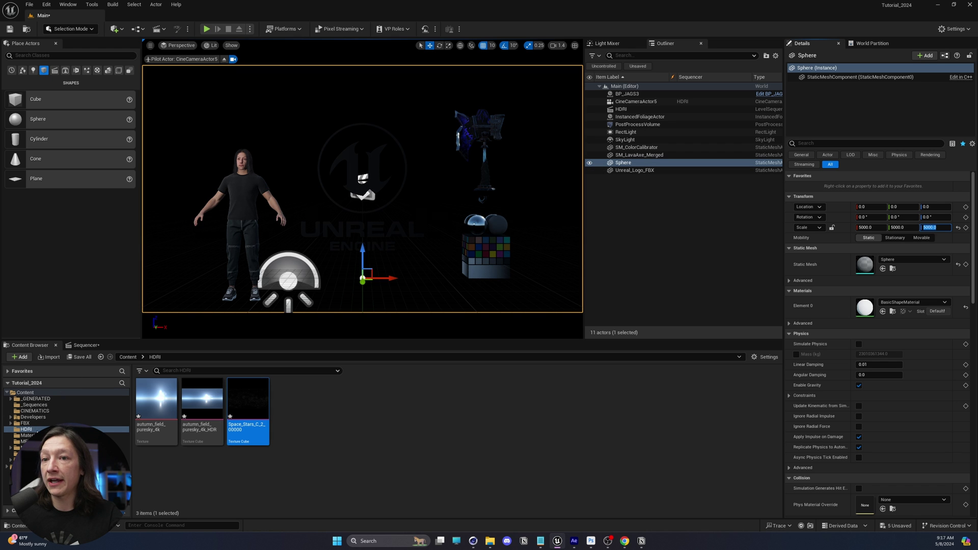
pyautogui.click(28, 436)
pyautogui.moveTo(476, 402); pyautogui.dragTo(868, 306)
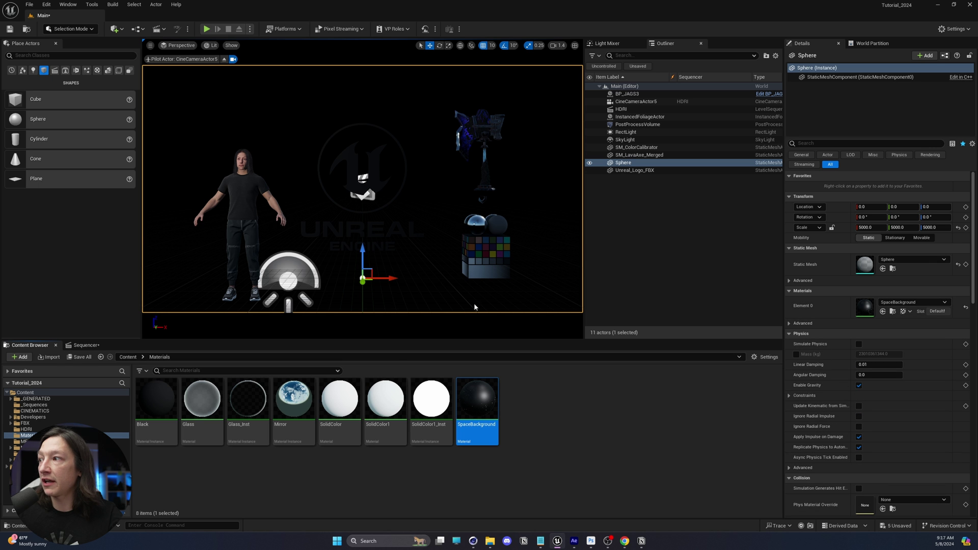
# Make the SpaceBackground material two-sided, save it and return to the level.
pyautogui.doubleClick(475, 405)
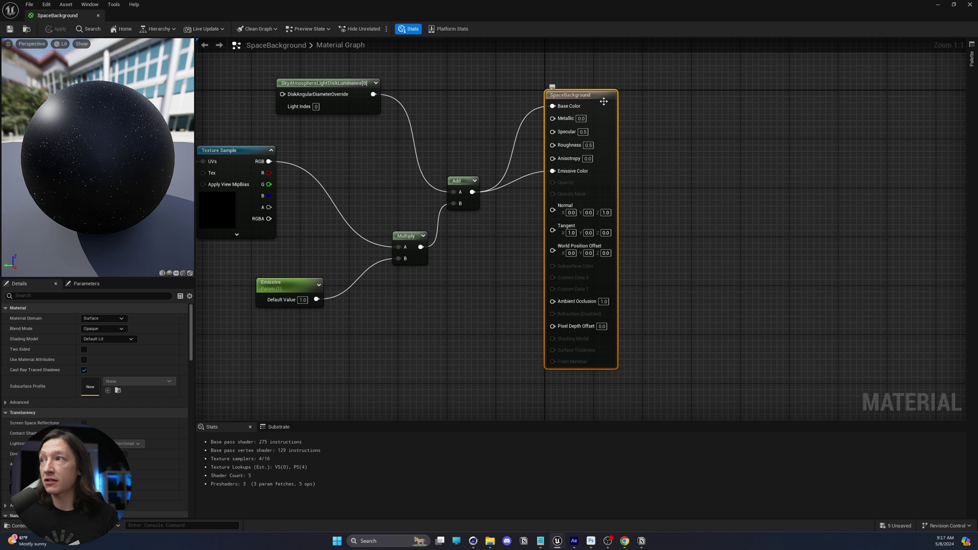
pyautogui.moveTo(601, 98); pyautogui.dragTo(602, 105)
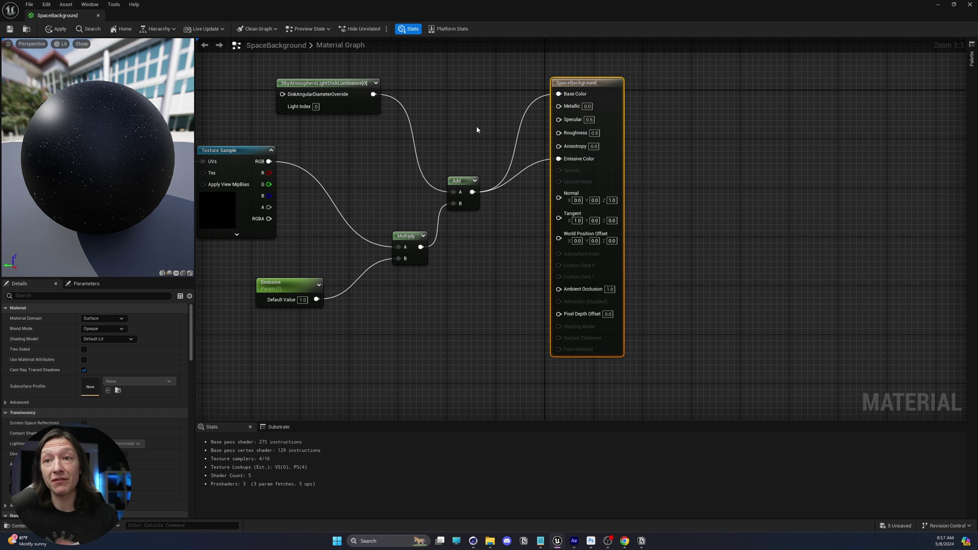
pyautogui.click(84, 349)
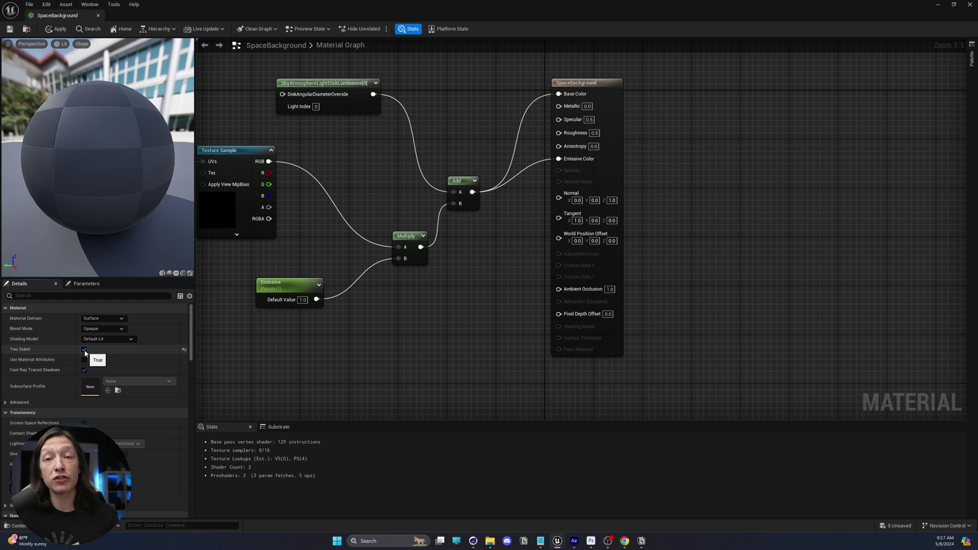
pyautogui.moveTo(86, 180)
pyautogui.mouseDown()
pyautogui.moveTo(114, 196)
pyautogui.moveTo(98, 176)
pyautogui.mouseUp()
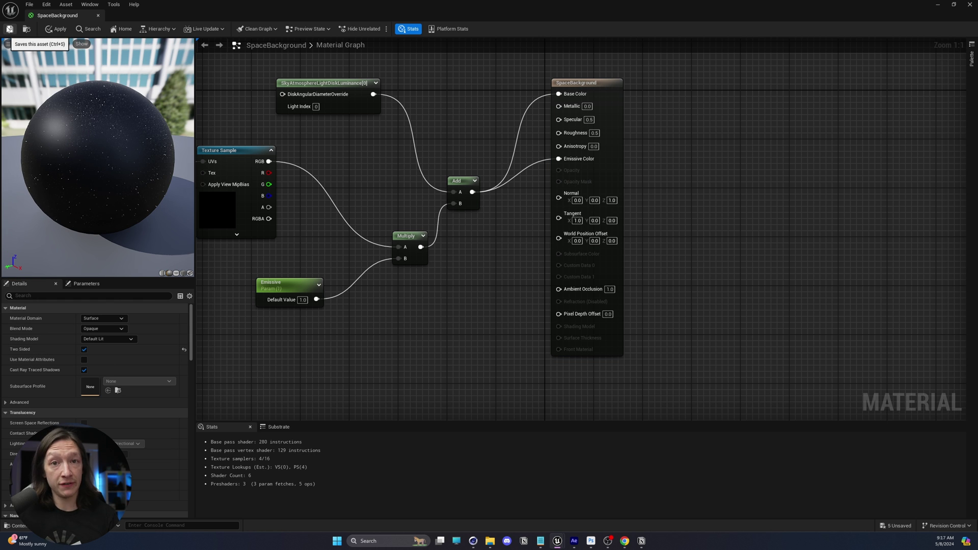
pyautogui.click(10, 29)
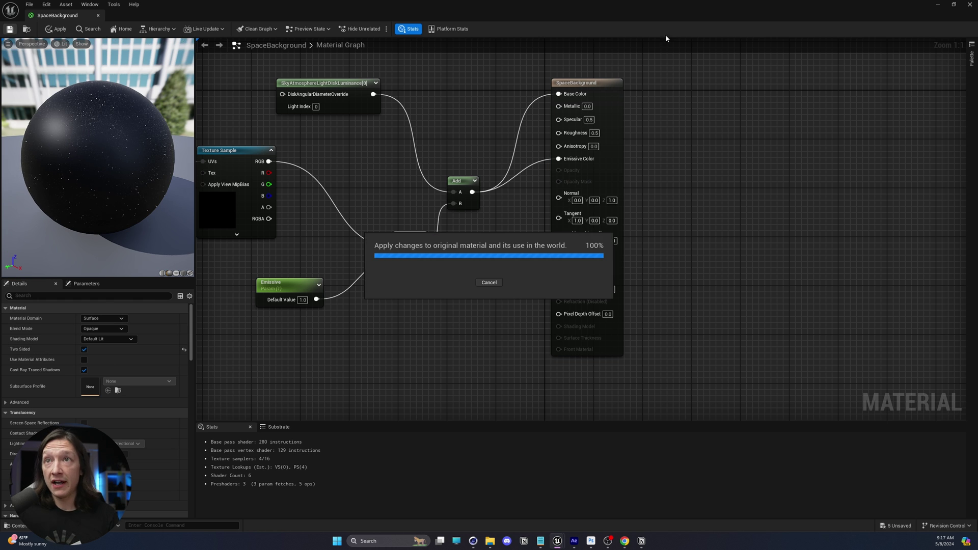
pyautogui.click(937, 5)
# Add an HDRI Backdrop to the level and reset its location to the origin.
pyautogui.press('`')
pyautogui.press('`')
pyautogui.press('`')
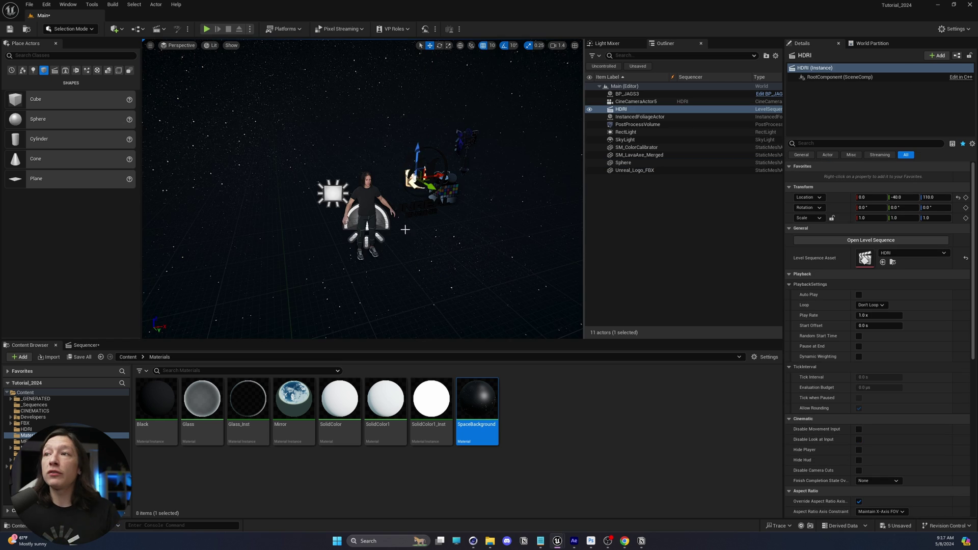
pyautogui.moveTo(405, 230); pyautogui.dragTo(433, 219, button='right')
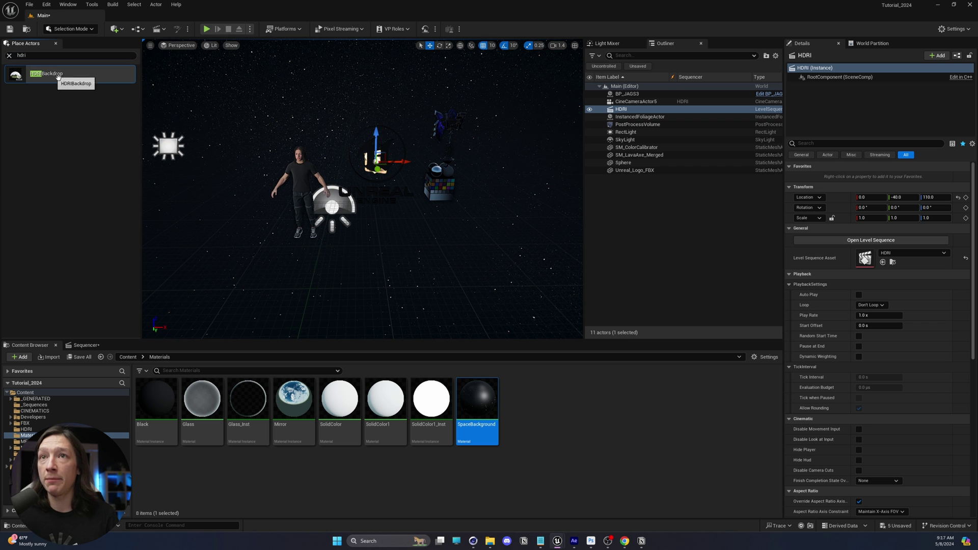
pyautogui.moveTo(376, 202); pyautogui.dragTo(379, 257)
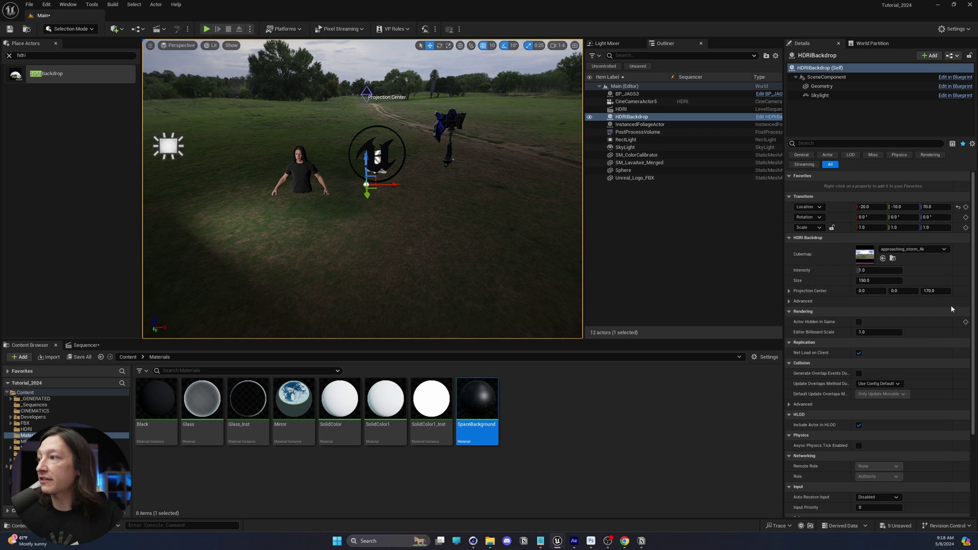
pyautogui.click(957, 206)
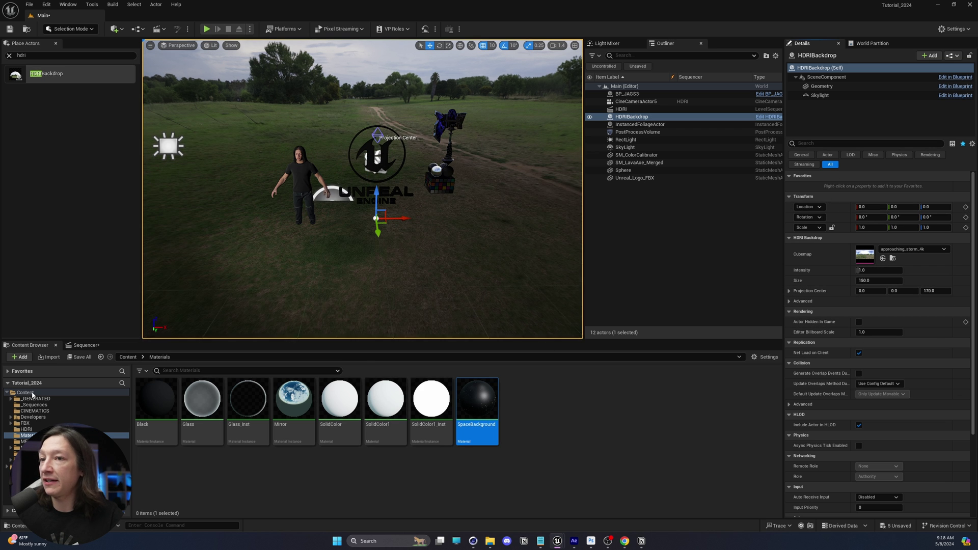
# Assign the Space_Stars_C_2_00000 texture from the HDRI folder as the backdrop's cubemap.
pyautogui.click(25, 429)
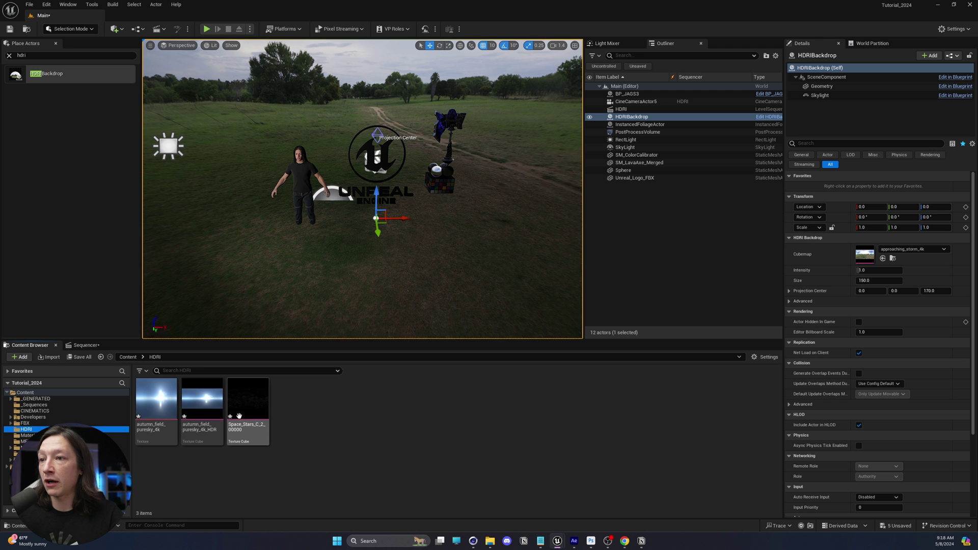
pyautogui.moveTo(248, 402); pyautogui.dragTo(871, 253)
pyautogui.moveTo(422, 252); pyautogui.dragTo(552, 205, button='right')
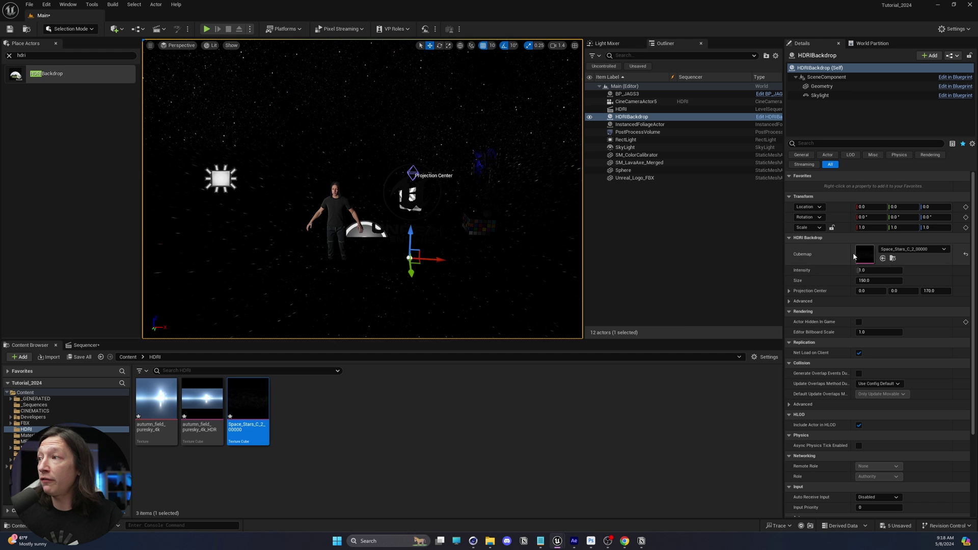
# Compare the star sky with and without the HDRIBackdrop by toggling the backdrop's visibility.
pyautogui.moveTo(300, 206)
pyautogui.mouseDown(button='right')
pyautogui.moveTo(260, 189)
pyautogui.moveTo(363, 214)
pyautogui.moveTo(351, 189)
pyautogui.moveTo(234, 213)
pyautogui.moveTo(326, 210)
pyautogui.moveTo(331, 170)
pyautogui.moveTo(300, 166)
pyautogui.moveTo(318, 216)
pyautogui.moveTo(303, 198)
pyautogui.mouseUp(button='right')
pyautogui.click(589, 116)
pyautogui.click(591, 117)
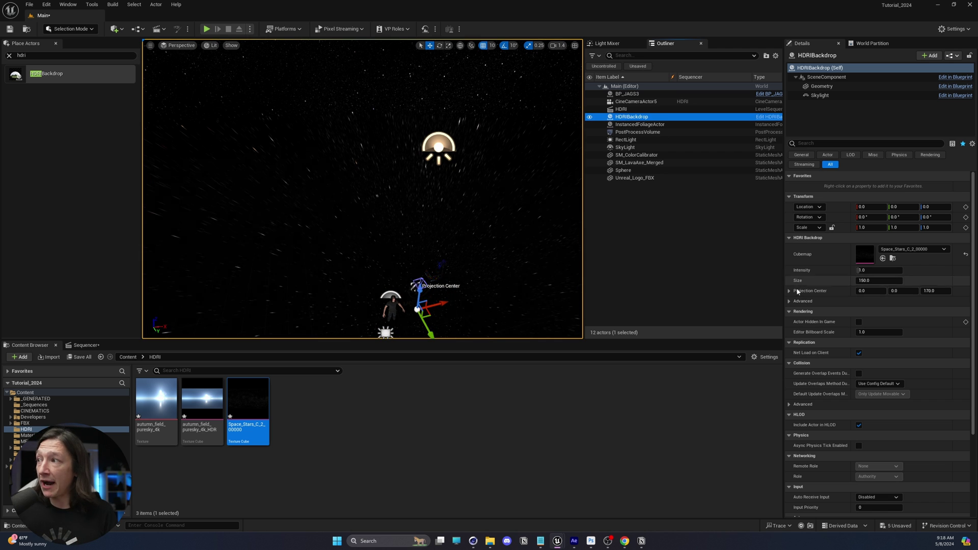
# Replace the static mesh of the HDRIBackdrop's Geometry component with EditorSkySphere.
pyautogui.click(820, 86)
pyautogui.click(885, 250)
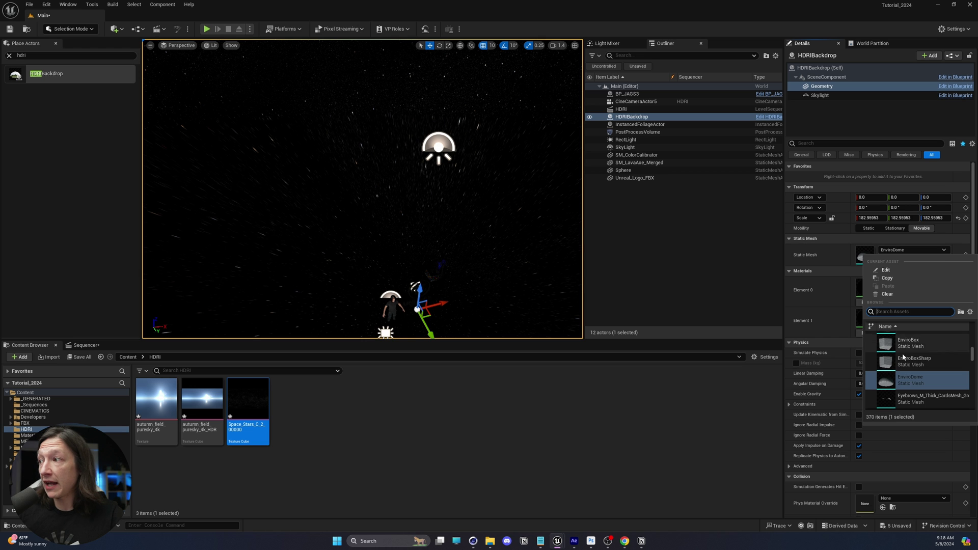
pyautogui.scroll(2, 869, 360)
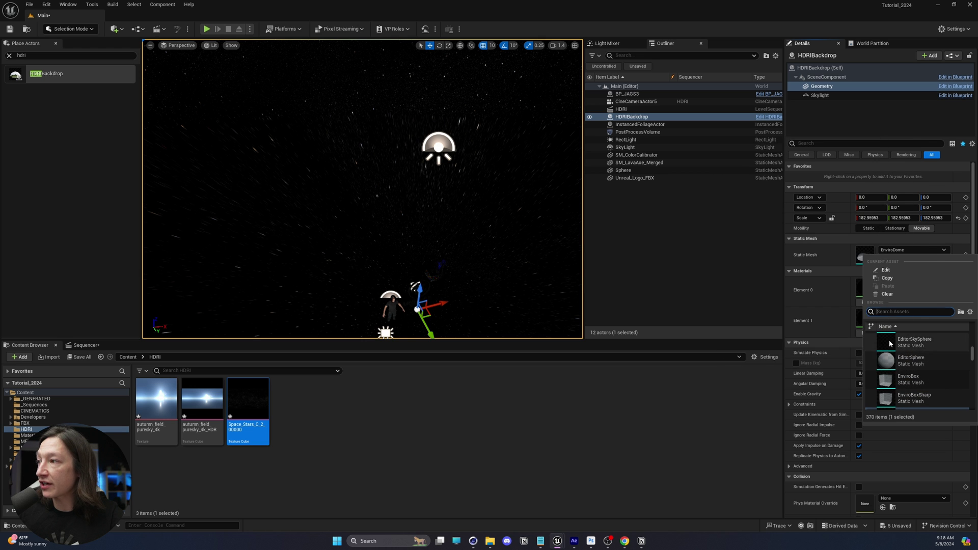
pyautogui.click(889, 344)
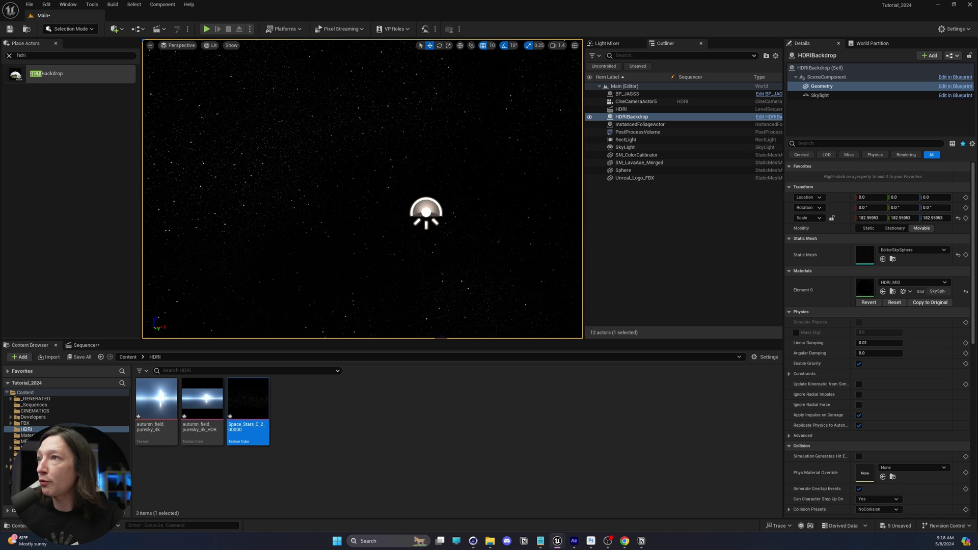
# Hide the Sphere actor and check the star sky by toggling the HDRIBackdrop's visibility off and on.
pyautogui.moveTo(524, 140); pyautogui.dragTo(520, 172, button='right')
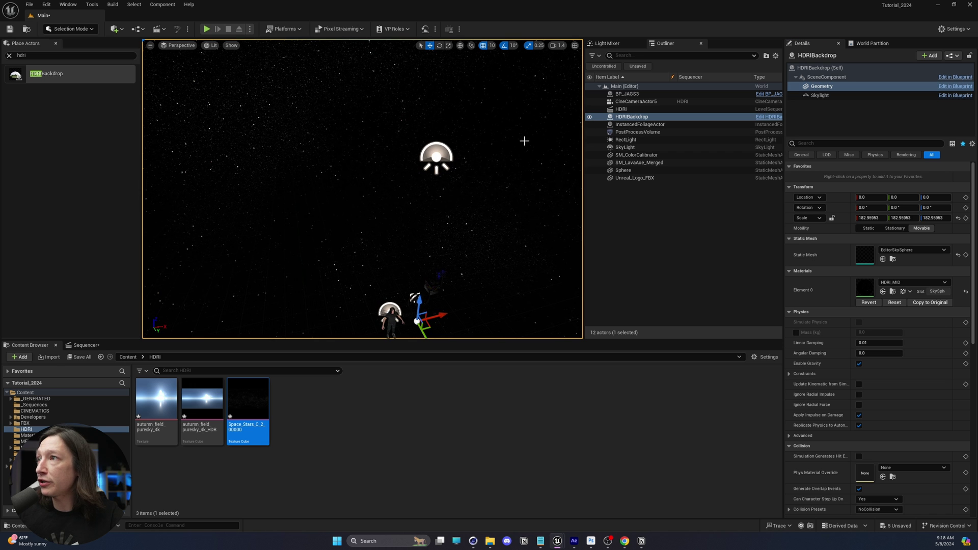
pyautogui.click(590, 171)
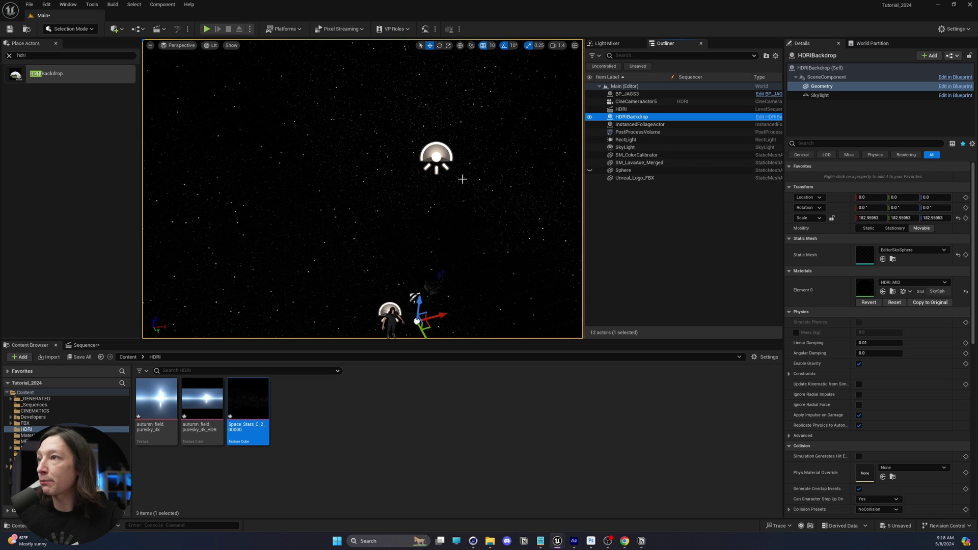
pyautogui.click(590, 117)
pyautogui.click(589, 117)
# Examine the star backdrop from several directions and around the character, and check the Space_Stars_C_2_00000 texture's details.
pyautogui.moveTo(533, 153)
pyautogui.mouseDown(button='right')
pyautogui.moveTo(560, 162)
pyautogui.moveTo(532, 153)
pyautogui.mouseUp(button='right')
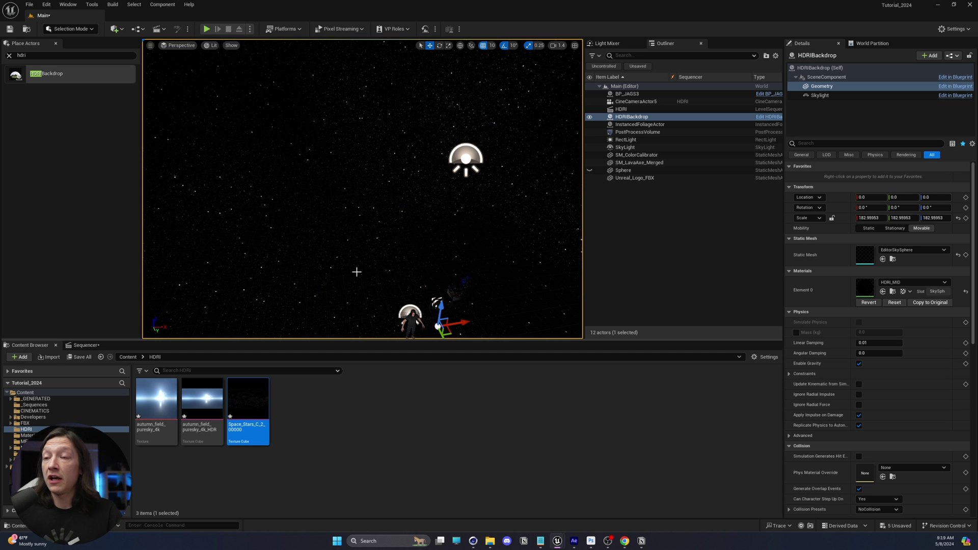
pyautogui.moveTo(395, 270); pyautogui.dragTo(407, 203, button='right')
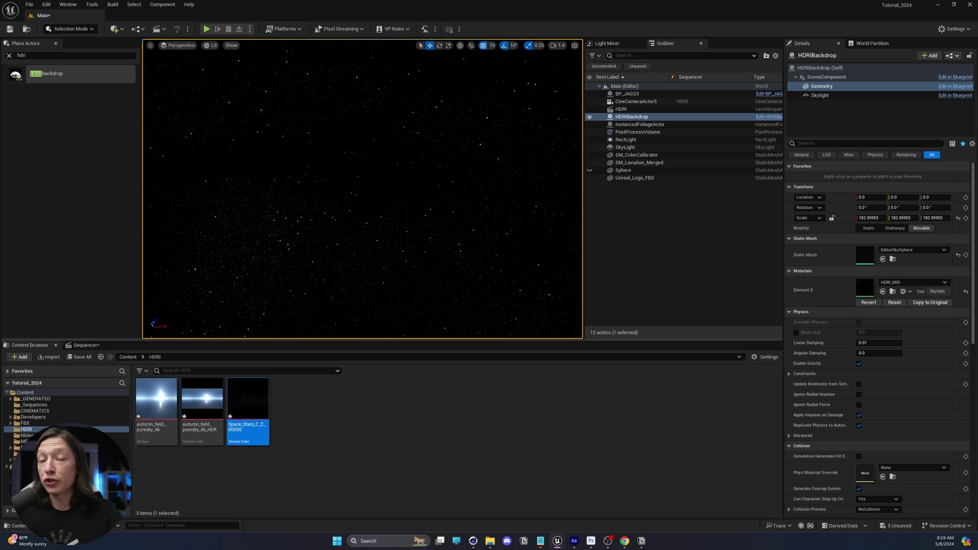
pyautogui.moveTo(367, 244); pyautogui.dragTo(384, 249, button='right')
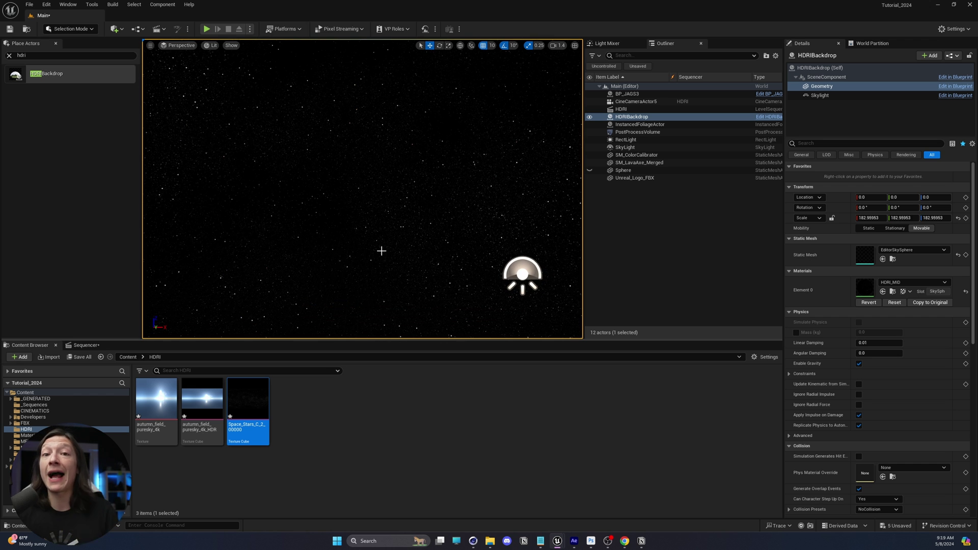
pyautogui.moveTo(409, 256)
pyautogui.mouseDown(button='right')
pyautogui.moveTo(411, 269)
pyautogui.moveTo(463, 278)
pyautogui.moveTo(453, 300)
pyautogui.moveTo(416, 258)
pyautogui.mouseUp(button='right')
pyautogui.press('w')
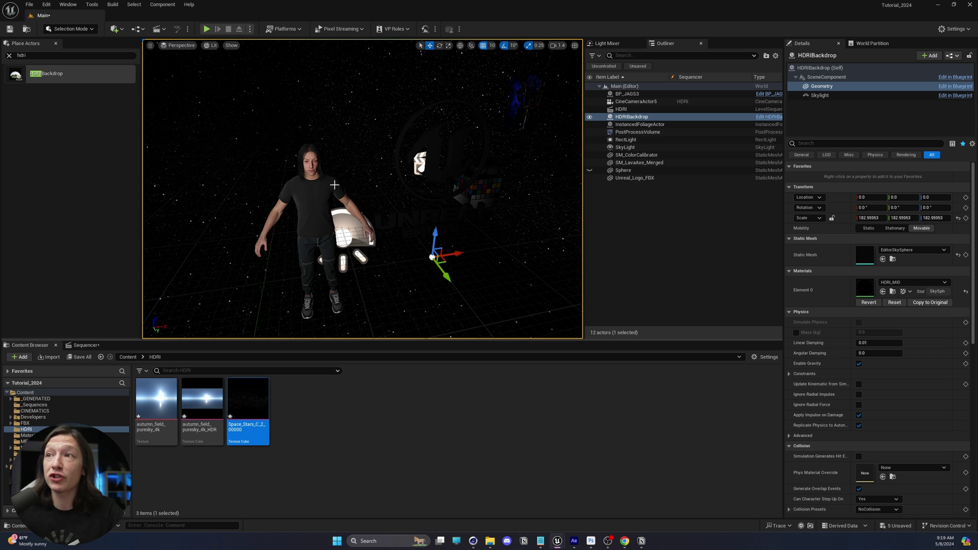
pyautogui.moveTo(385, 214)
pyautogui.mouseDown(button='right')
pyautogui.moveTo(395, 184)
pyautogui.moveTo(359, 305)
pyautogui.moveTo(368, 226)
pyautogui.moveTo(394, 213)
pyautogui.mouseUp(button='right')
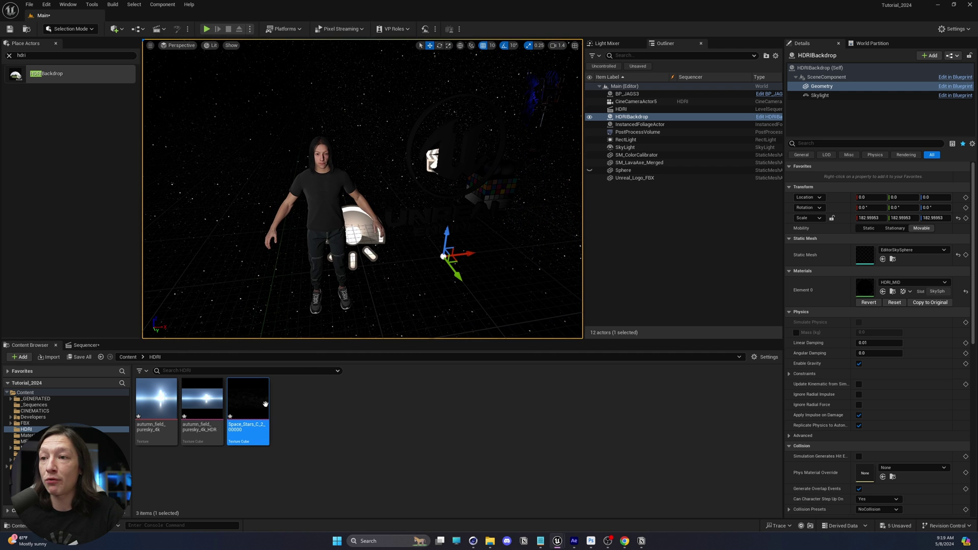
pyautogui.moveTo(245, 410)
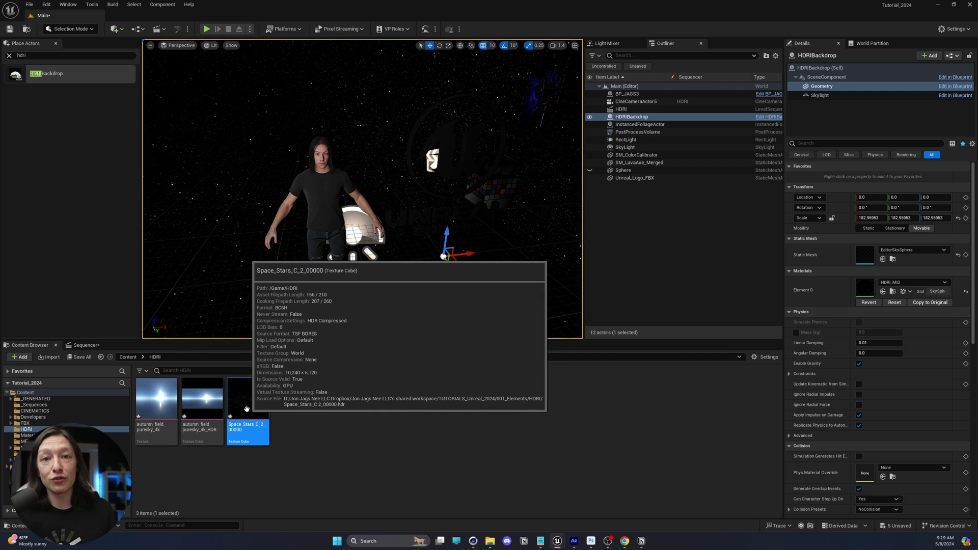
pyautogui.moveTo(377, 214); pyautogui.dragTo(315, 214, button='right')
pyautogui.moveTo(265, 176); pyautogui.dragTo(284, 185, button='right')
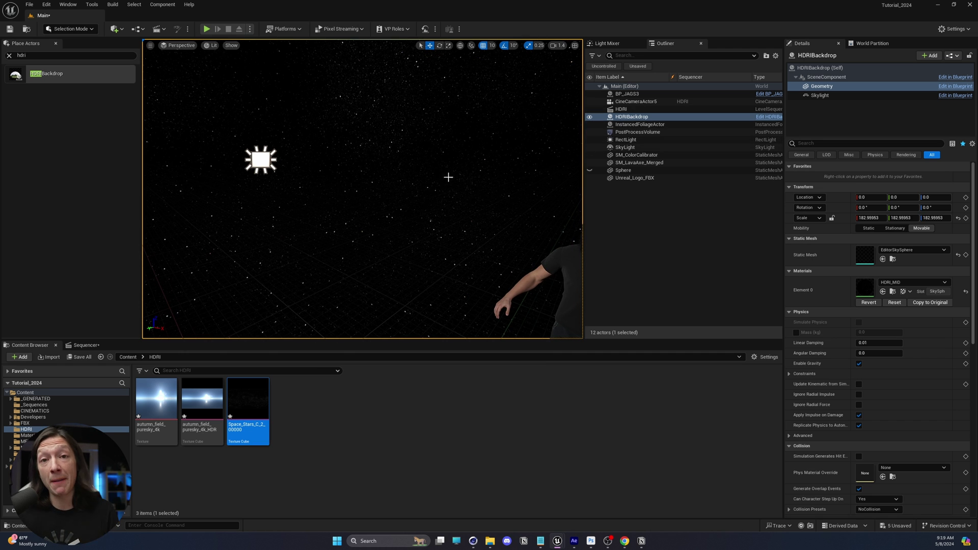
pyautogui.moveTo(305, 193); pyautogui.dragTo(346, 173, button='right')
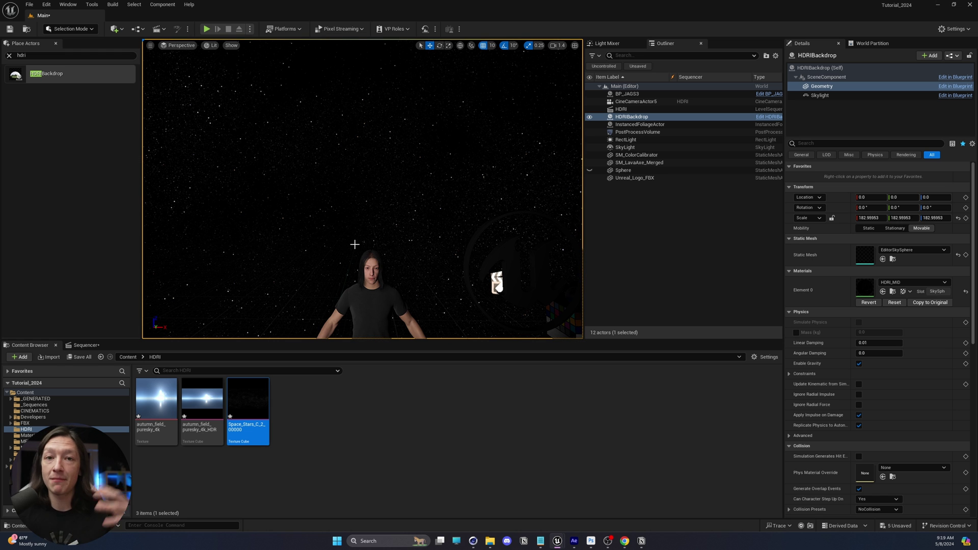